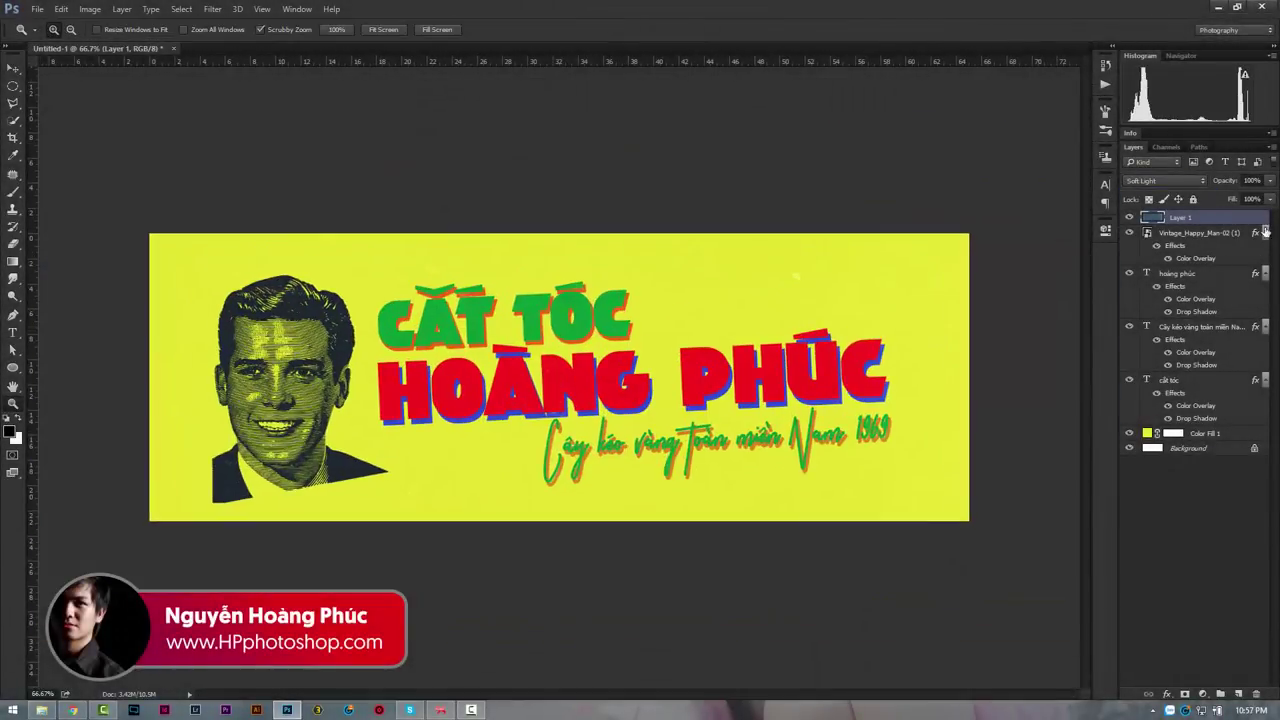
Set the texture layer to 92% opacity and change the portrait's Color Overlay to dark grey.
key(9)
key(2)
drag(528, 360, 670, 421)
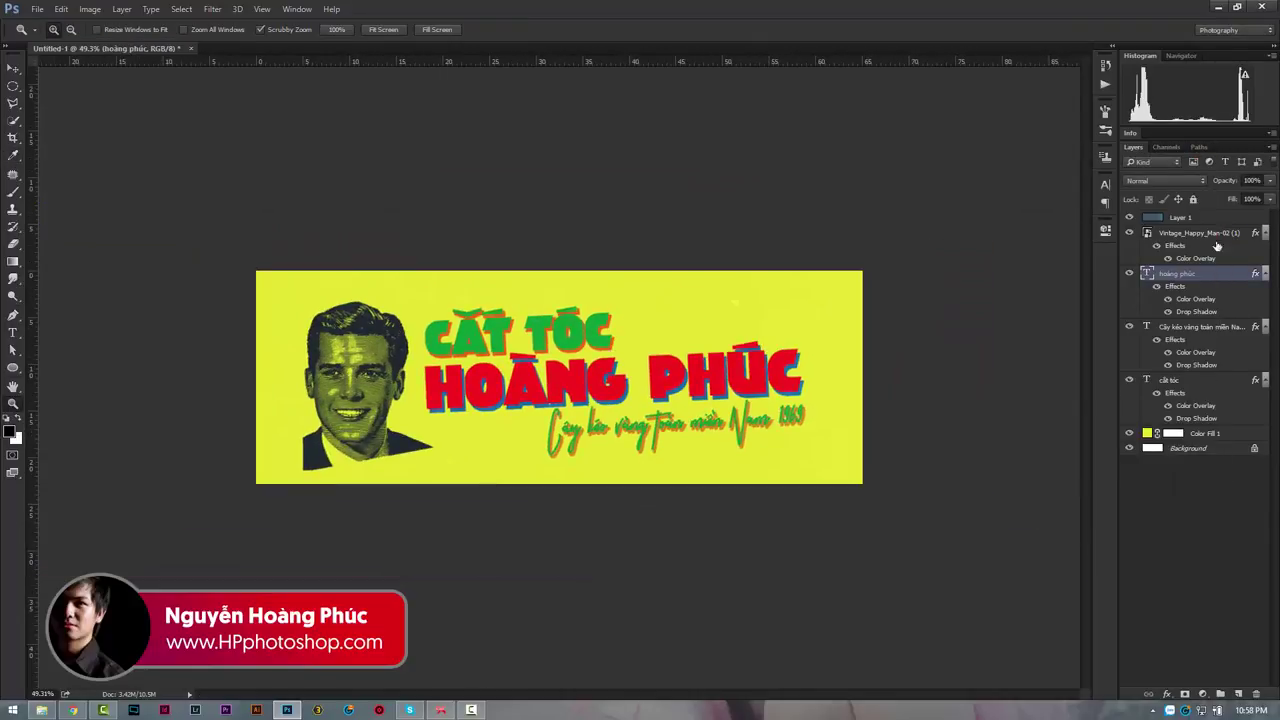
double_click(1217, 245)
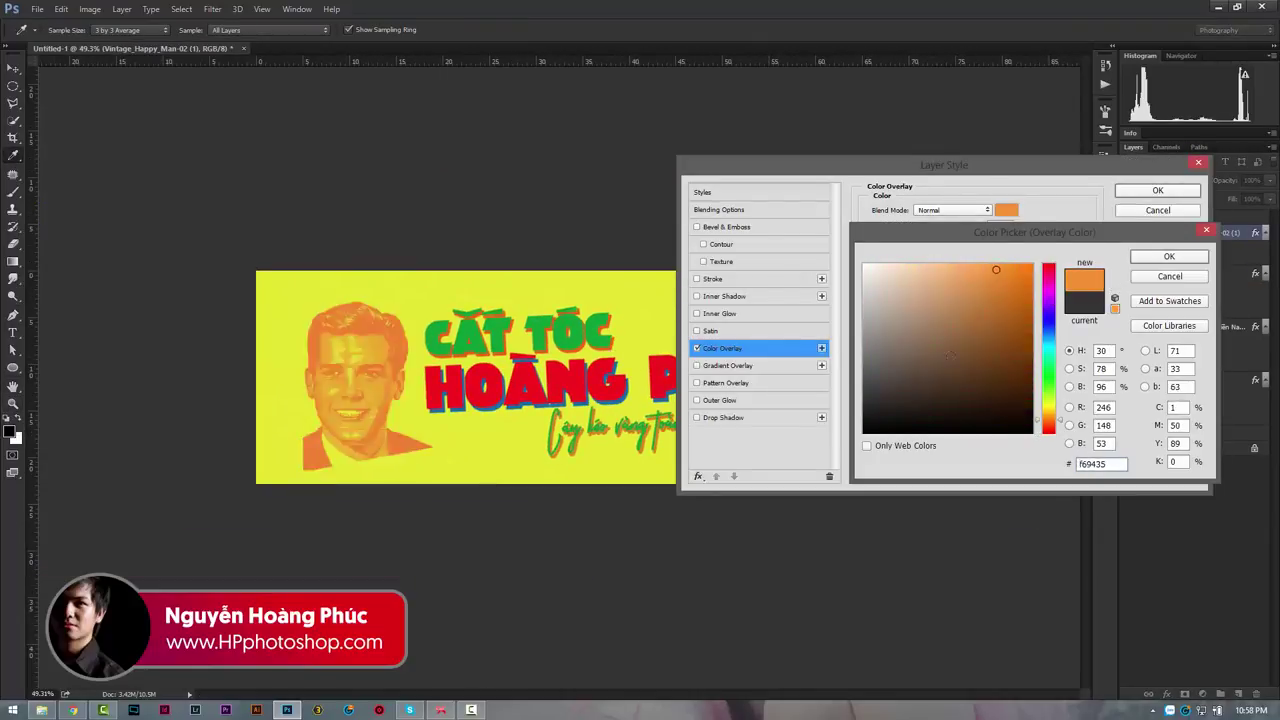
click(1169, 256)
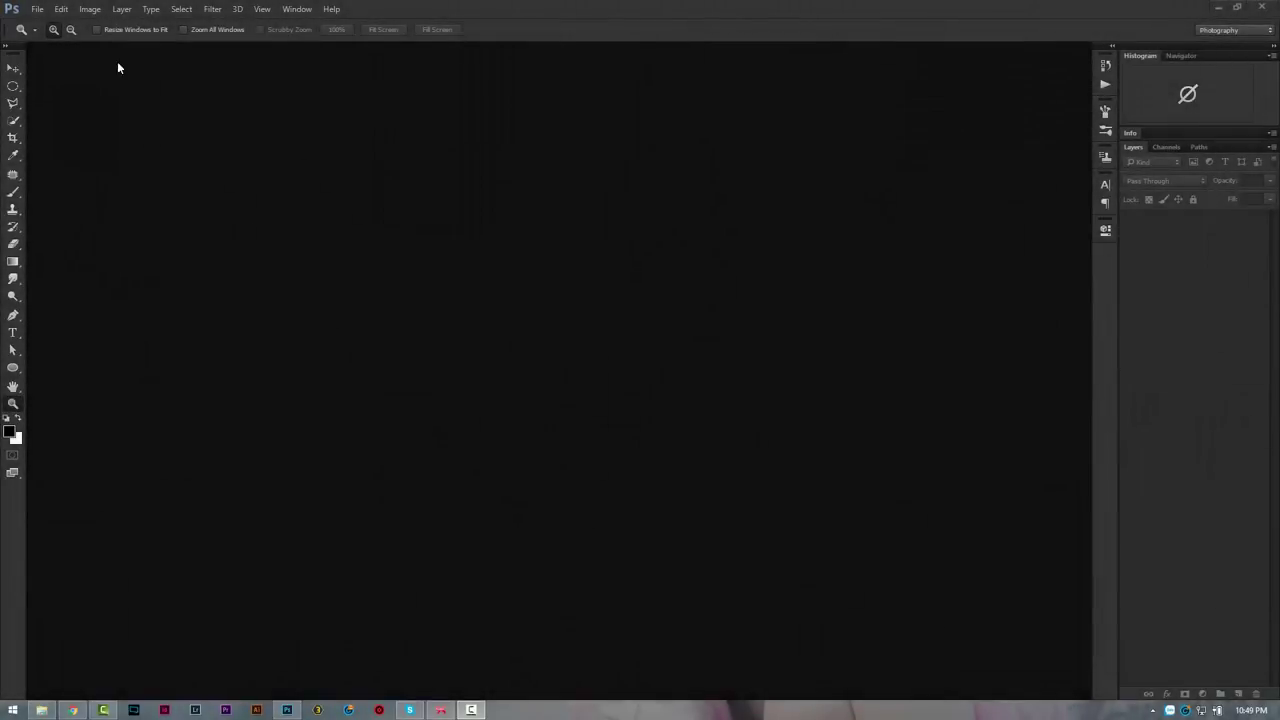
Dismiss the File menu without choosing anything and switch to Google Chrome.
click(38, 9)
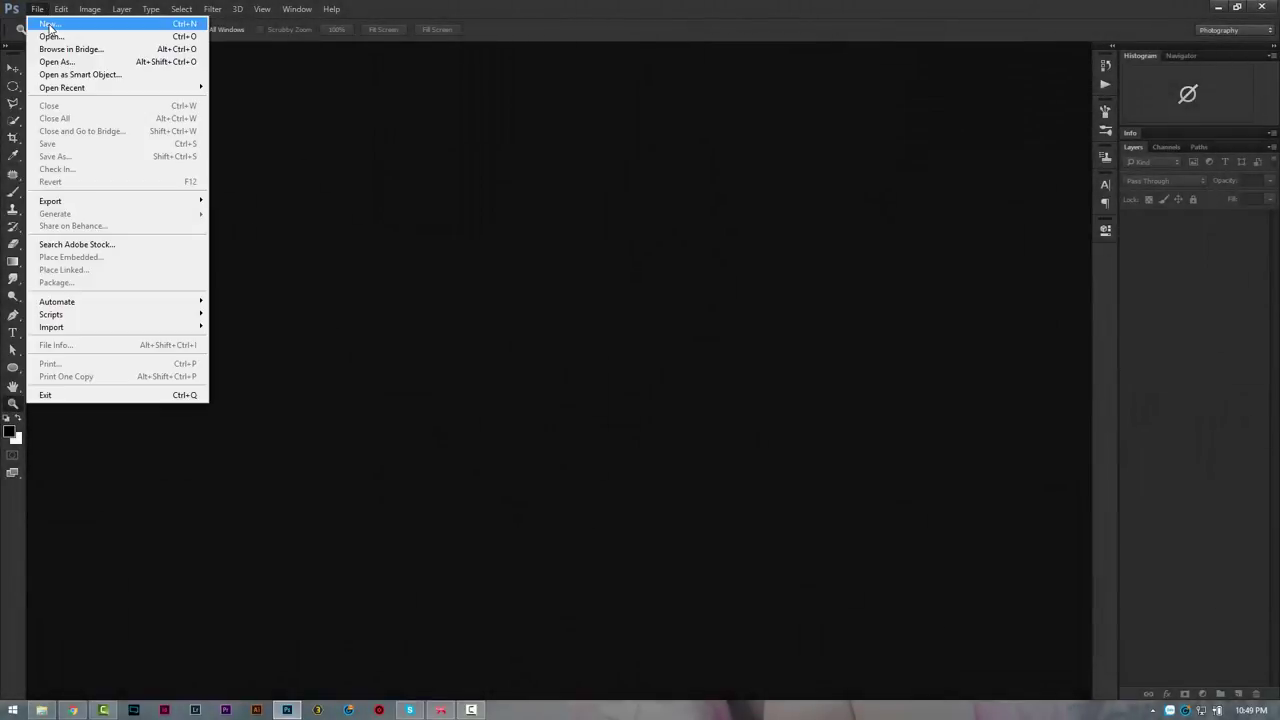
click(292, 103)
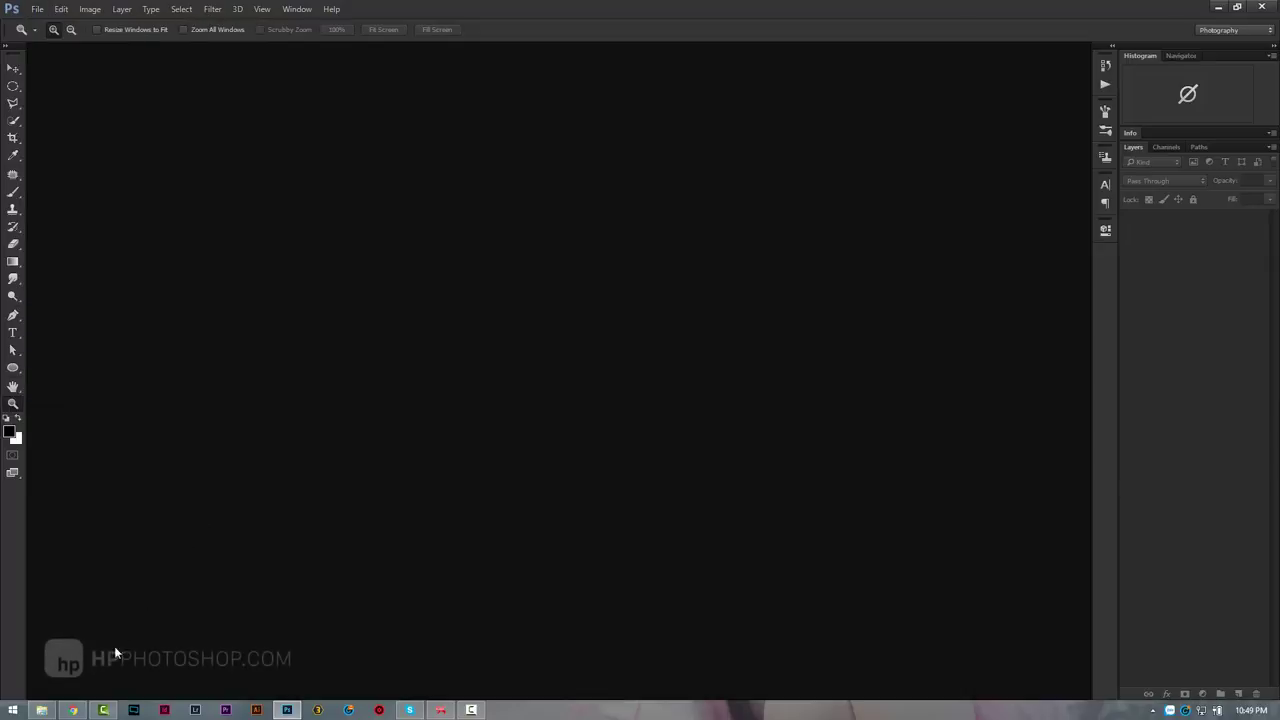
click(72, 710)
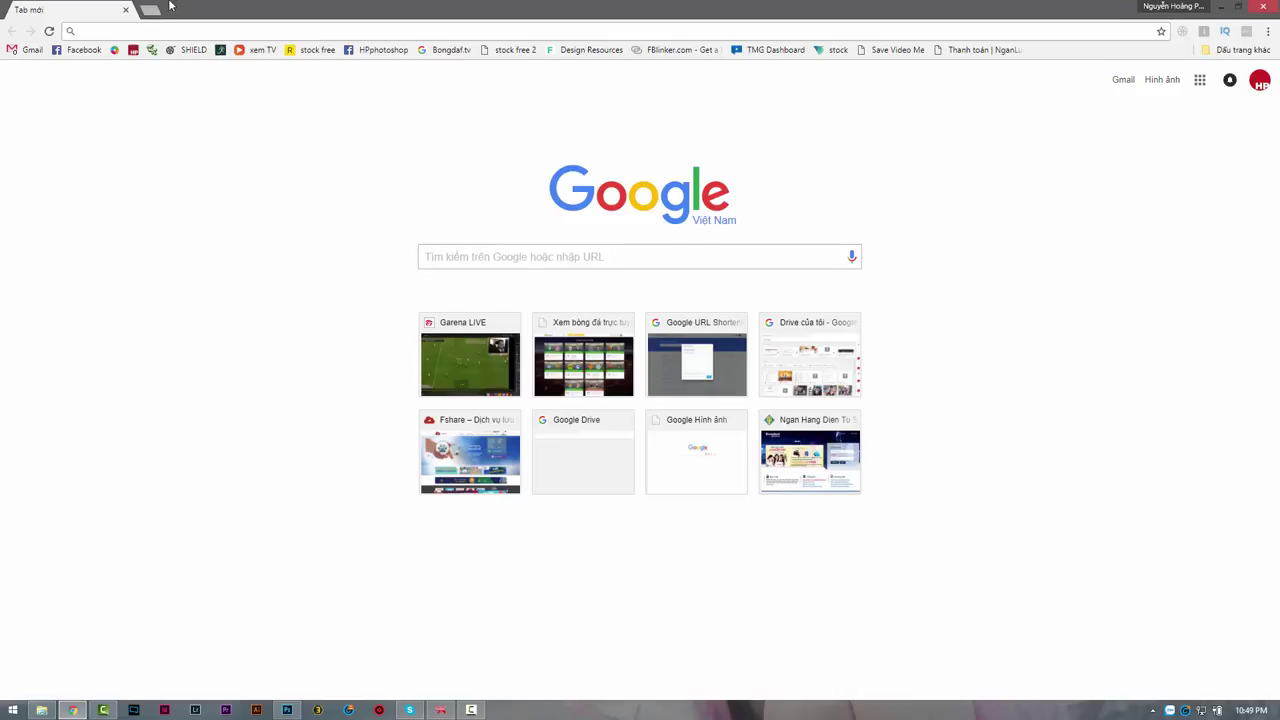
Search Facebook for 'ciel' and open the Impérissable Ciel page.
click(84, 50)
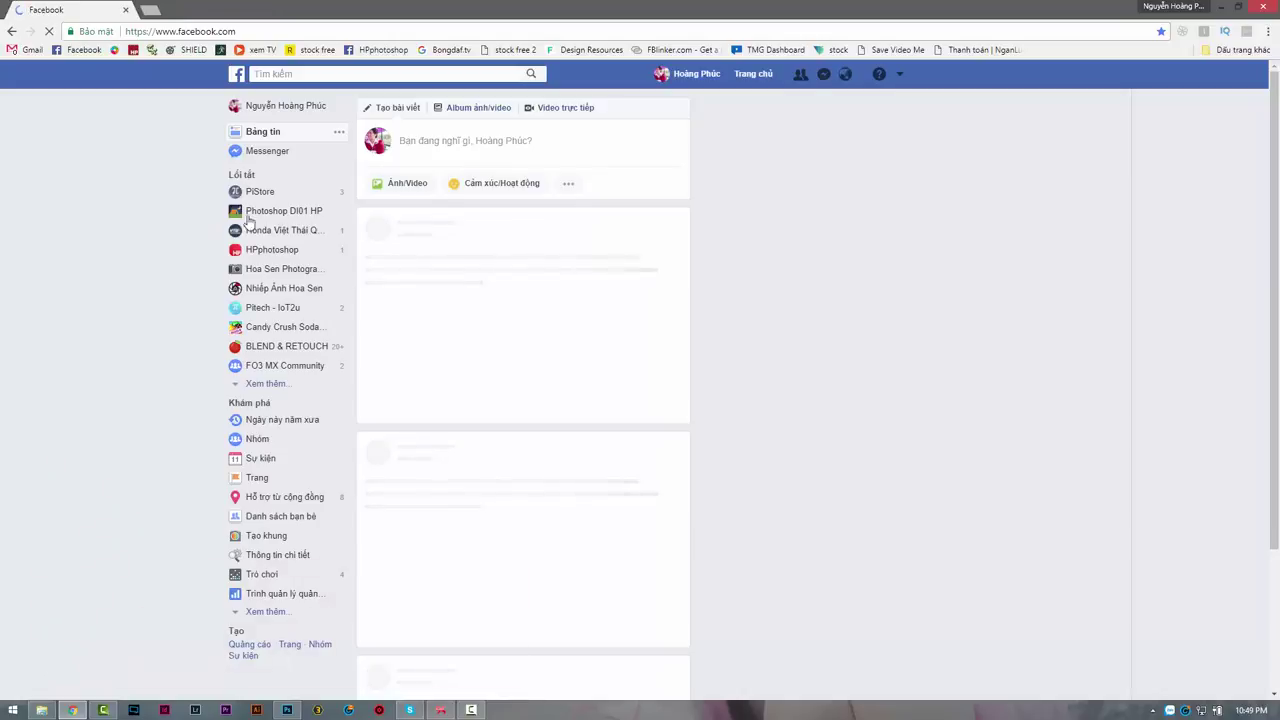
click(348, 73)
text(isa)
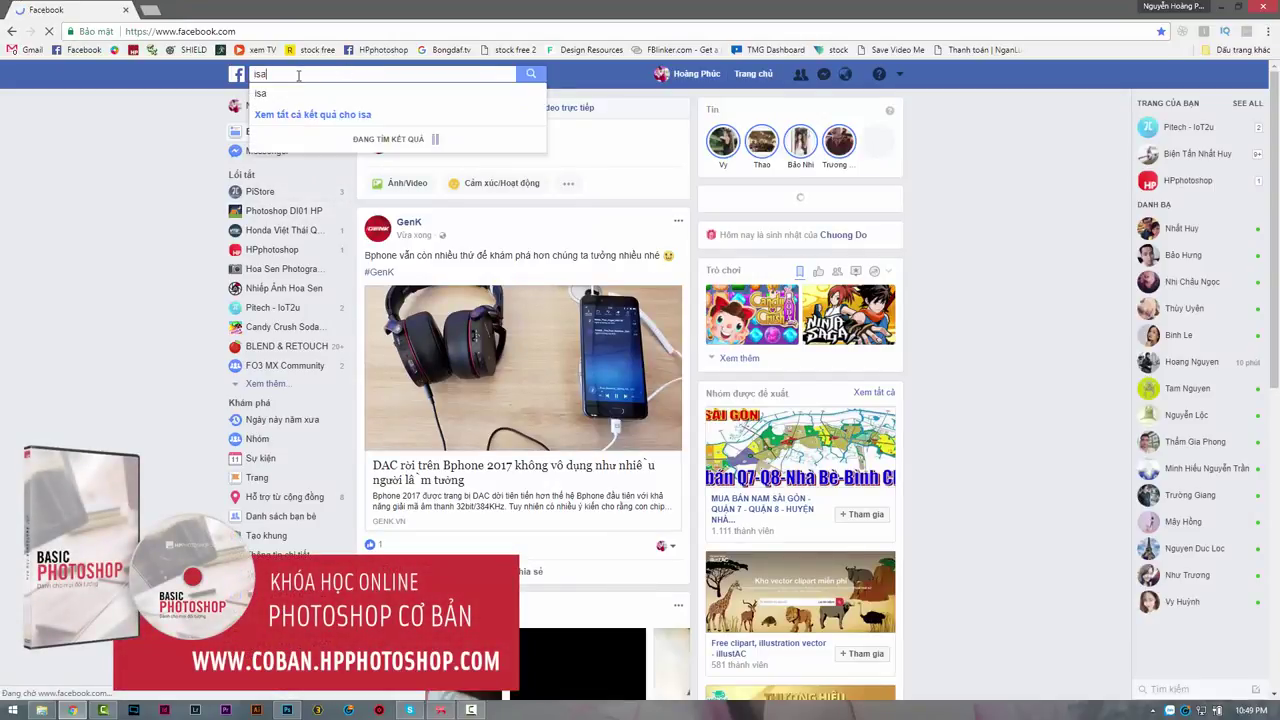
double_click(253, 74)
text(c)
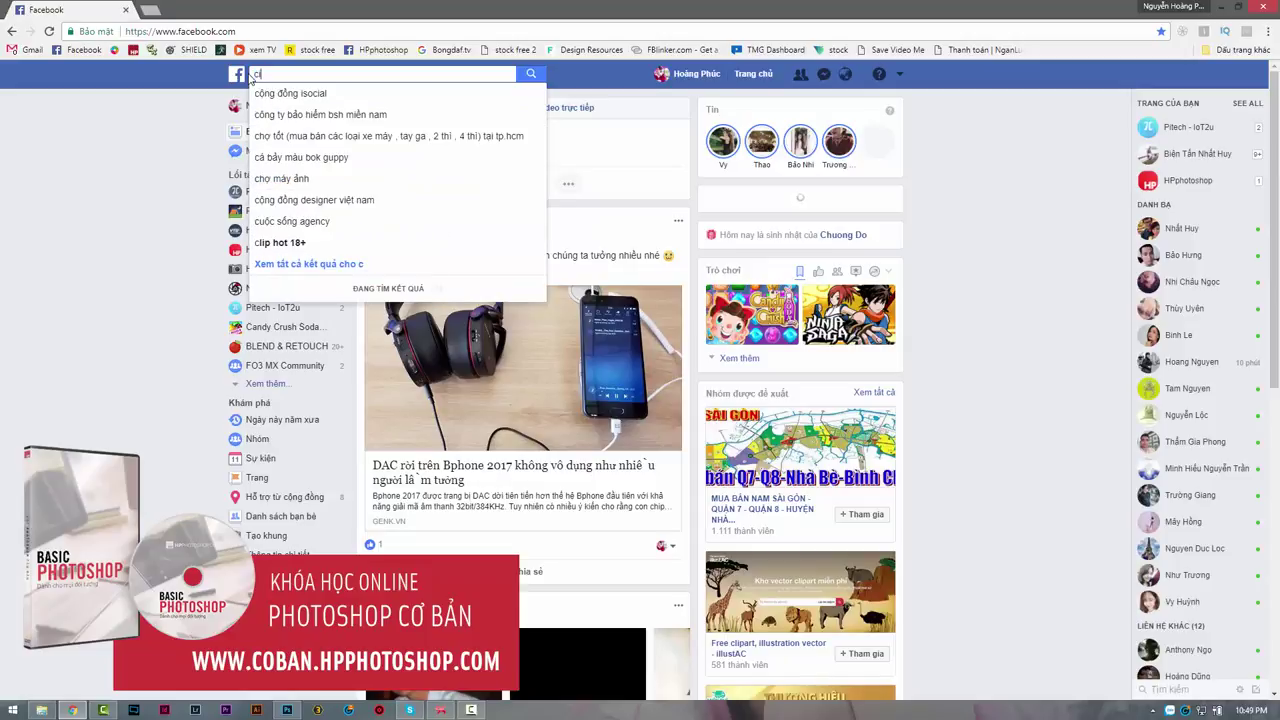
text(iel)
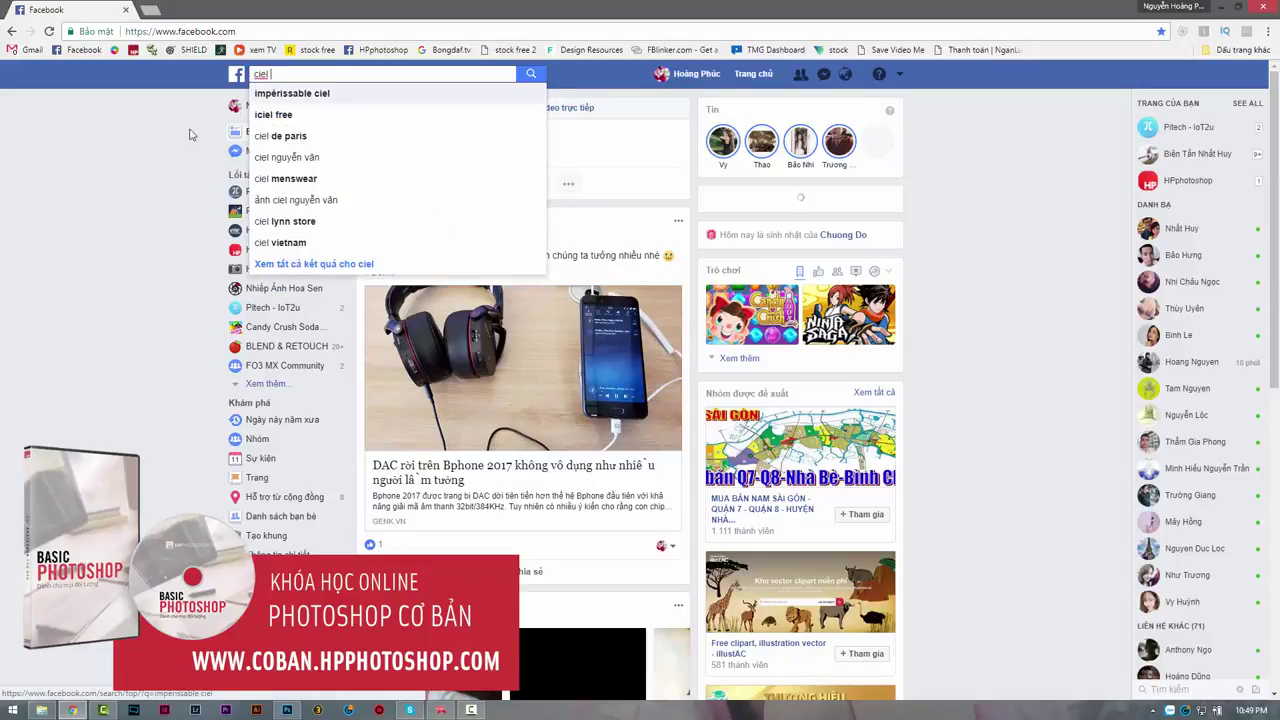
click(266, 94)
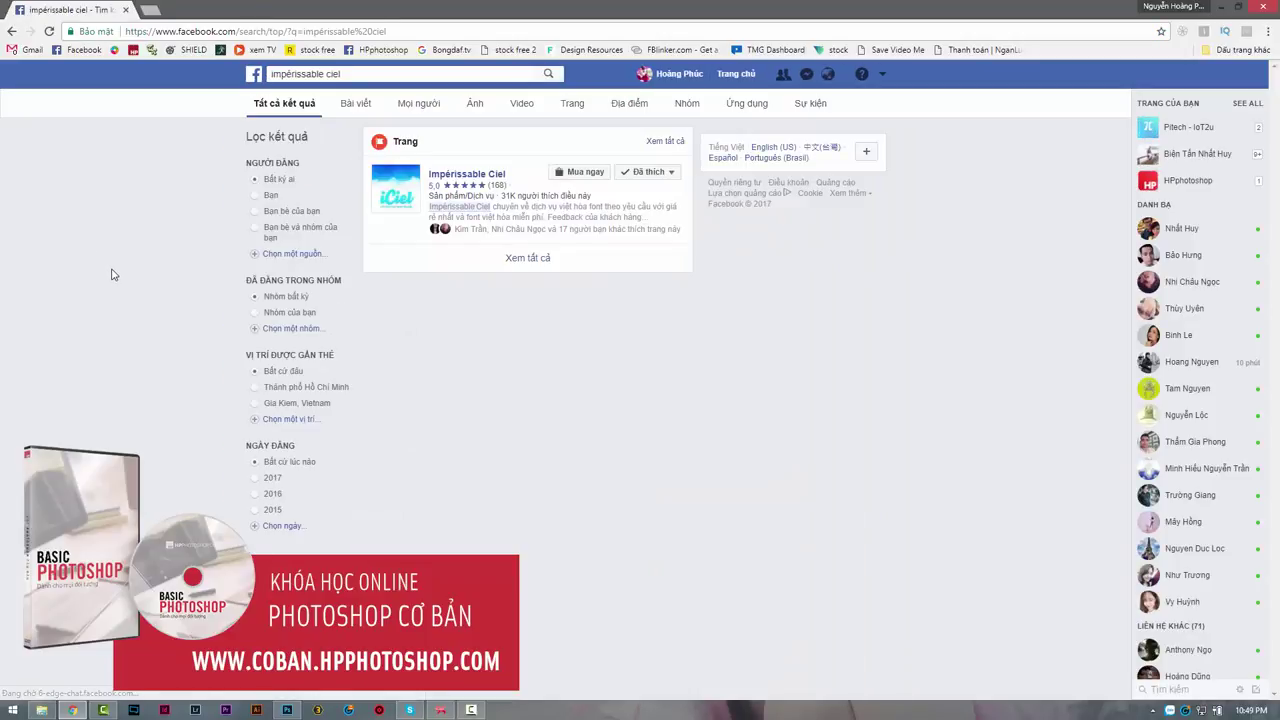
click(462, 180)
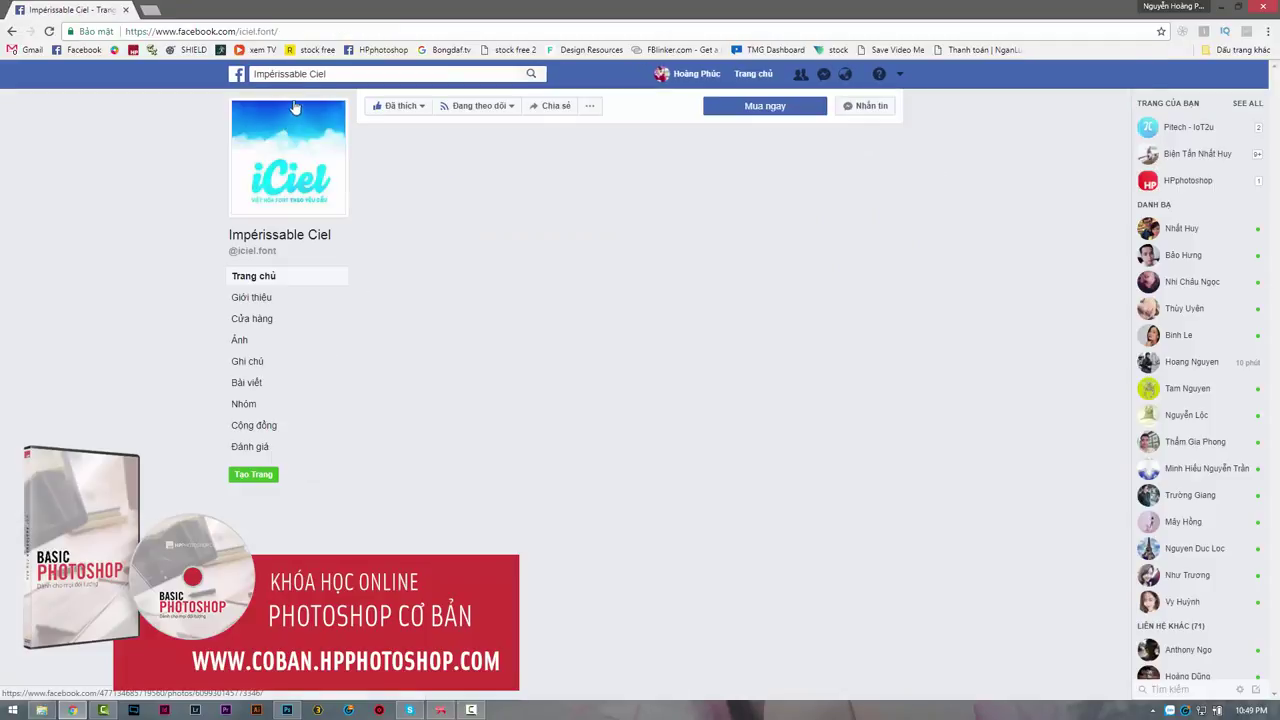
Scroll through the page's posts, expanding the full text of one post.
scroll(126, 386, down, 3)
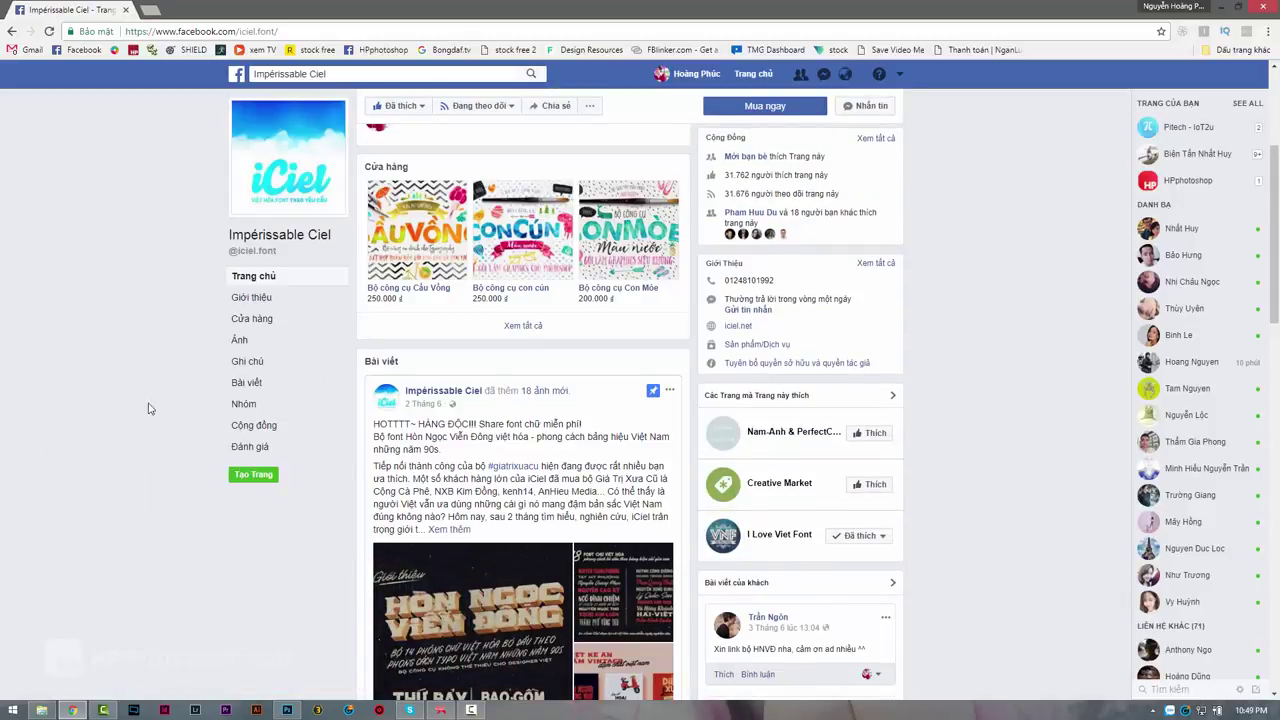
scroll(148, 408, down, 2)
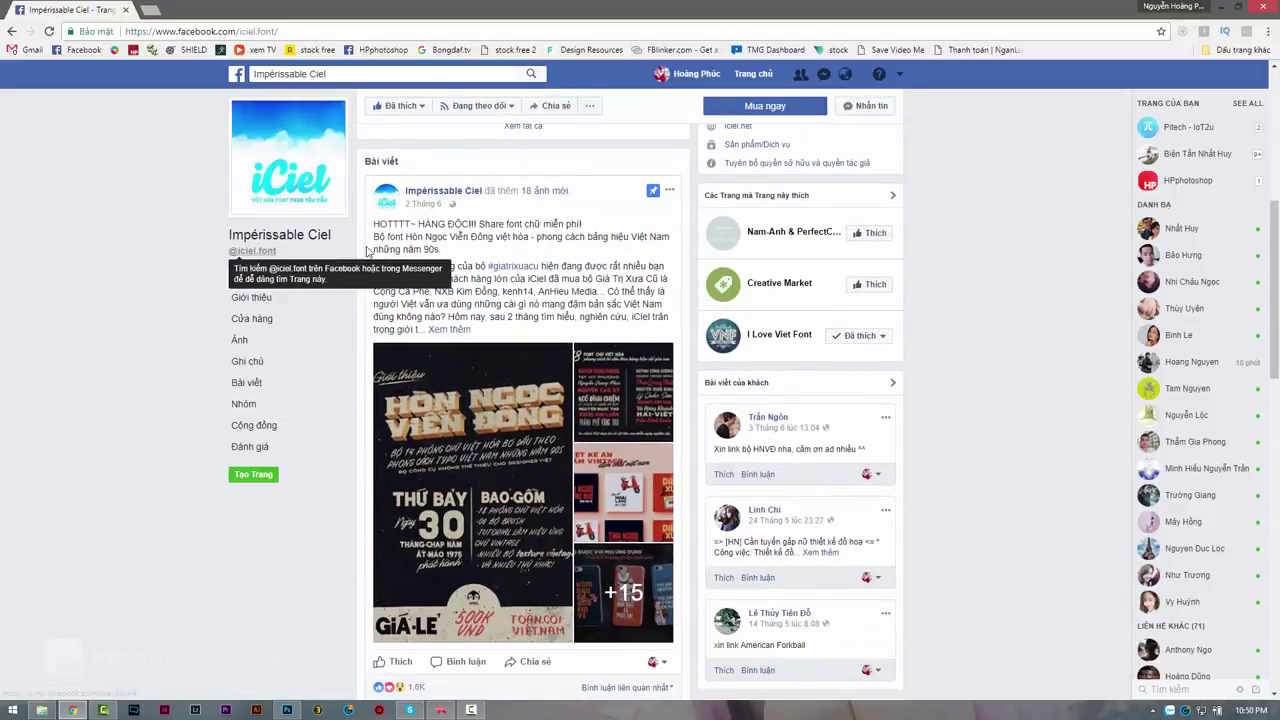
click(450, 330)
scroll(140, 388, down, 3)
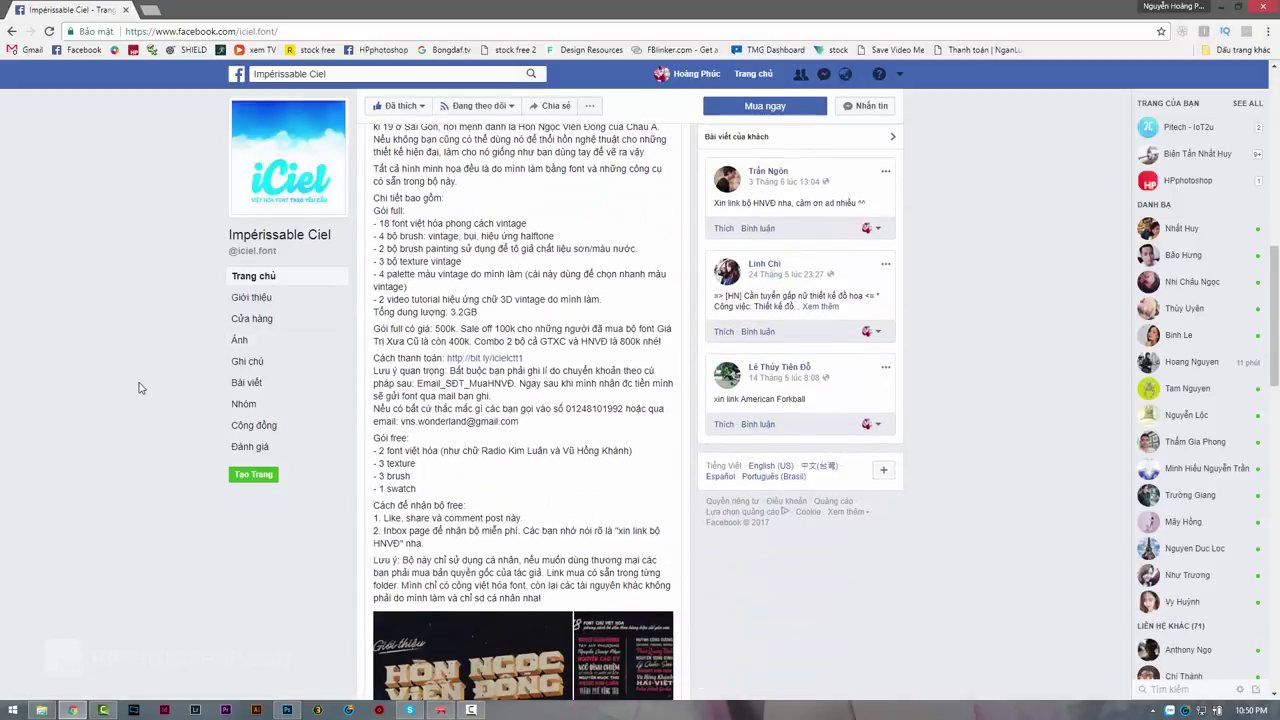
scroll(140, 388, down, 3)
scroll(137, 386, down, 3)
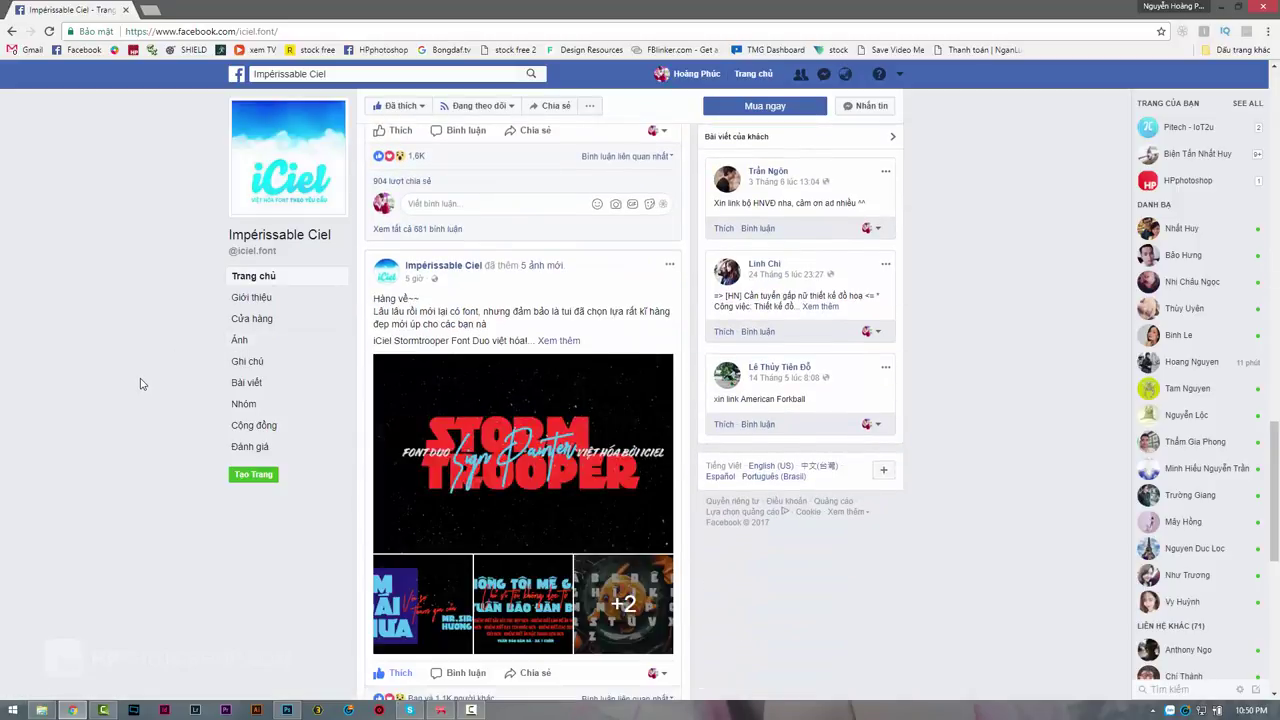
scroll(140, 380, down, 1)
scroll(171, 380, down, 1)
scroll(537, 266, up, 1)
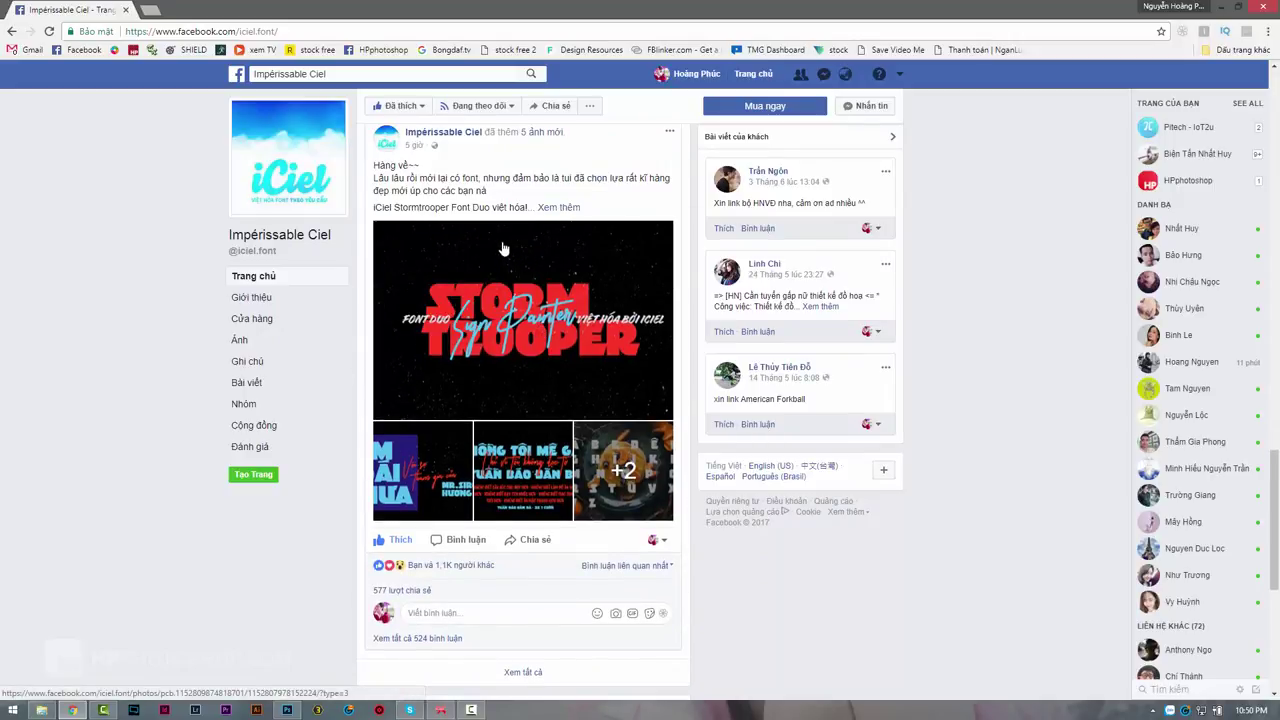
Read the full iCiel Stormtrooper Font Duo post, then return to Photoshop.
click(544, 208)
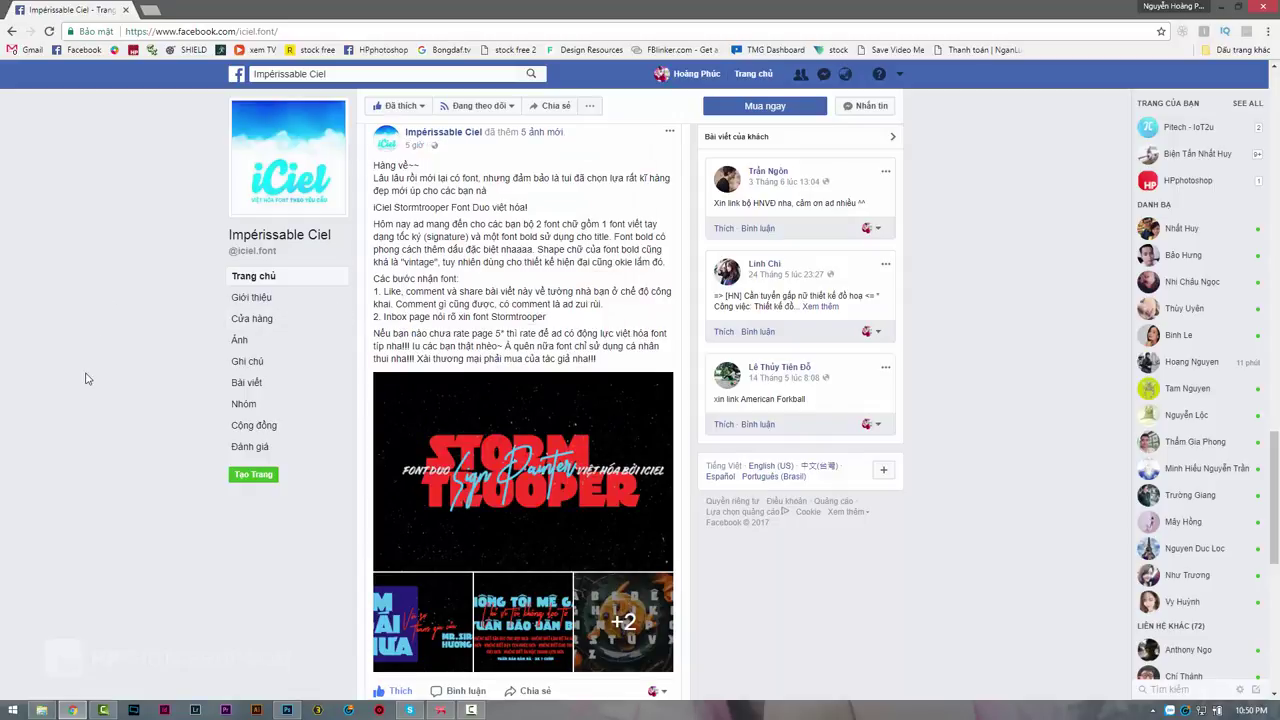
scroll(86, 378, down, 2)
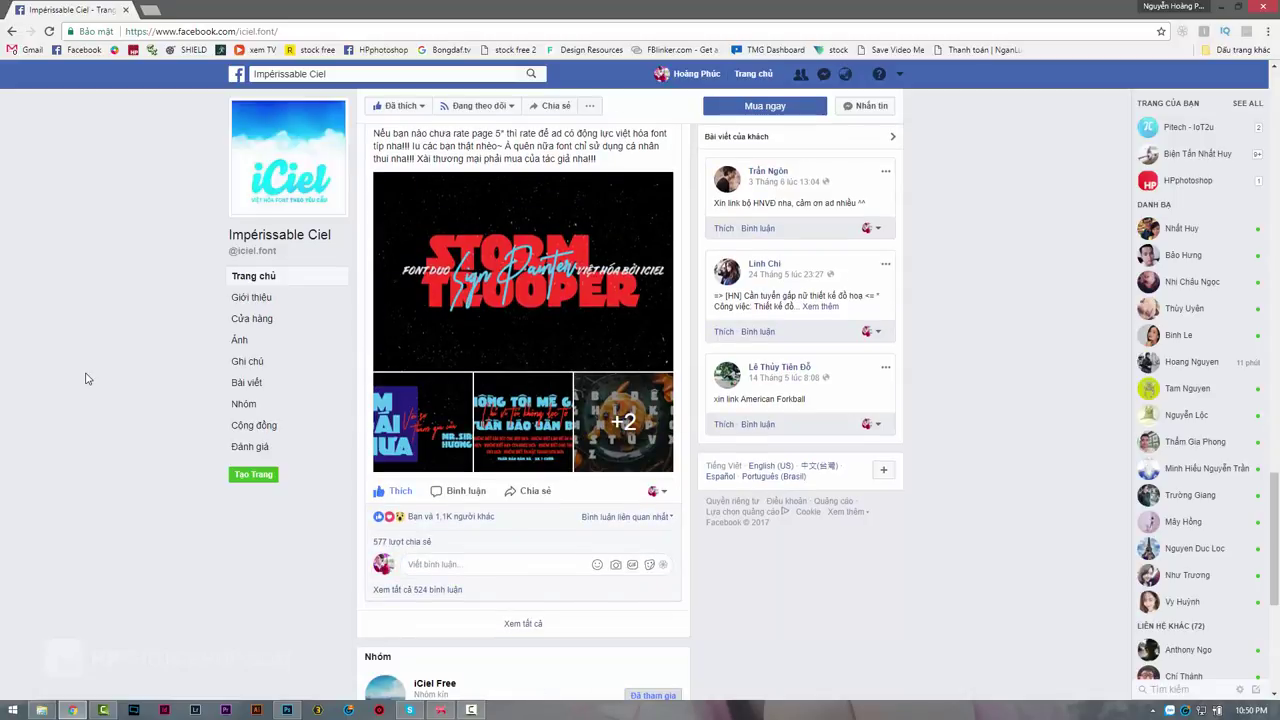
scroll(604, 340, up, 2)
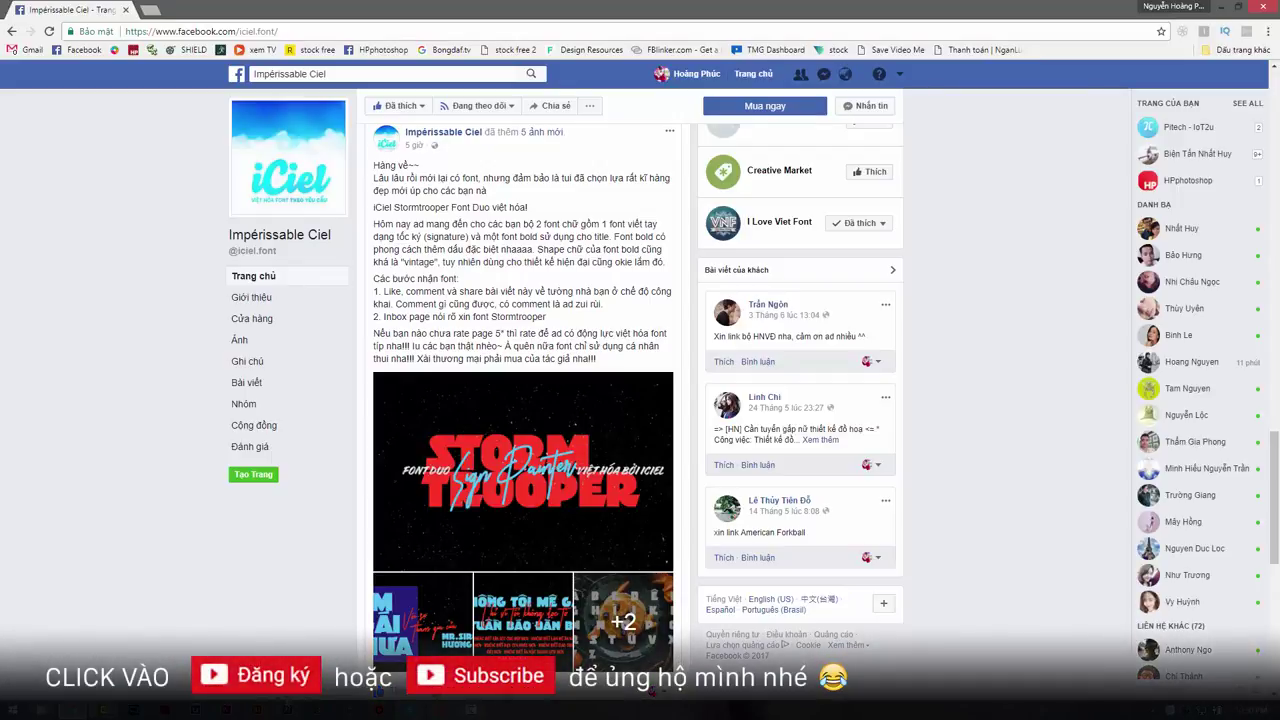
click(287, 710)
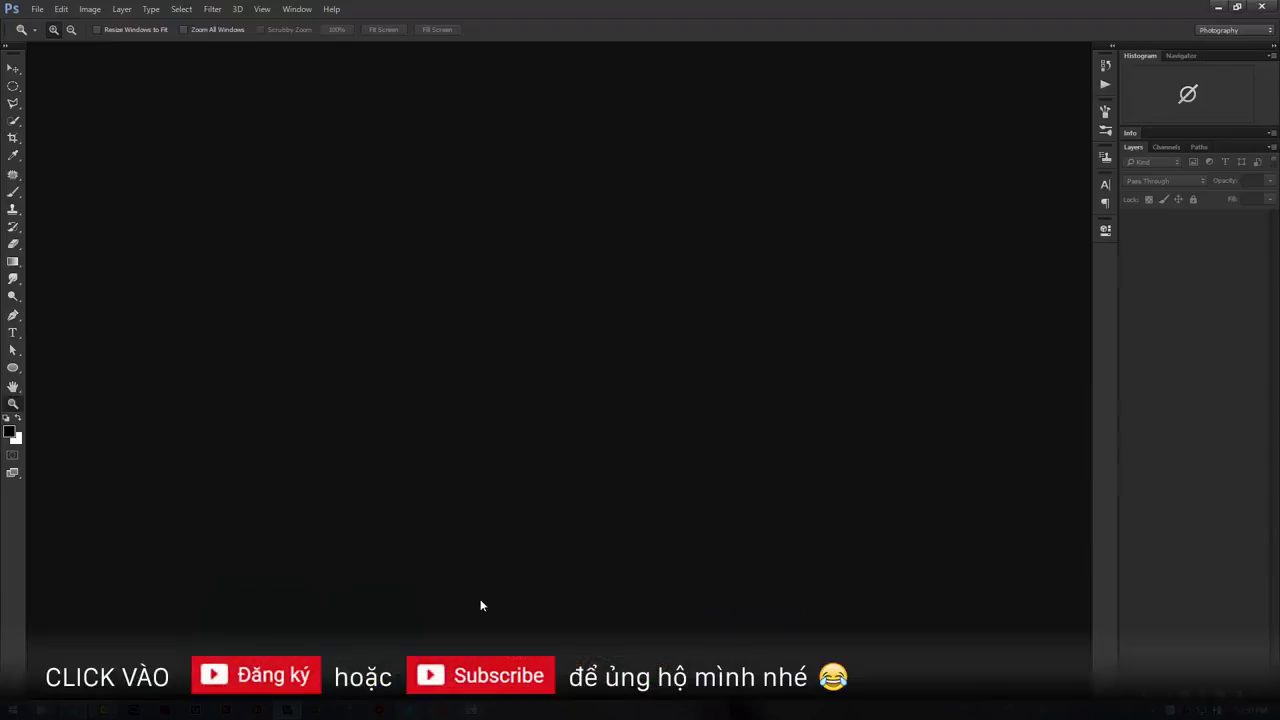
Create a new white 2048 × 1248 pixel document, Untitled-1.
click(37, 9)
click(50, 23)
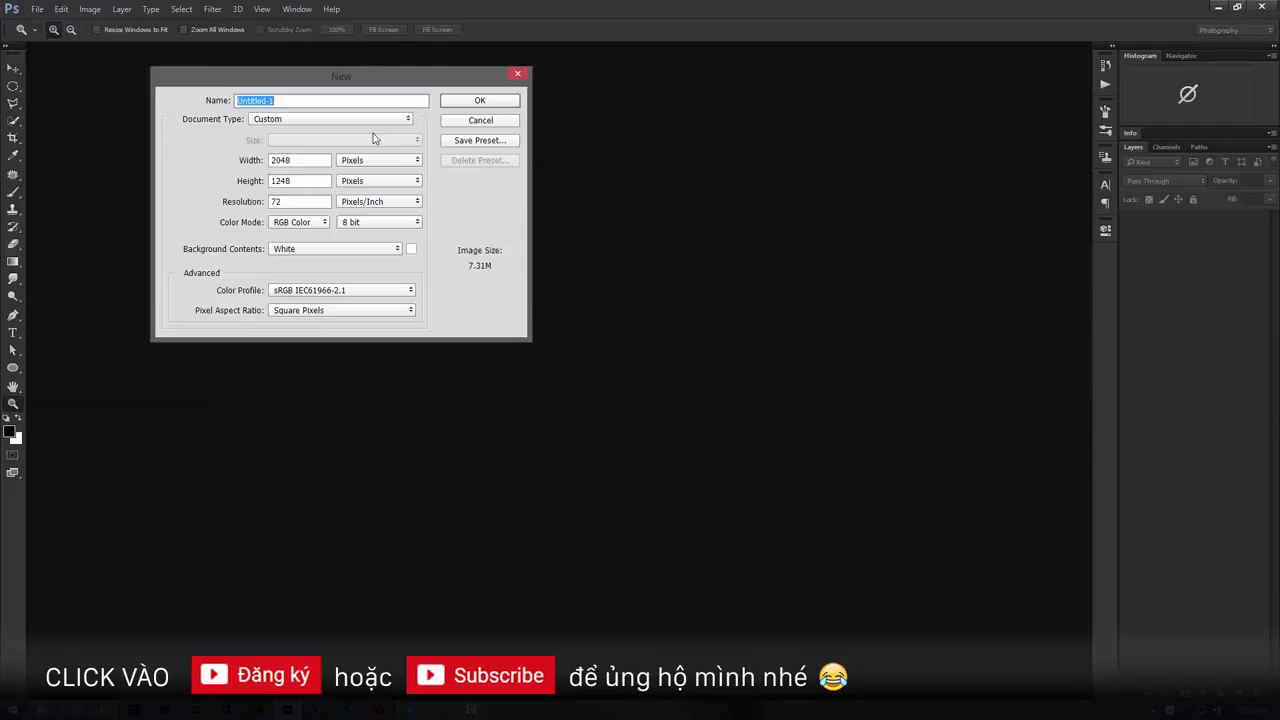
drag(314, 161, 265, 180)
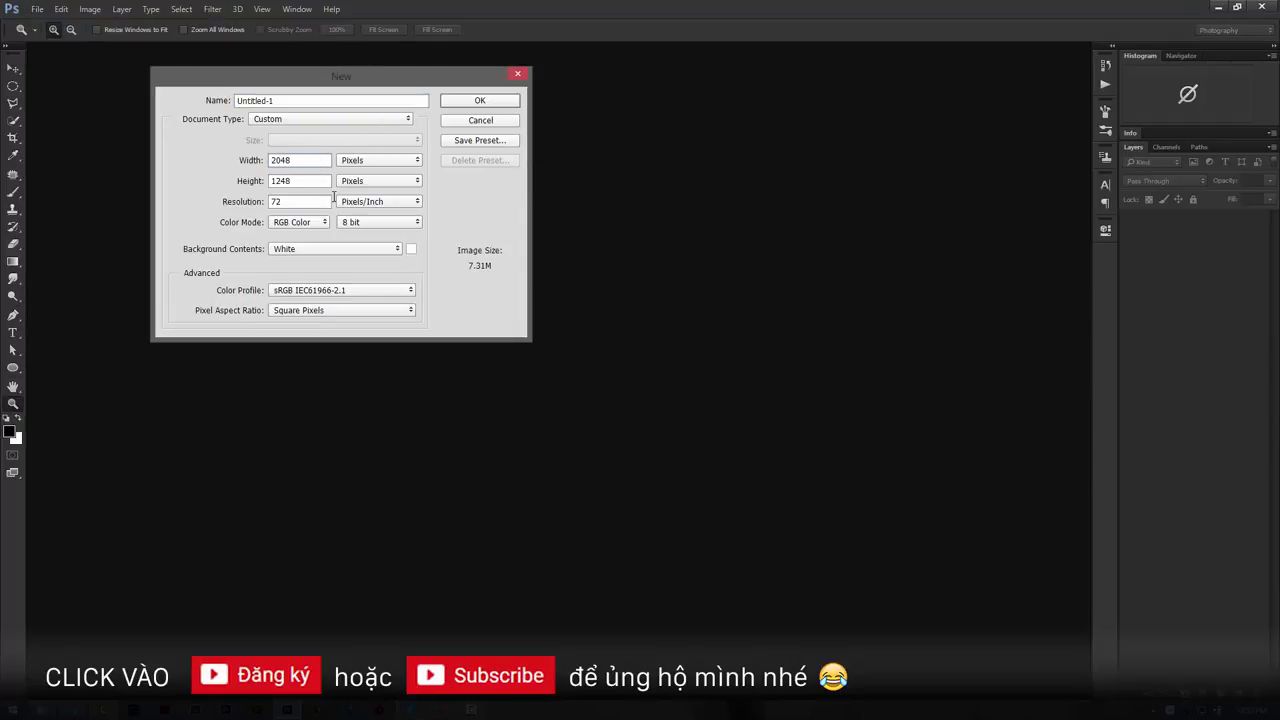
click(486, 102)
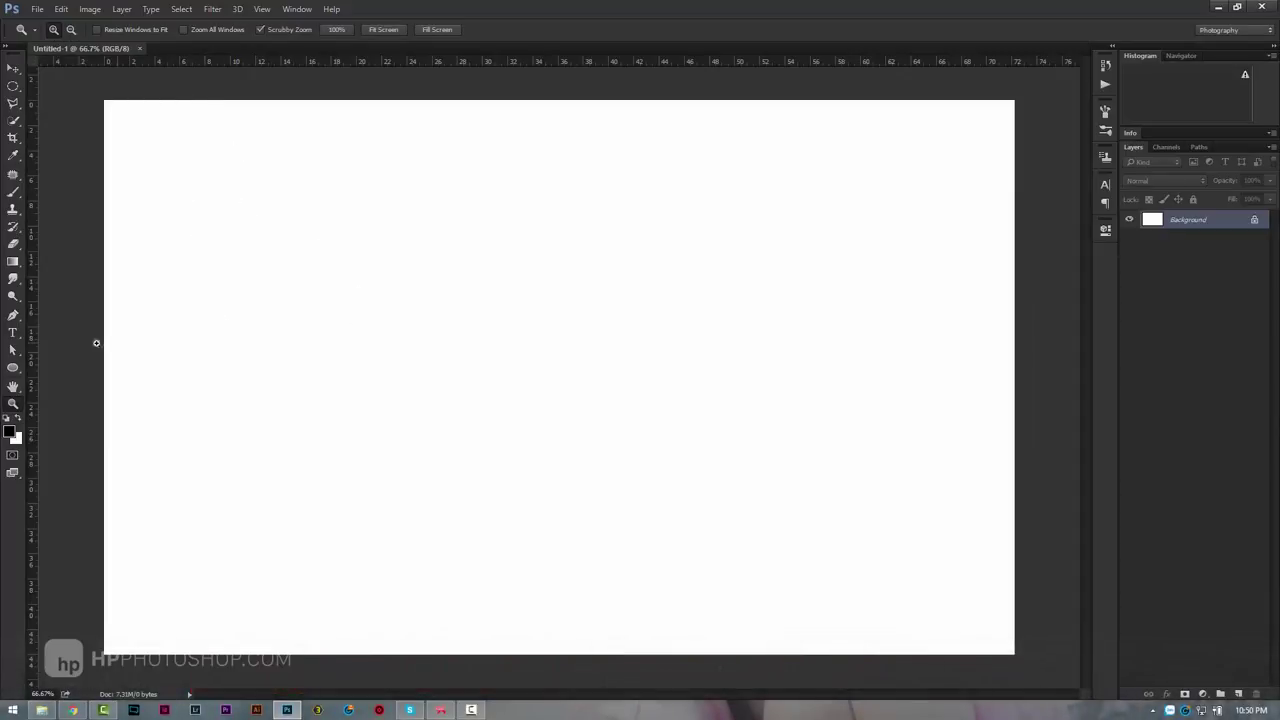
Start a text line on the canvas and set it in the iCiel Stormtrooper font.
click(13, 332)
click(440, 305)
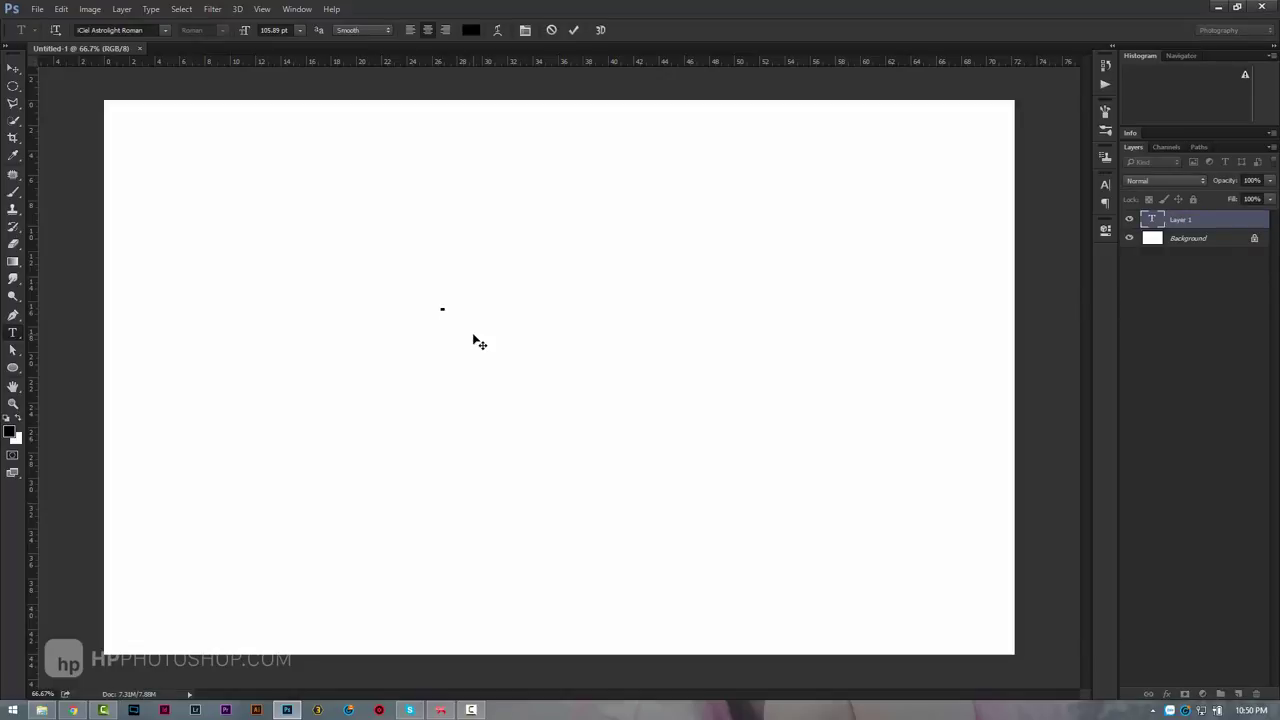
text(Pho)
drag(459, 302, 398, 301)
click(143, 31)
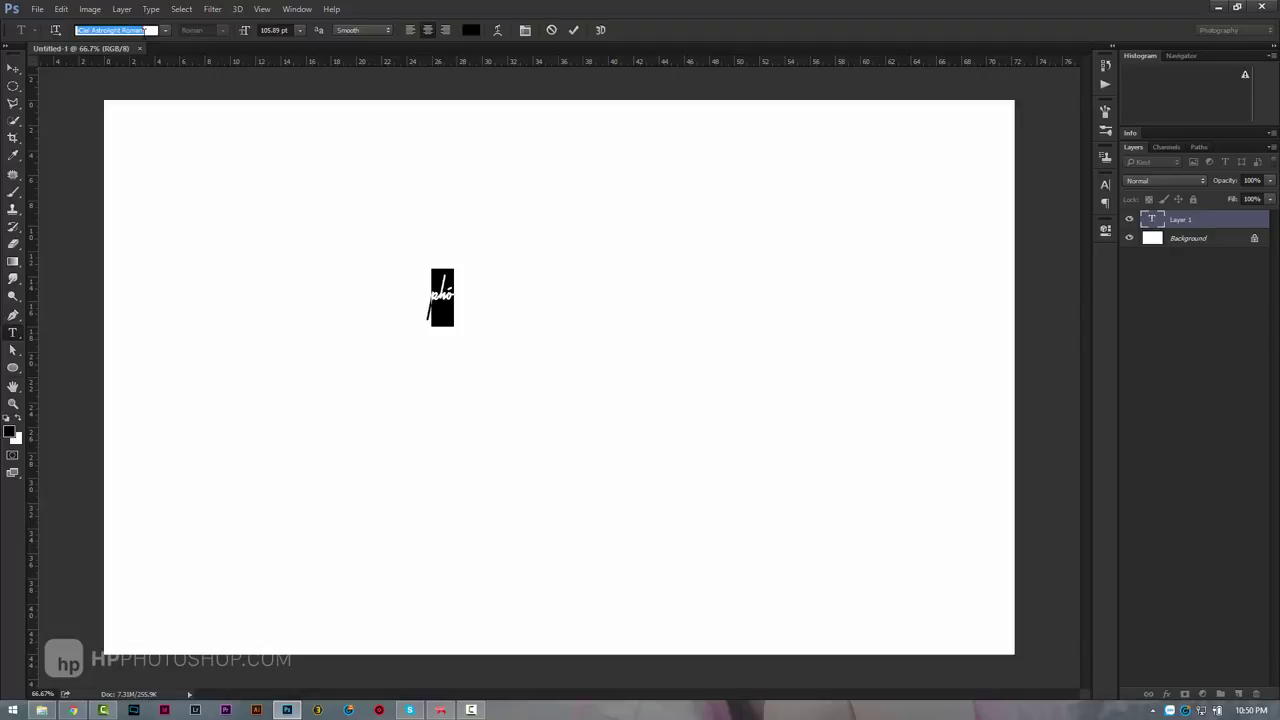
text(iciel)
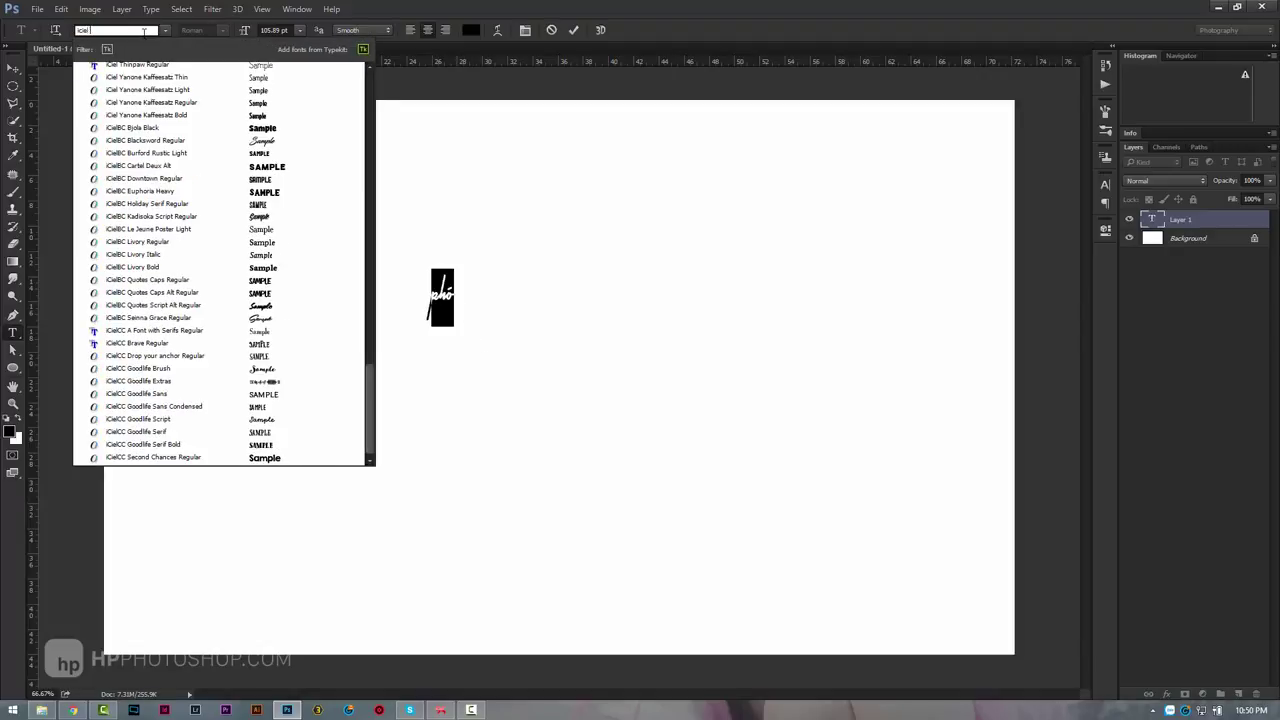
text( st)
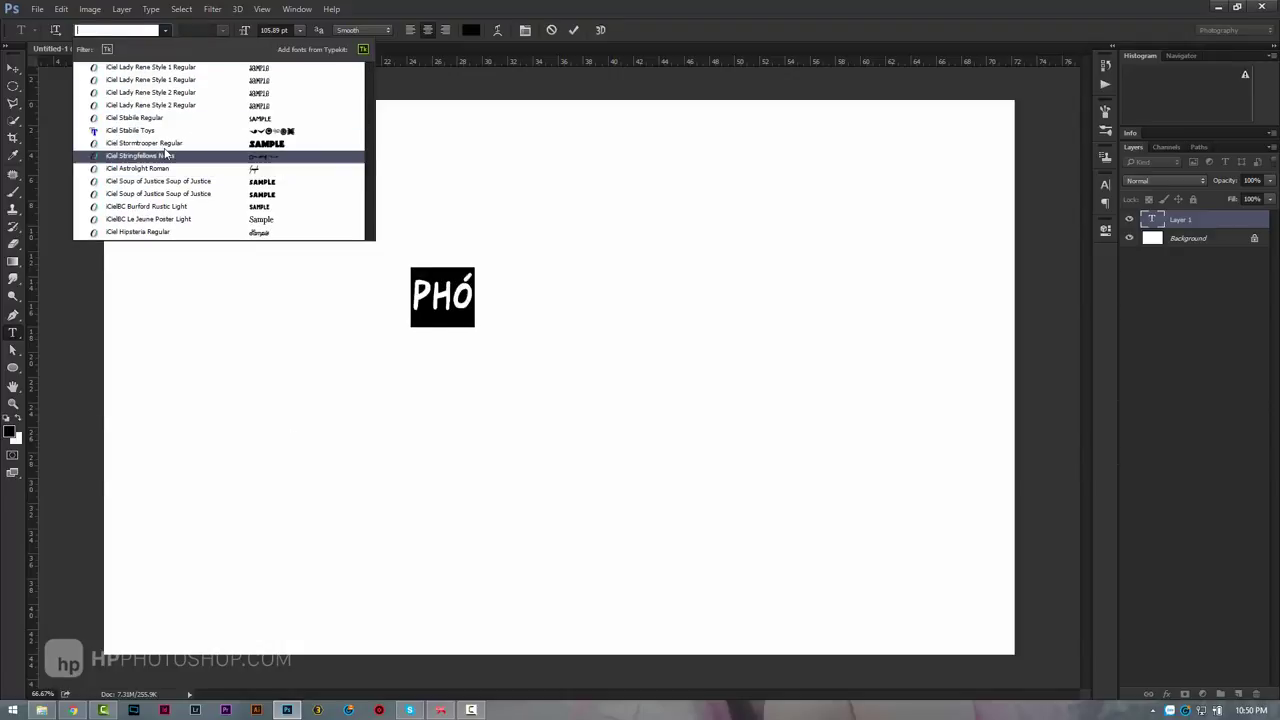
click(169, 151)
Retype the heading as CẮT TÓC and commit it.
click(491, 291)
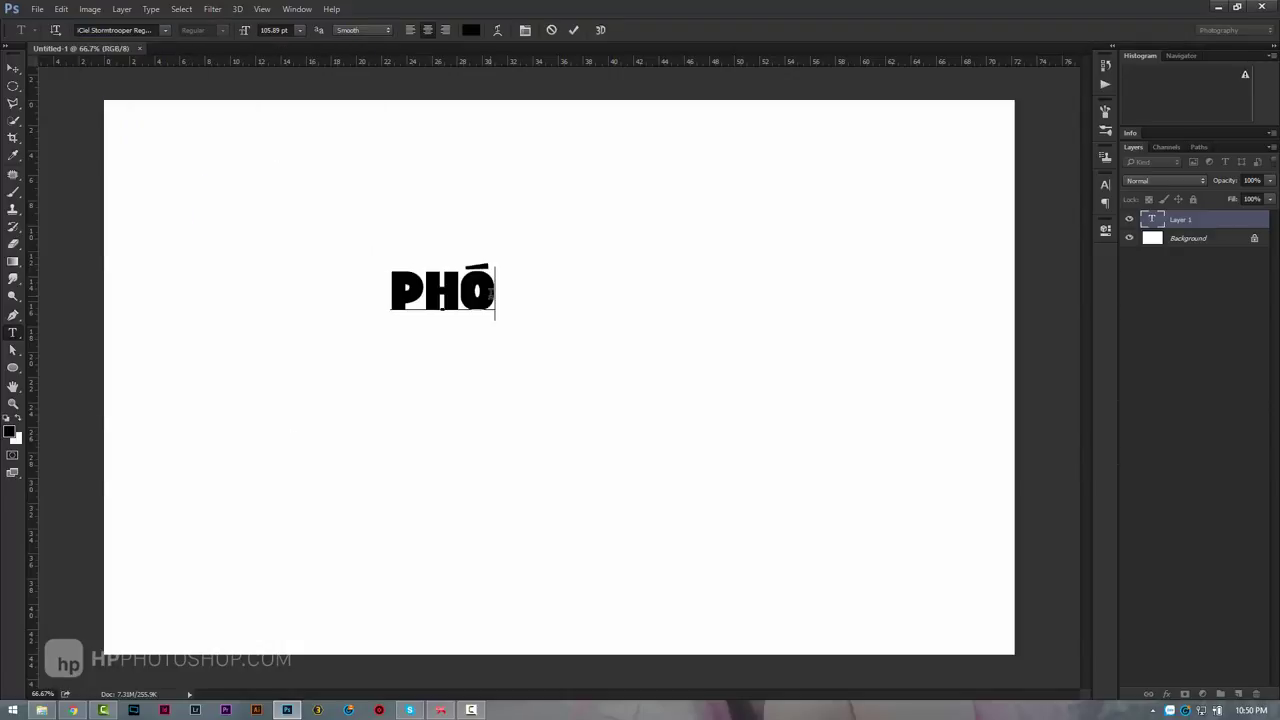
text( NHẢ)
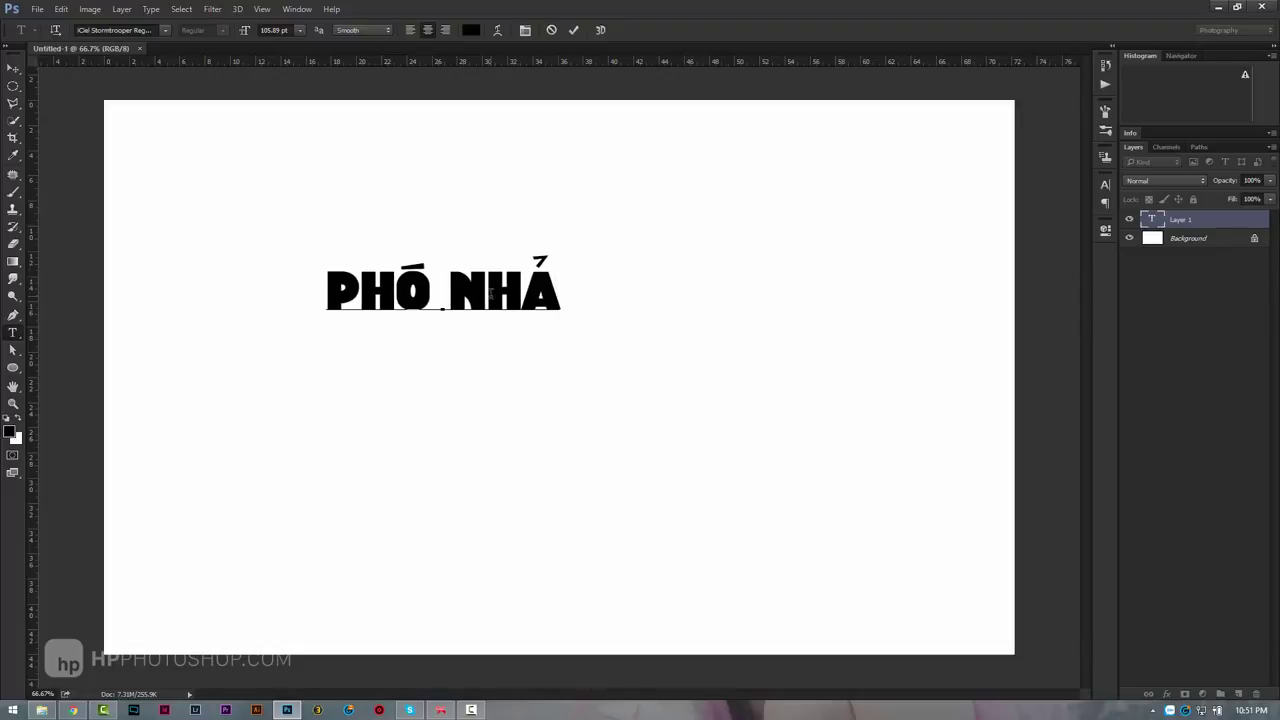
key(ctrl+a)
key(BackSpace)
text(CHU)
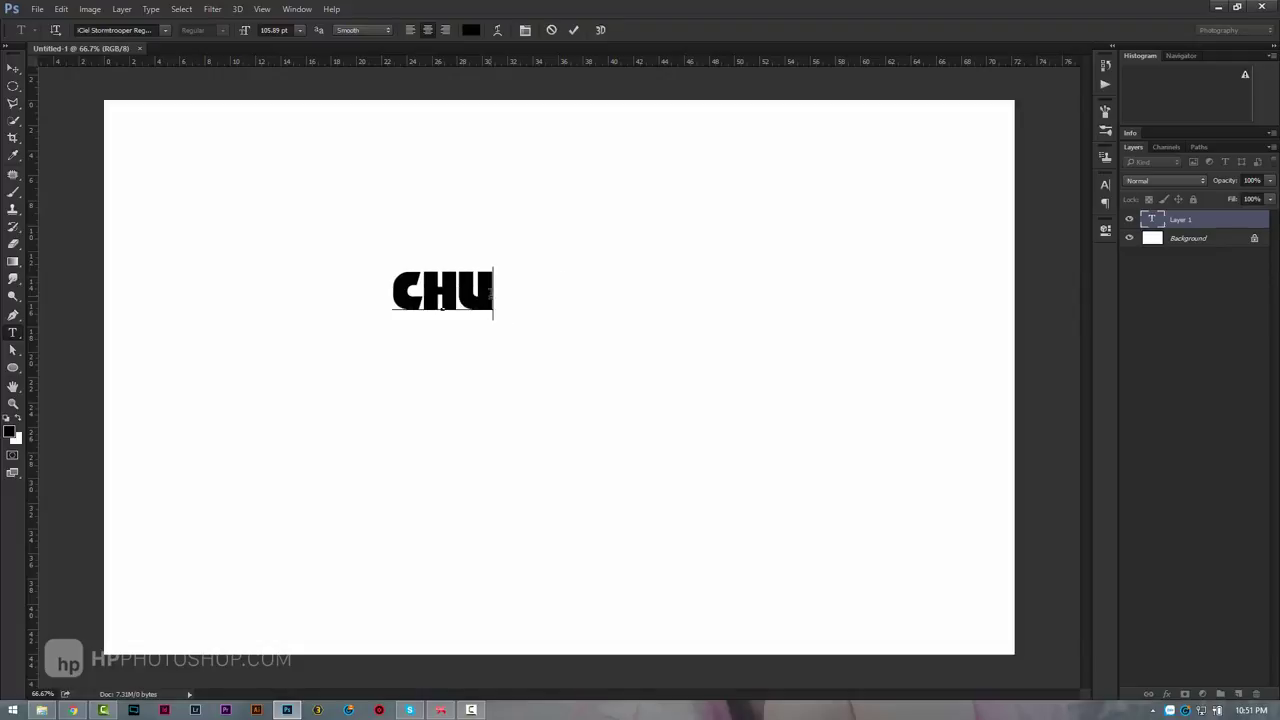
text(P ẢNH)
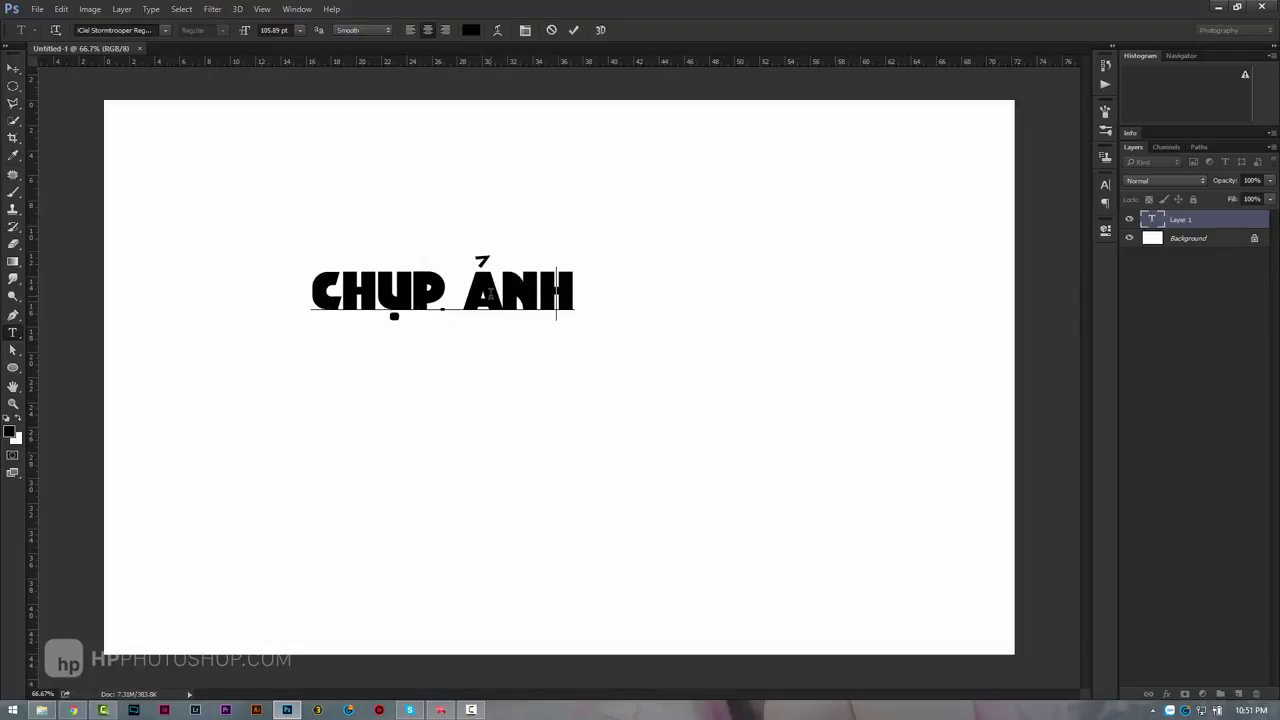
key(BackSpace)
key(ctrl+a)
key(BackSpace)
text(C)
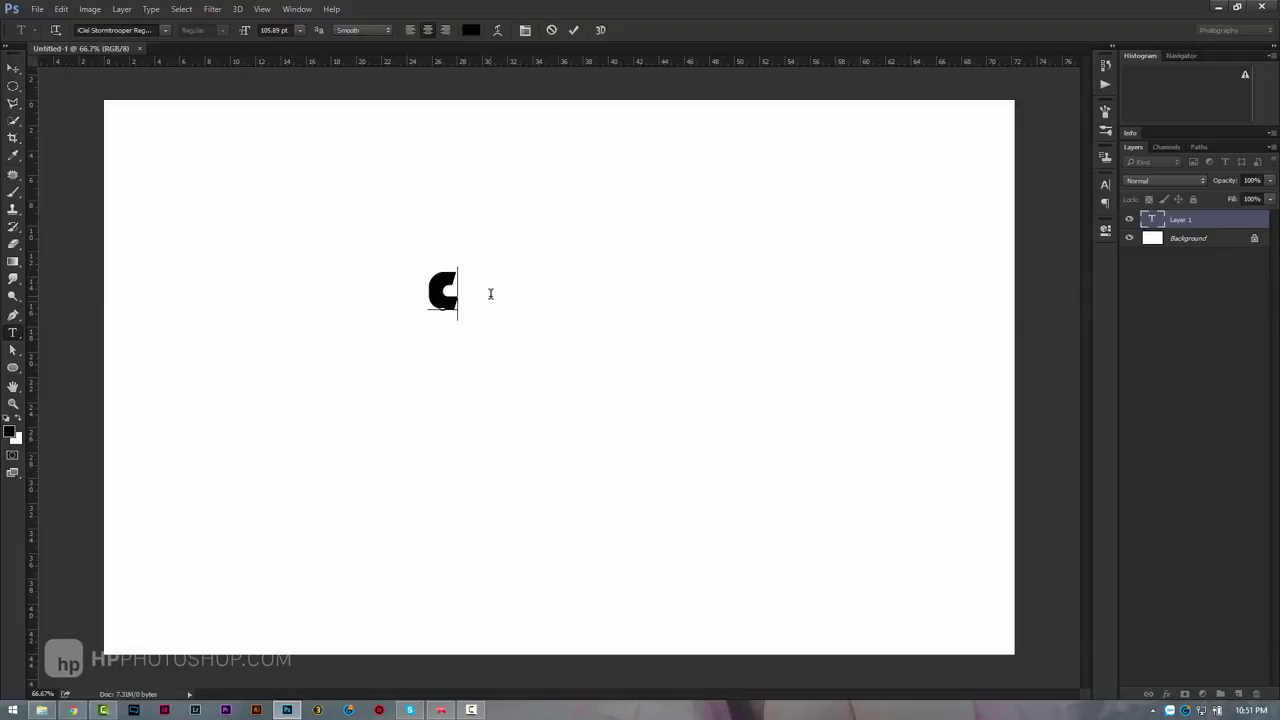
text(AẮT TOF1)
key(BackSpace)
key(BackSpace)
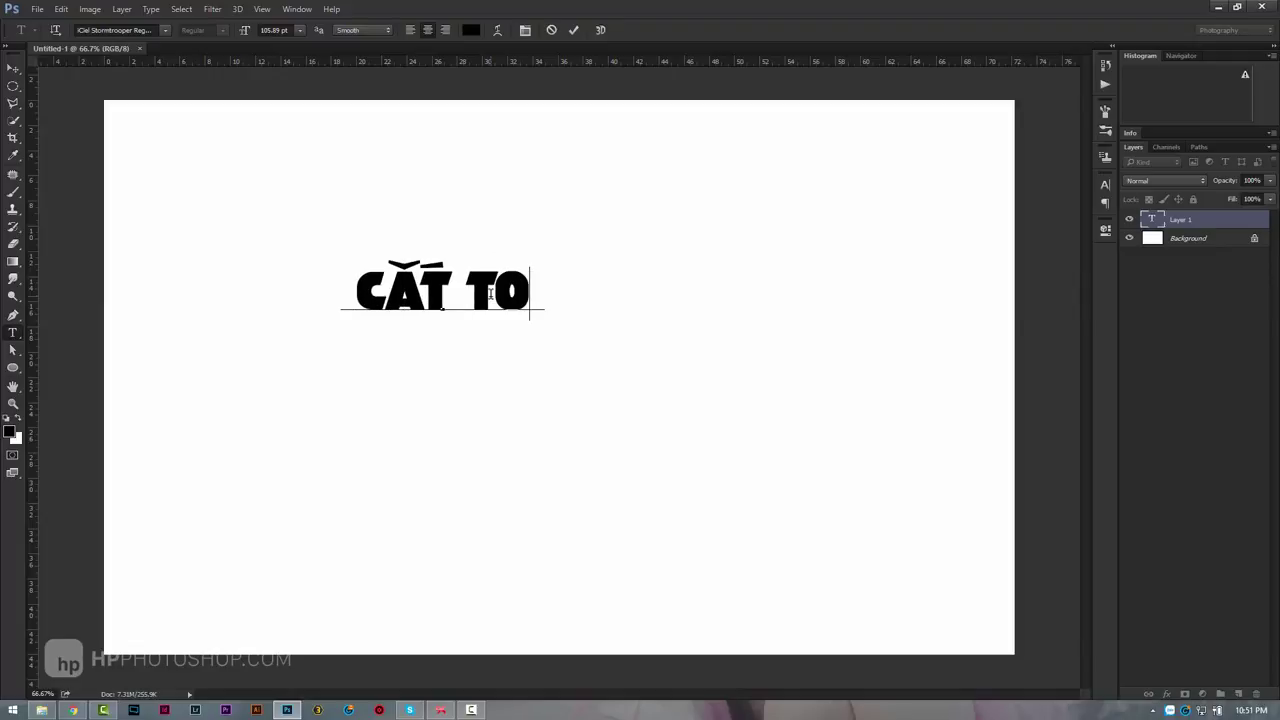
text(ÓC)
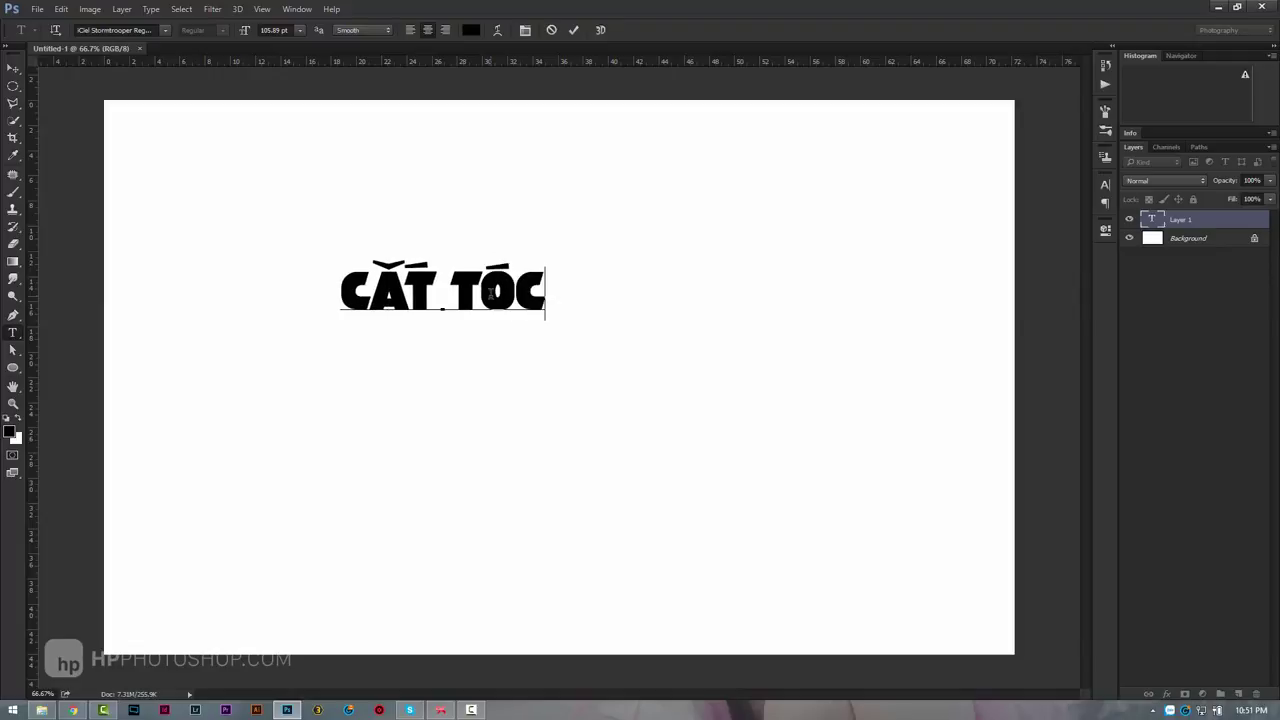
key(ctrl+Return)
click(441, 418)
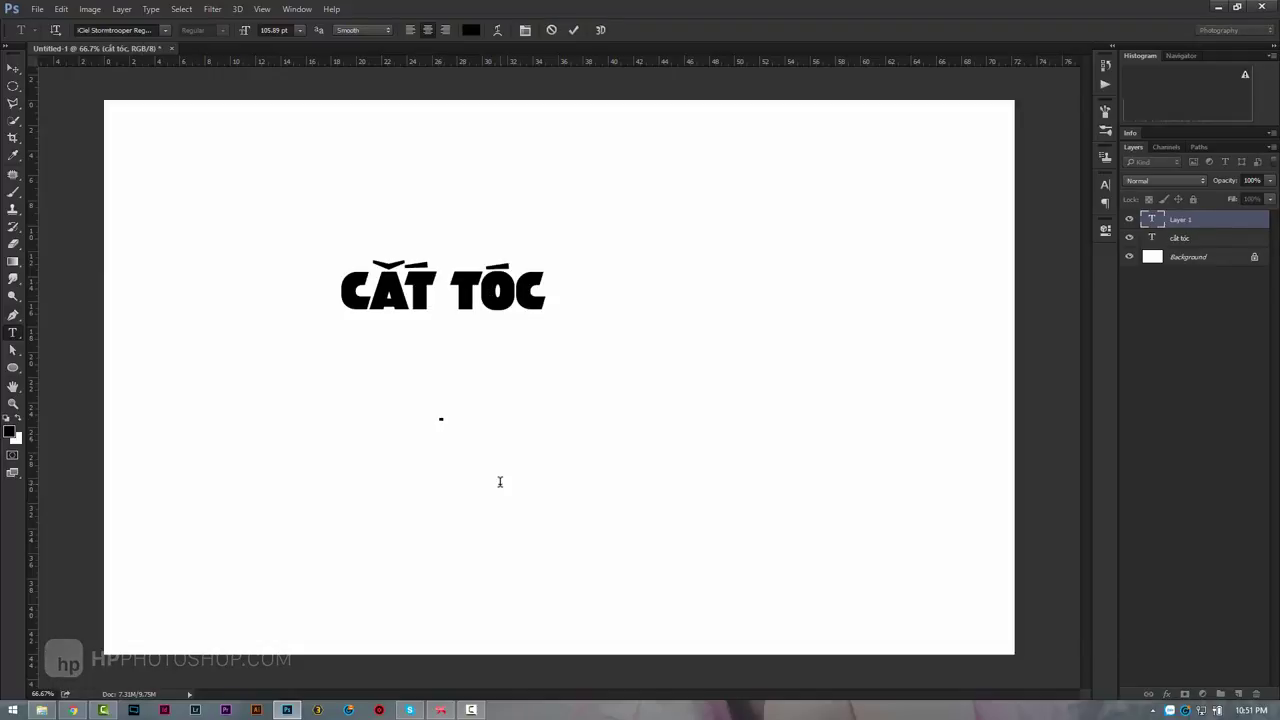
Type HOÀNG PHÚC at about 162 pt and move it up under CẮT TÓC.
text(HOAN)
text(G PHÚC)
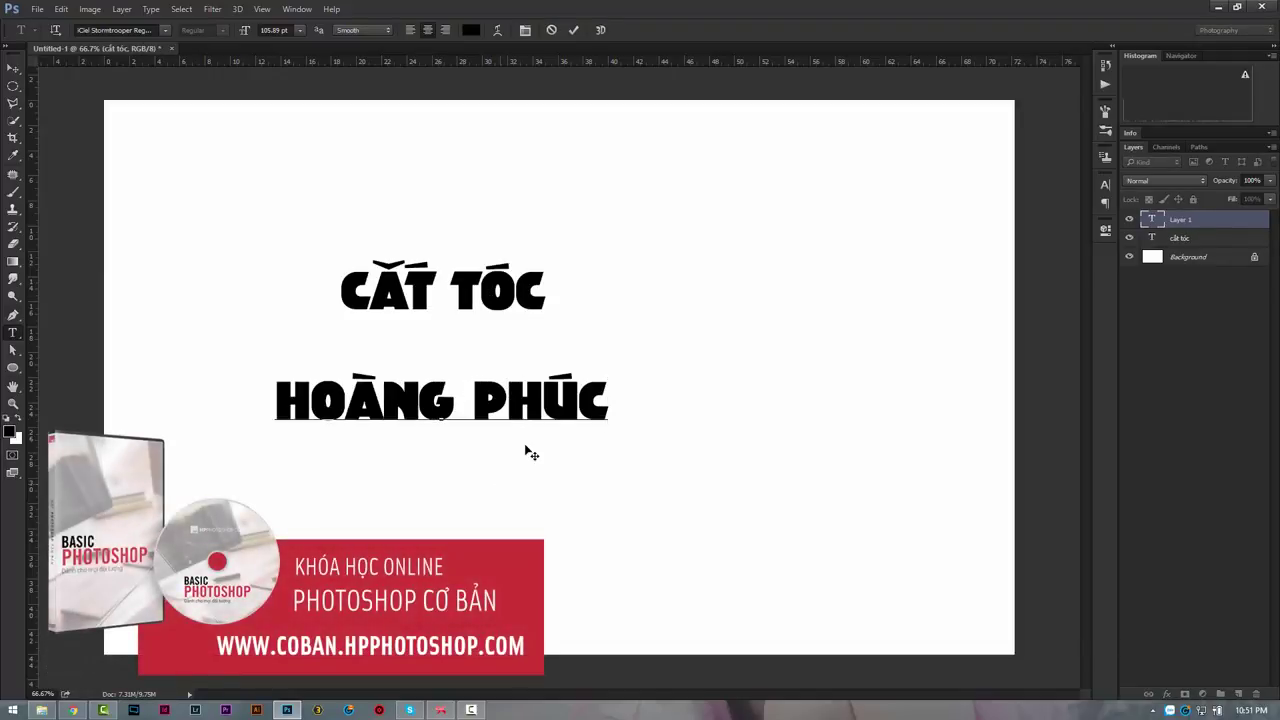
key(ctrl+a)
drag(245, 30, 290, 32)
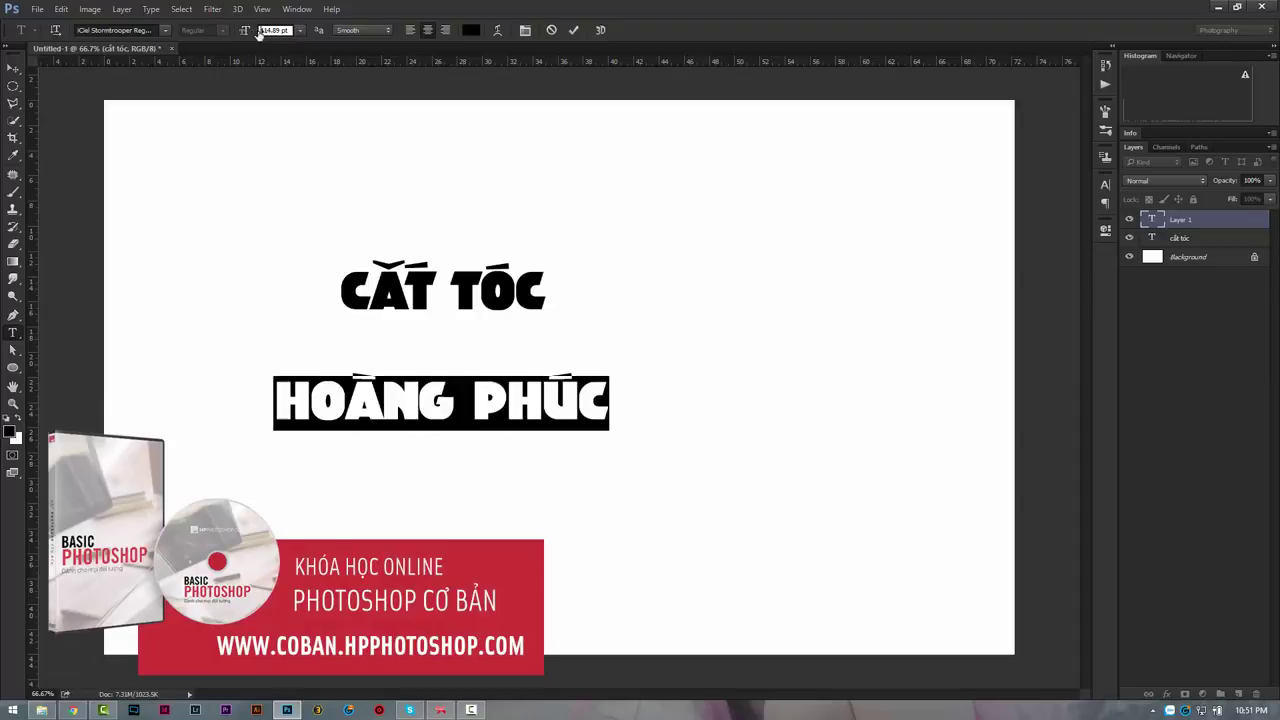
click(14, 68)
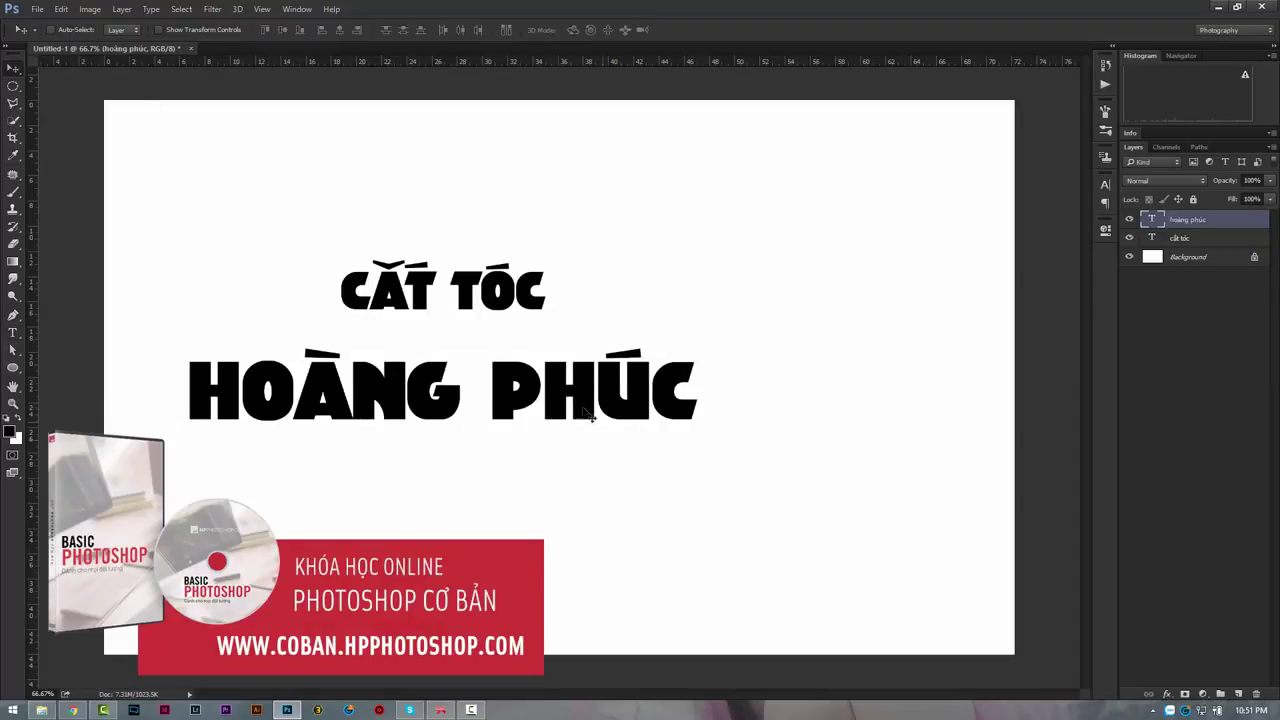
drag(440, 395, 544, 363)
Reposition CẮT TÓC directly above HOÀNG PHÚC and enlarge it slightly.
click(1215, 238)
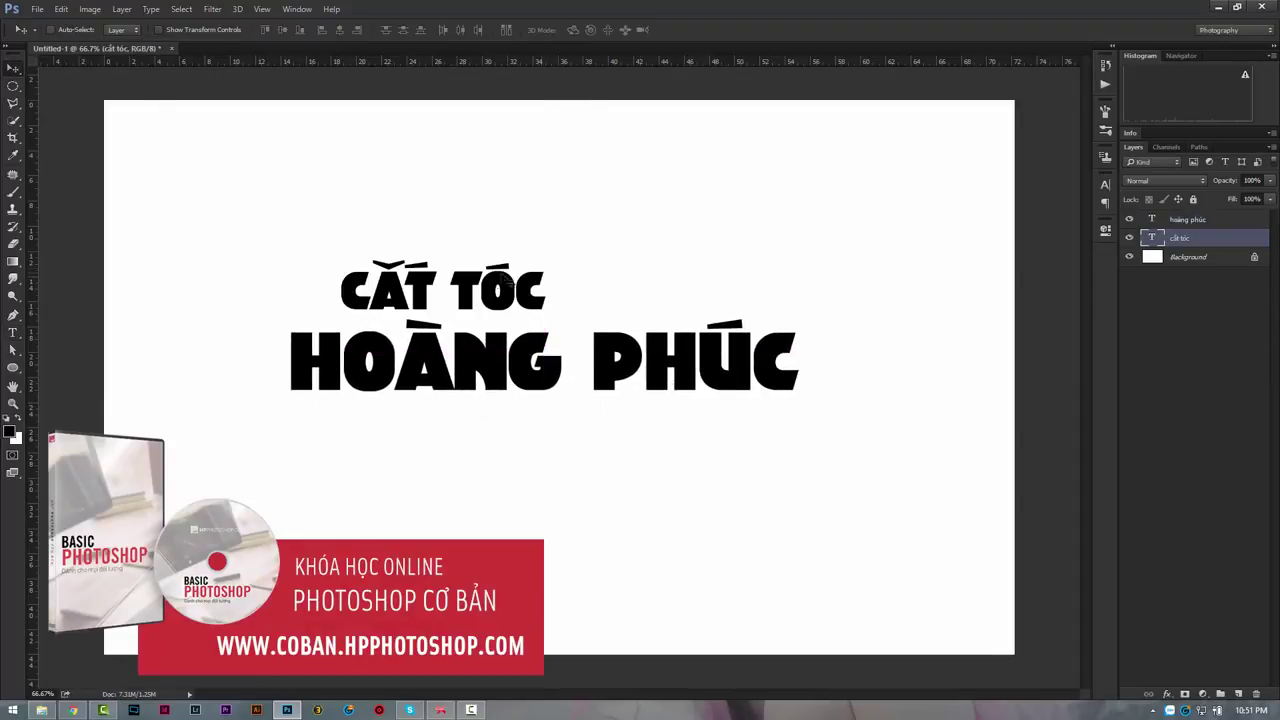
mouse_move(457, 274)
mouse_down()
mouse_move(551, 291)
mouse_move(405, 276)
mouse_move(605, 280)
mouse_move(567, 290)
mouse_move(577, 293)
mouse_up()
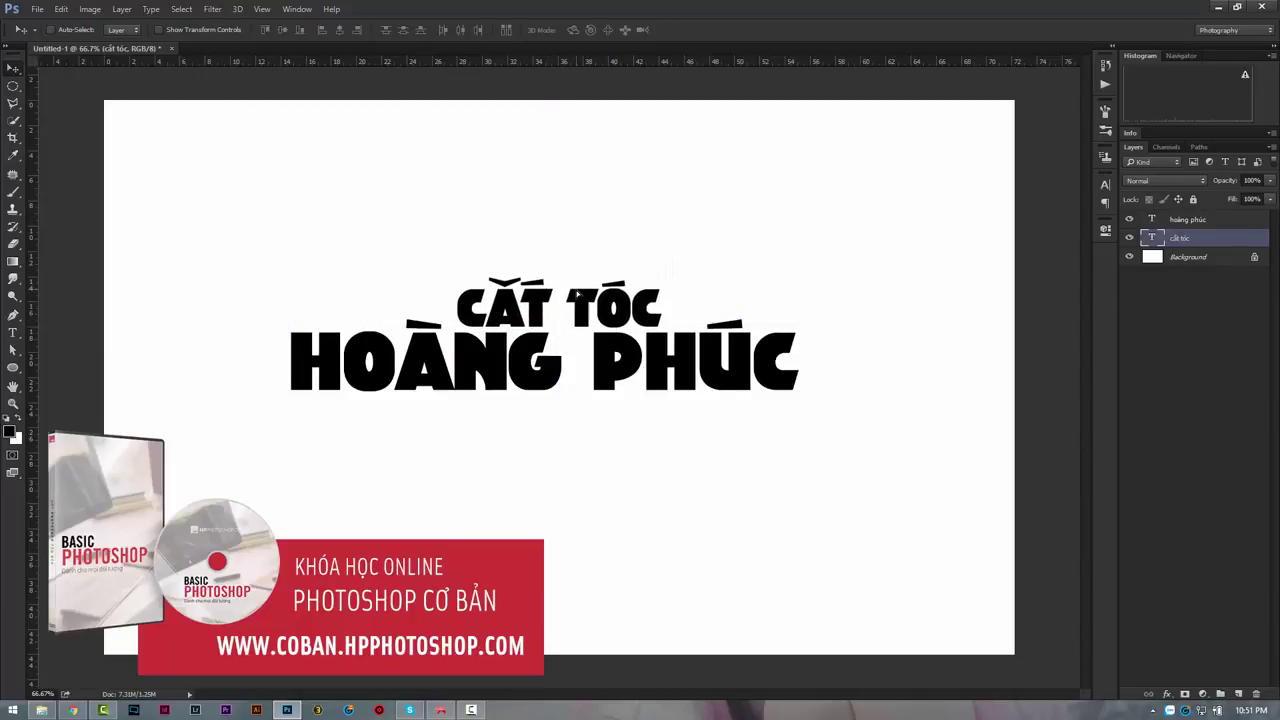
key(ctrl+t)
mouse_move(663, 270)
mouse_down()
mouse_move(718, 269)
mouse_move(474, 287)
mouse_move(528, 293)
mouse_move(510, 290)
mouse_up()
key(Return)
click(11, 339)
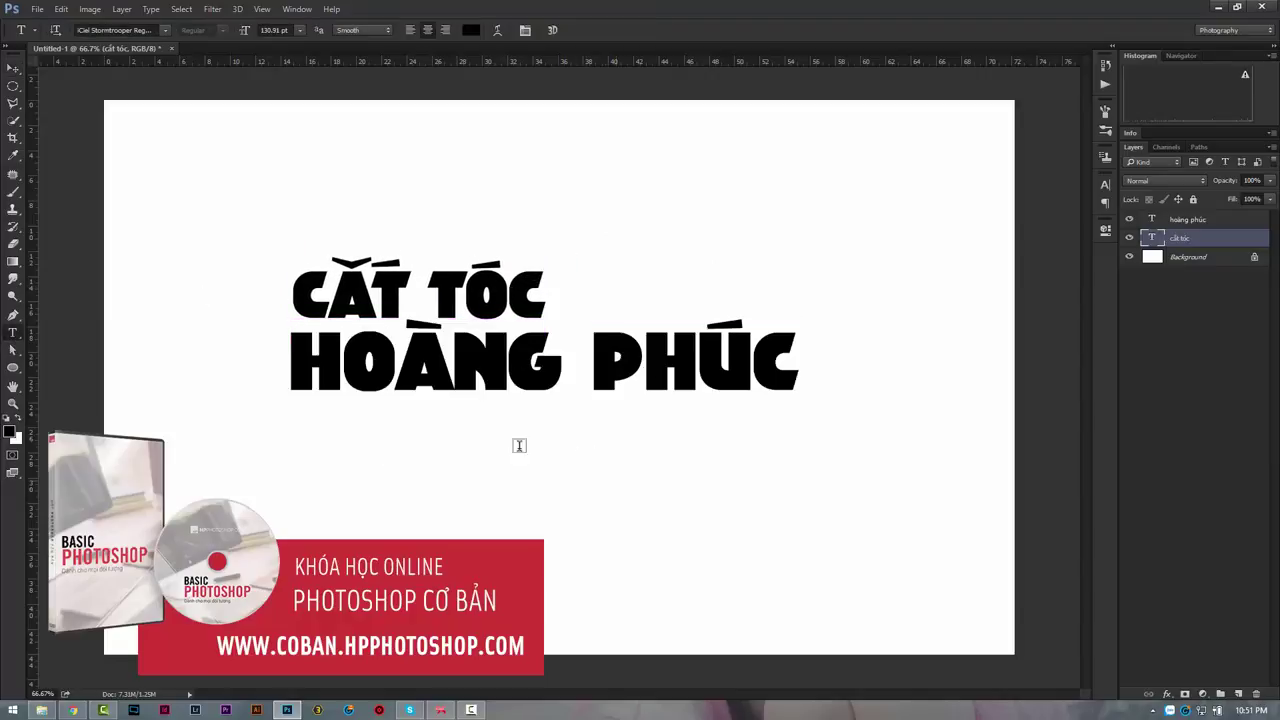
Type the tagline 'Cây kéo vàng toàn miền Nam 1969' below the title.
click(431, 514)
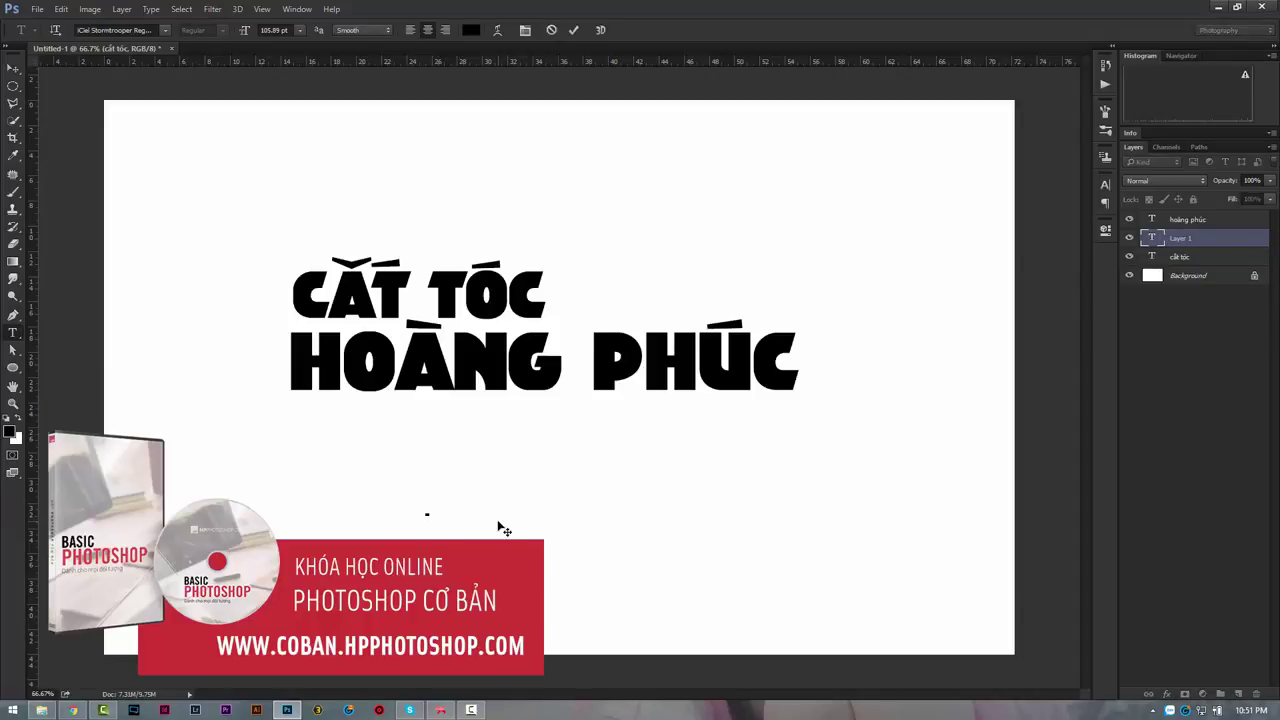
text(CA)
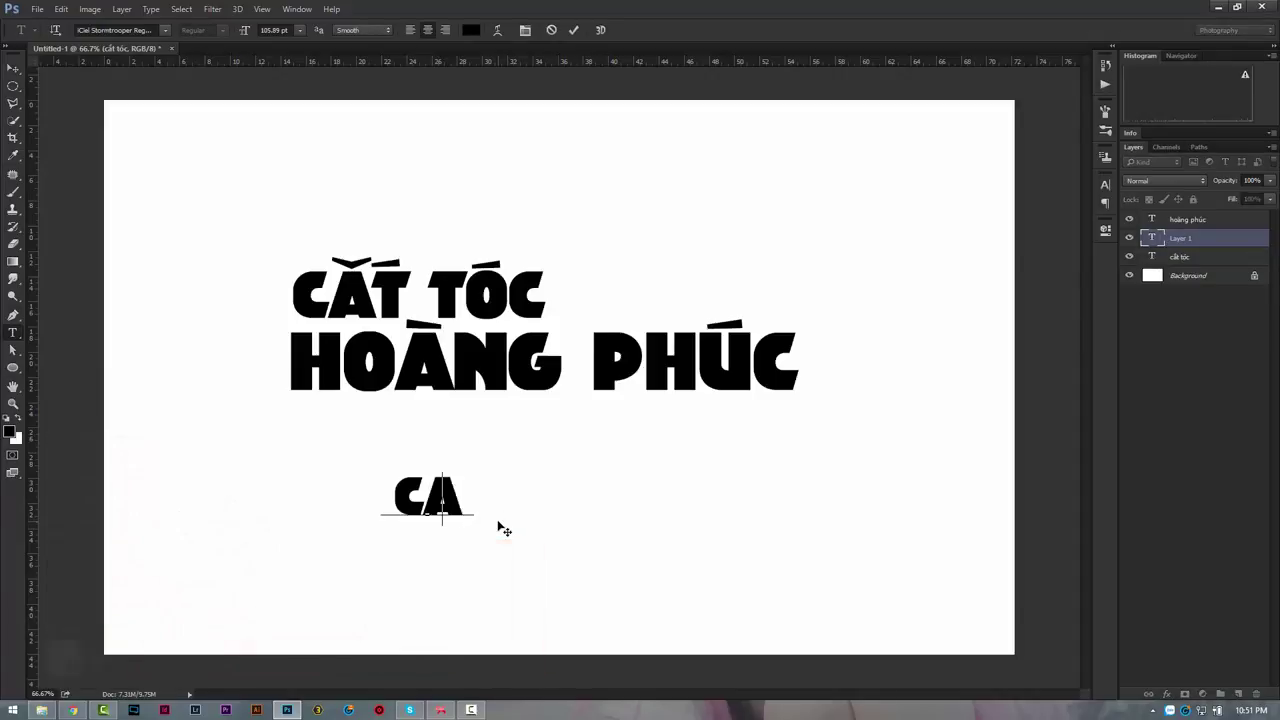
text(AY KESO VA )
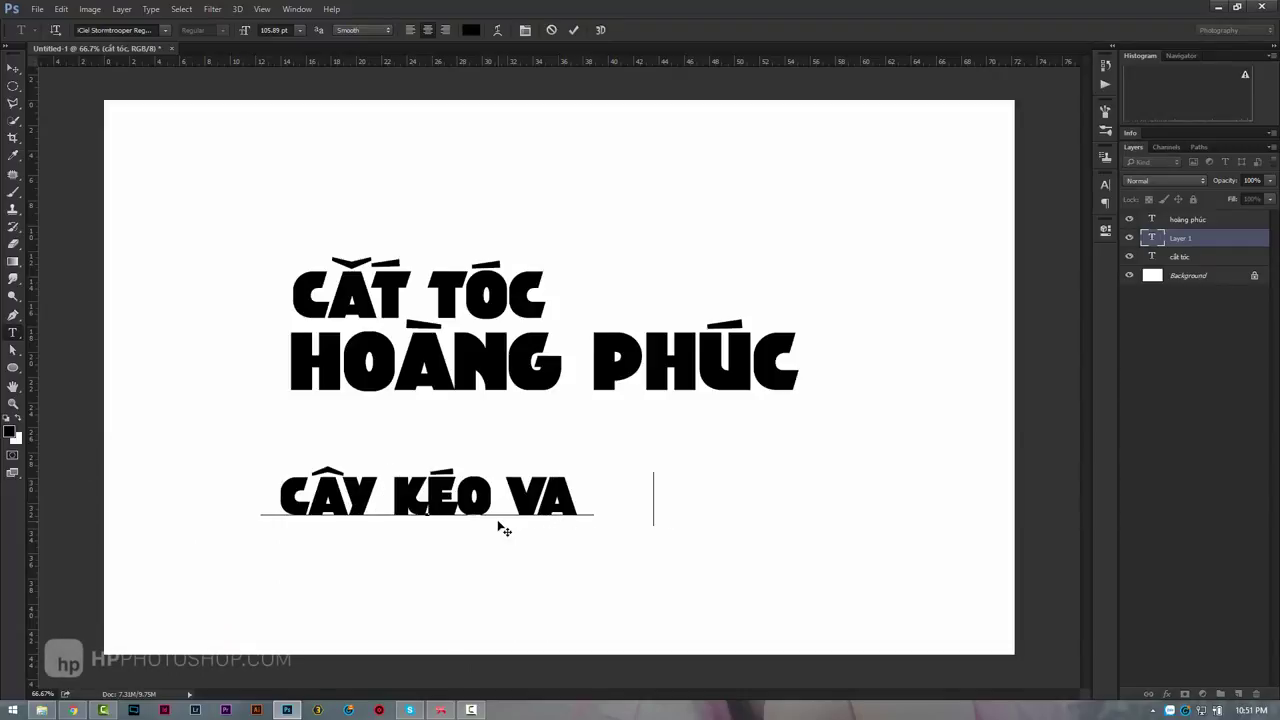
text(NG TOÀN MIỀN N)
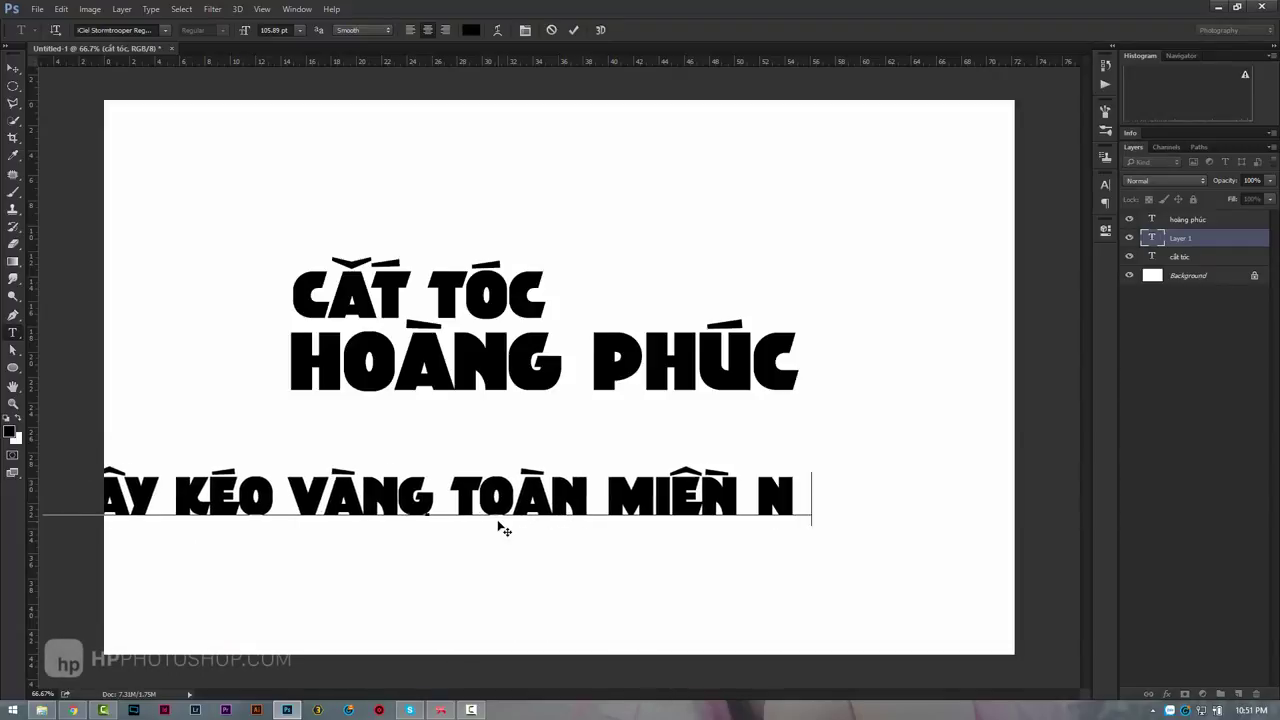
text(AM 1969)
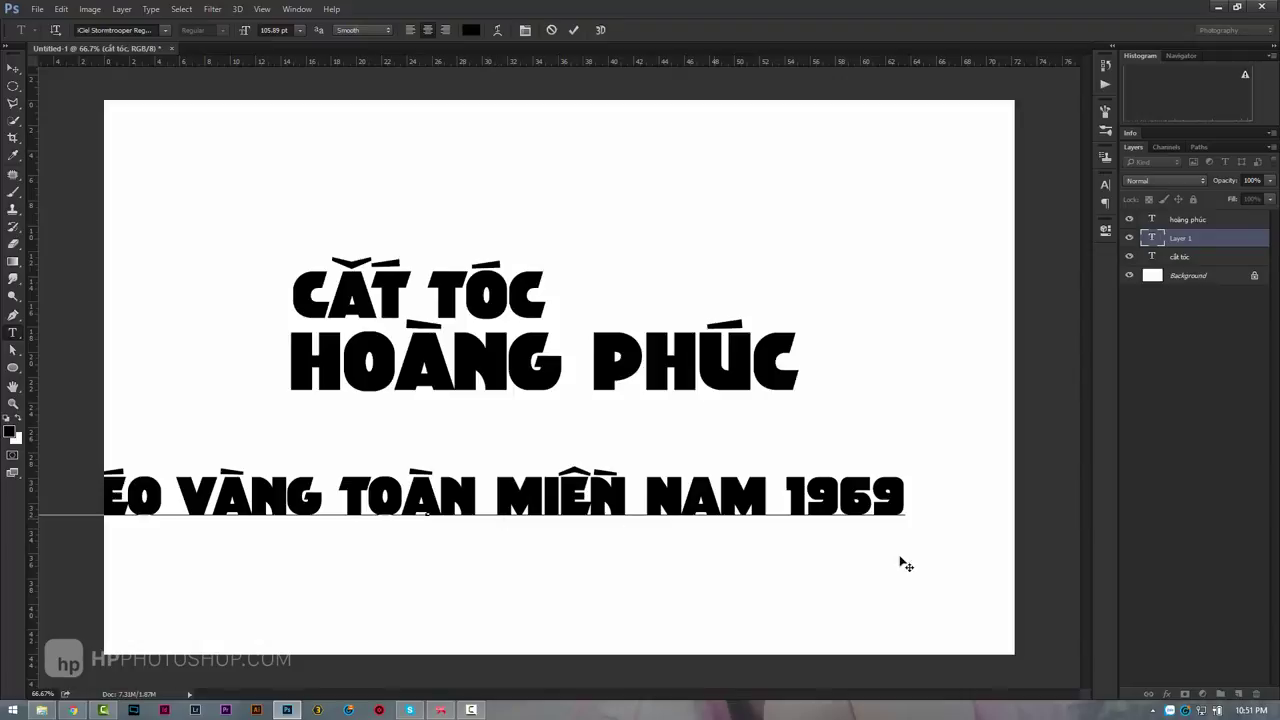
key(ctrl+a)
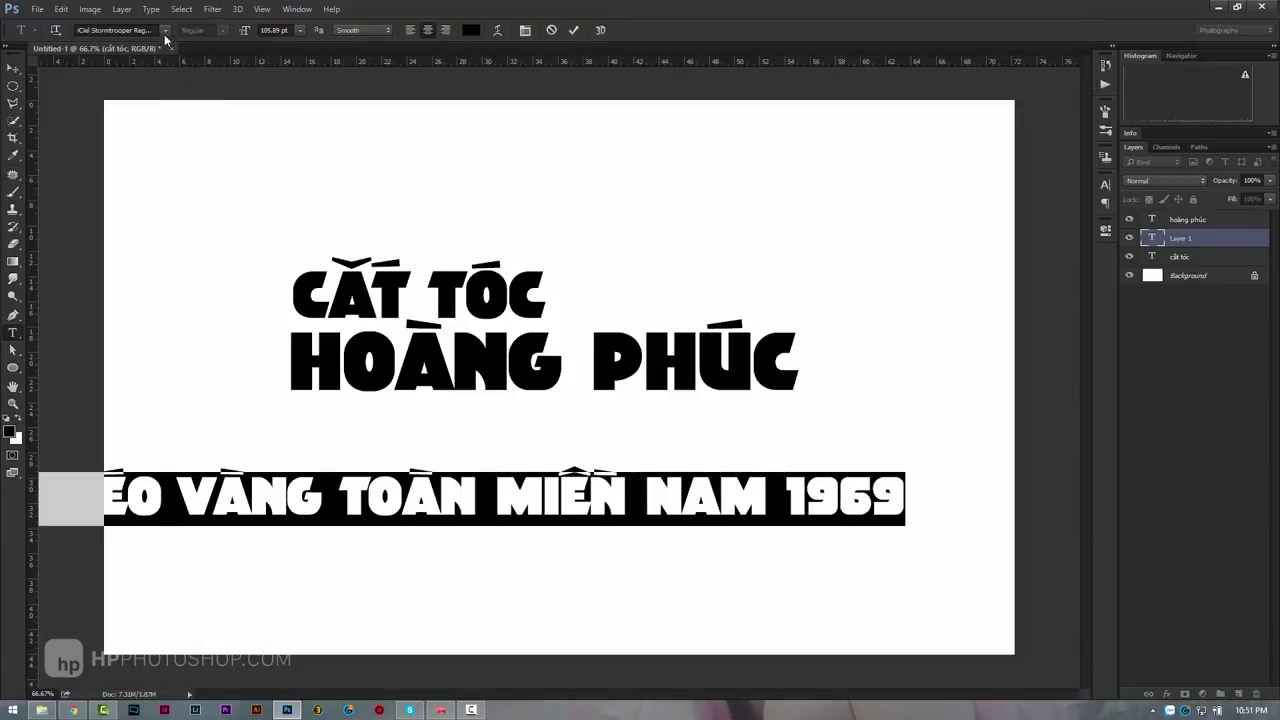
Set the tagline in the iCiel Astrolight Roman script font.
click(165, 31)
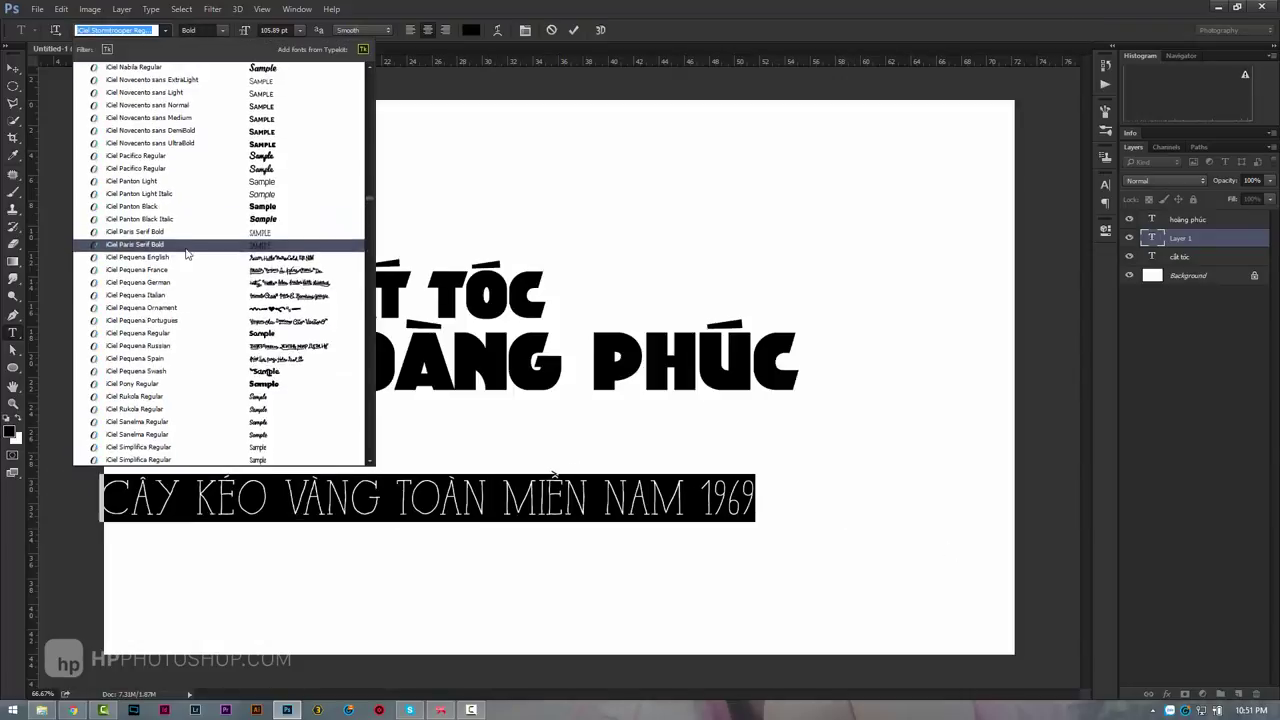
scroll(185, 250, up, 5)
scroll(183, 240, up, 5)
scroll(183, 236, up, 5)
scroll(182, 235, up, 3)
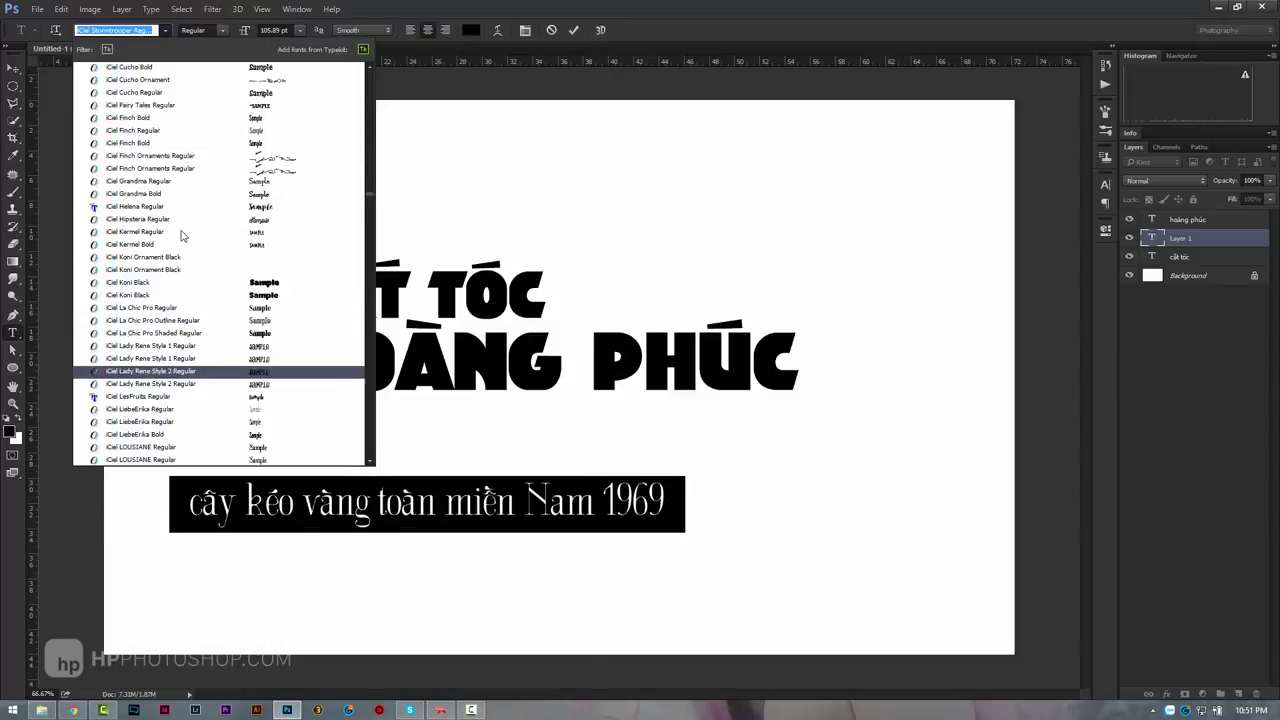
scroll(183, 236, up, 2)
scroll(183, 237, up, 2)
scroll(183, 238, up, 2)
scroll(183, 240, up, 2)
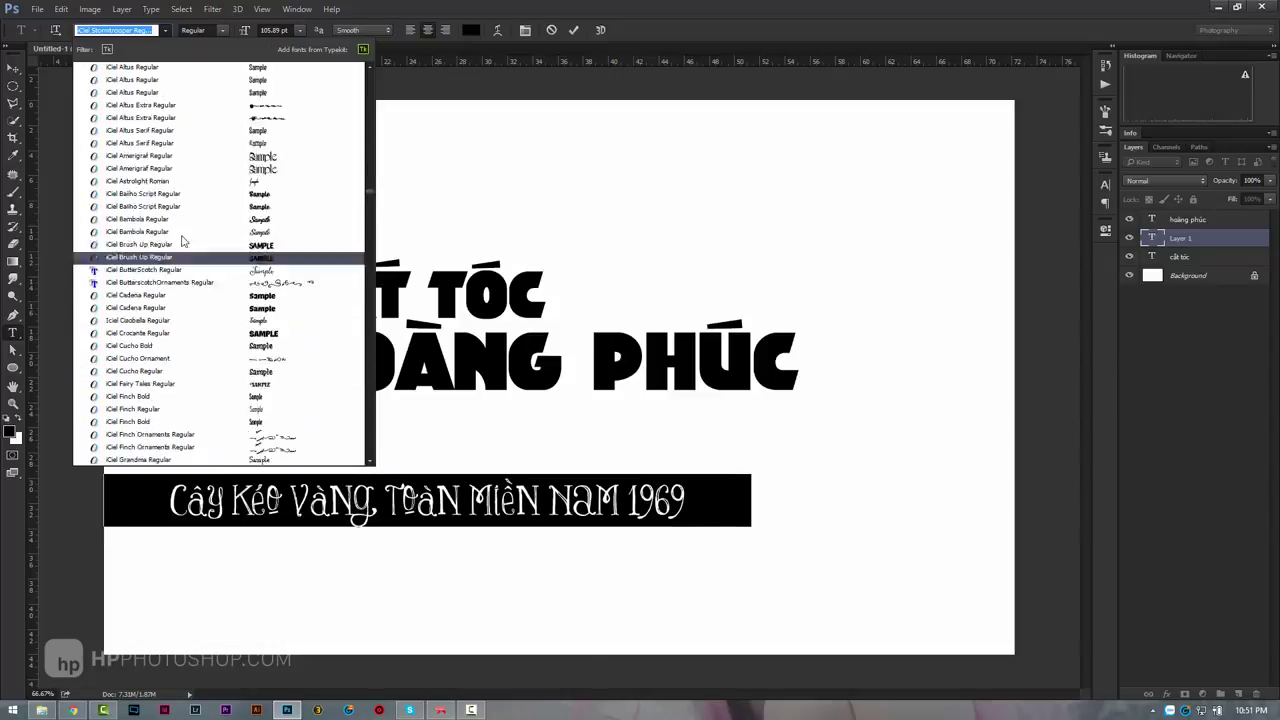
scroll(183, 240, up, 2)
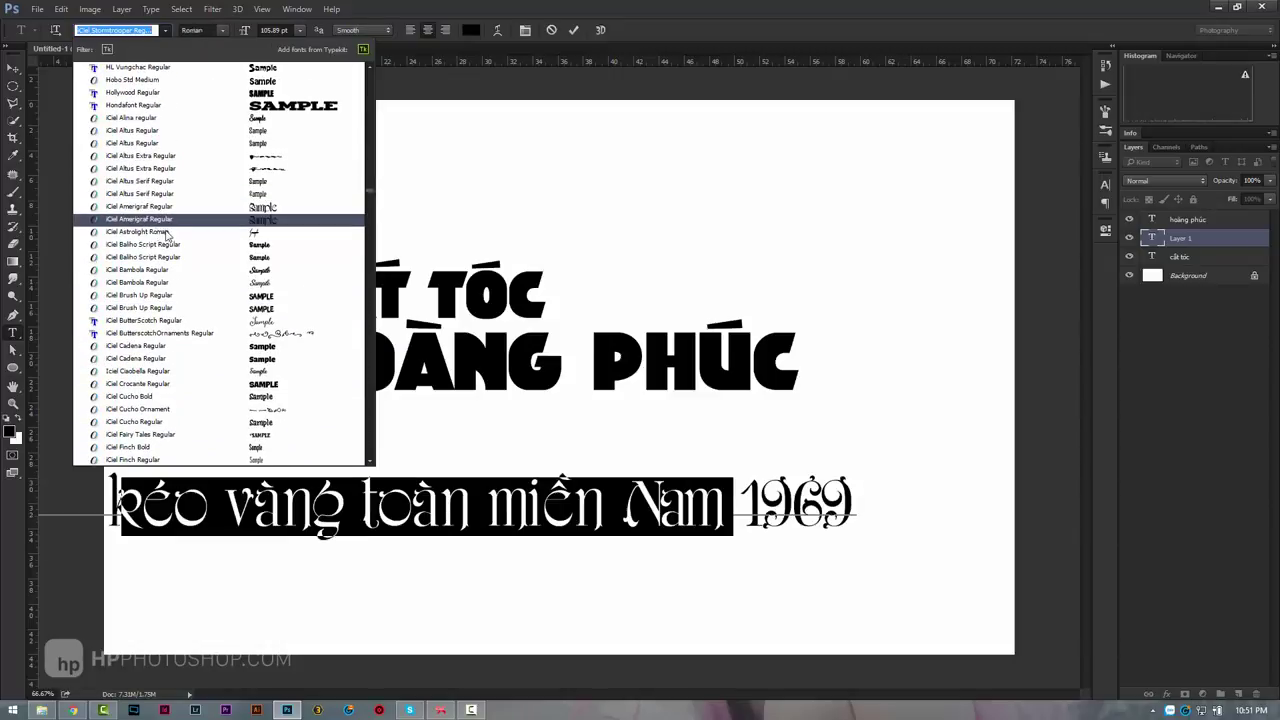
click(167, 232)
click(403, 500)
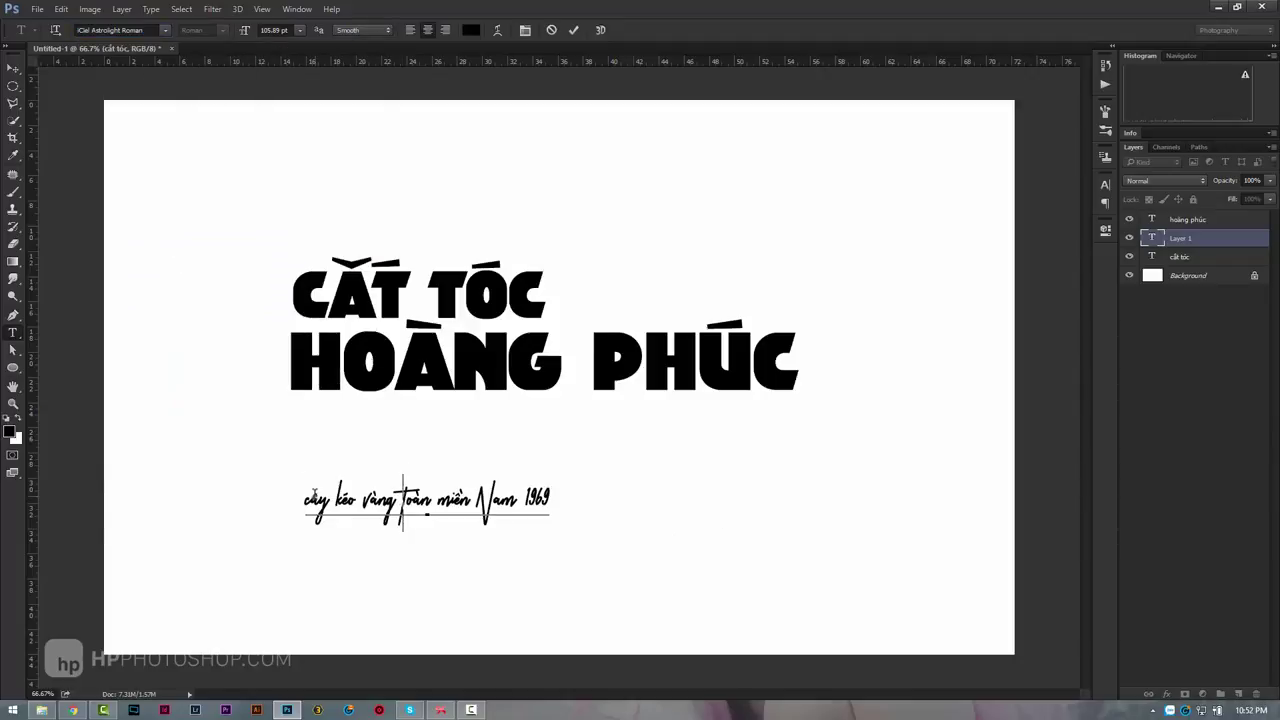
drag(304, 500, 316, 500)
Capitalise the tagline's C, then scale it and align it under HOÀNG PHÚC's right end.
text(C)
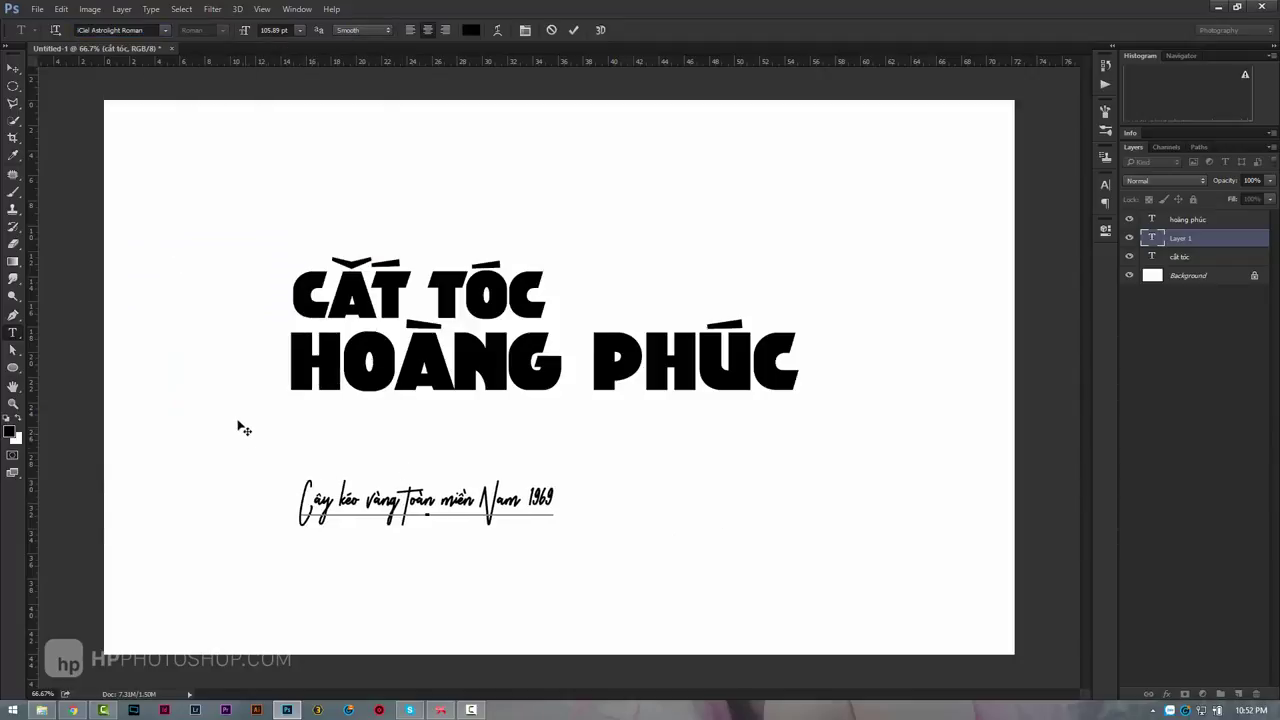
click(13, 67)
mouse_move(582, 500)
mouse_down()
mouse_move(770, 383)
mouse_move(752, 385)
mouse_up()
key(ctrl+t)
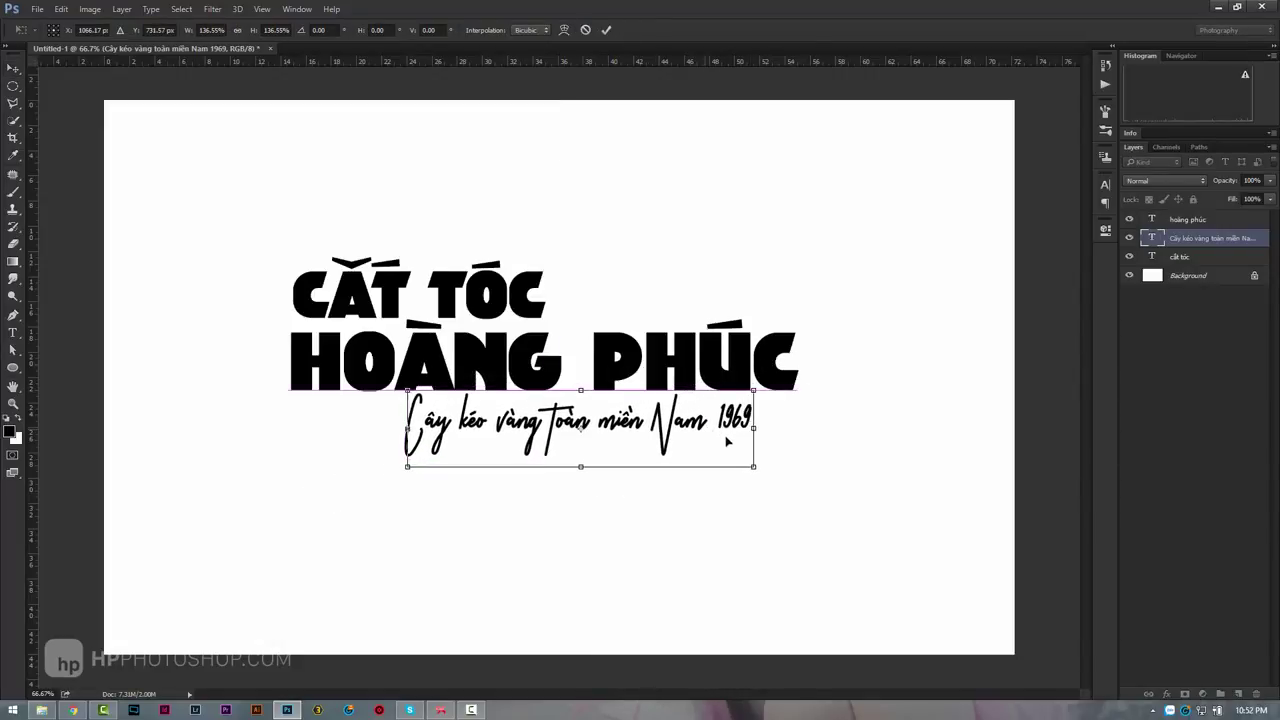
drag(710, 430, 755, 437)
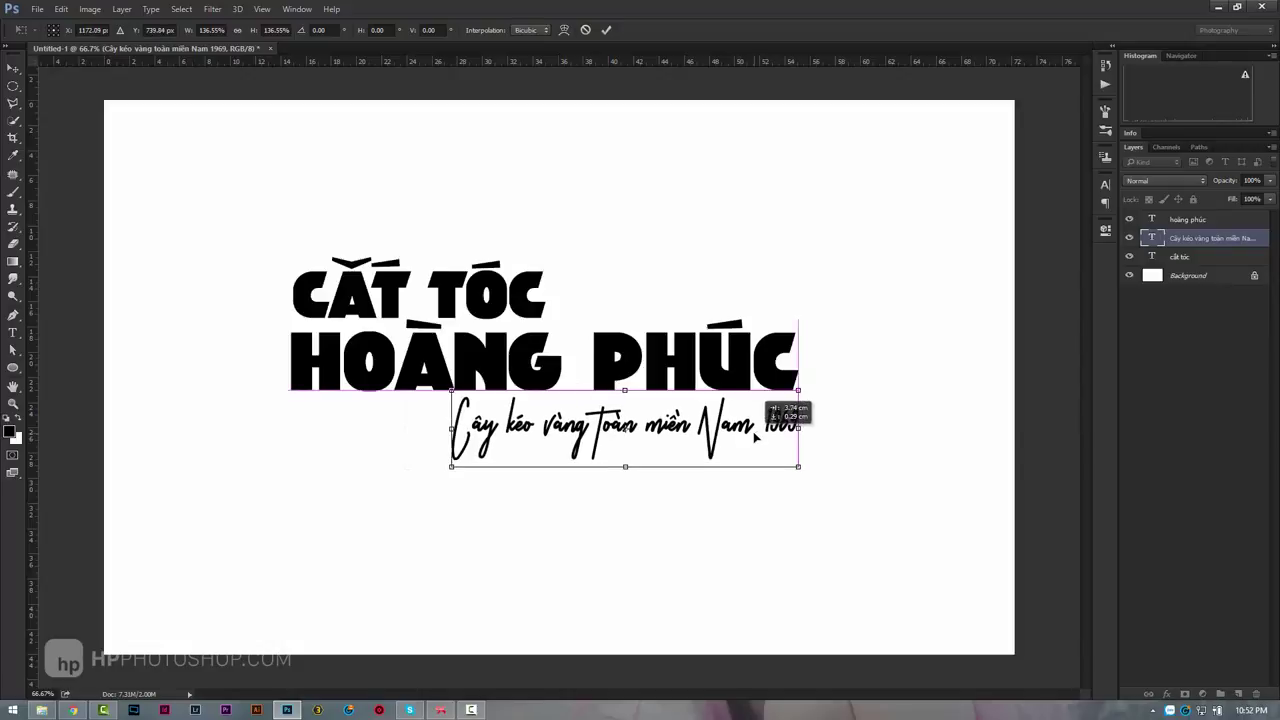
key(Return)
key(z)
alt+click(501, 374)
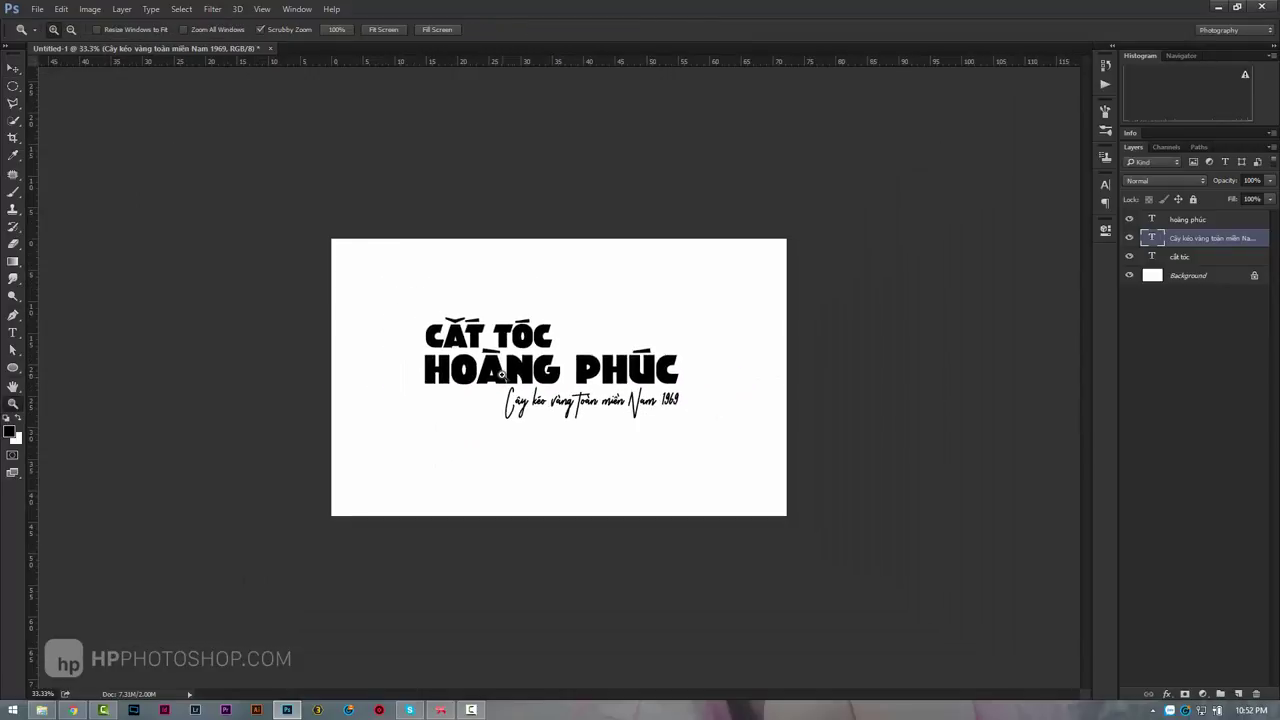
click(501, 374)
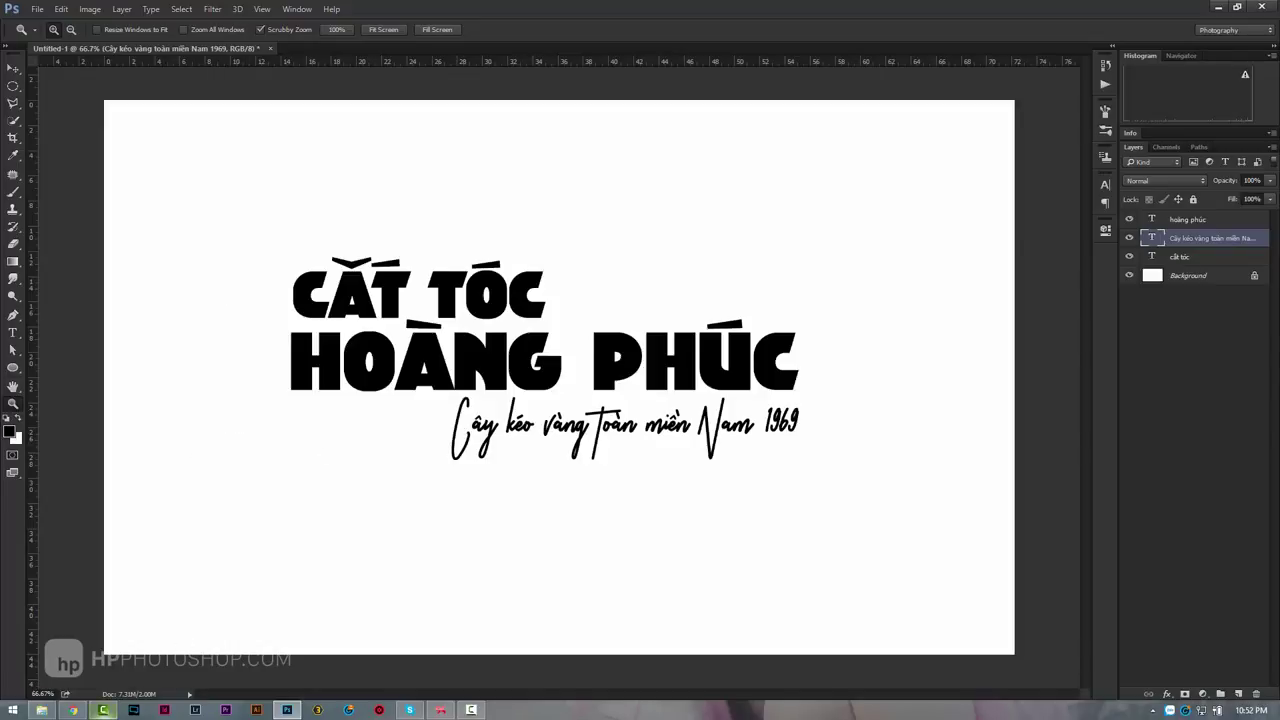
Search Google Images for 'vintage clipart man' in a new Chrome tab.
click(72, 710)
click(150, 10)
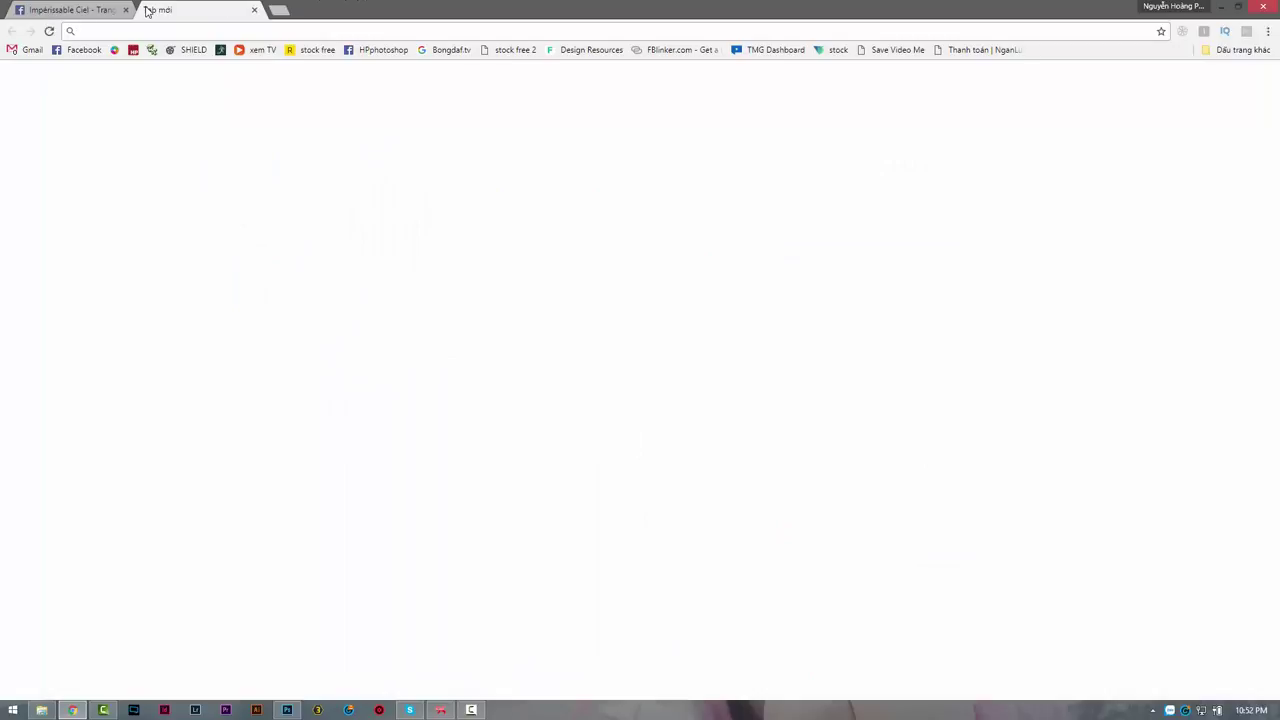
text(image)
key(Return)
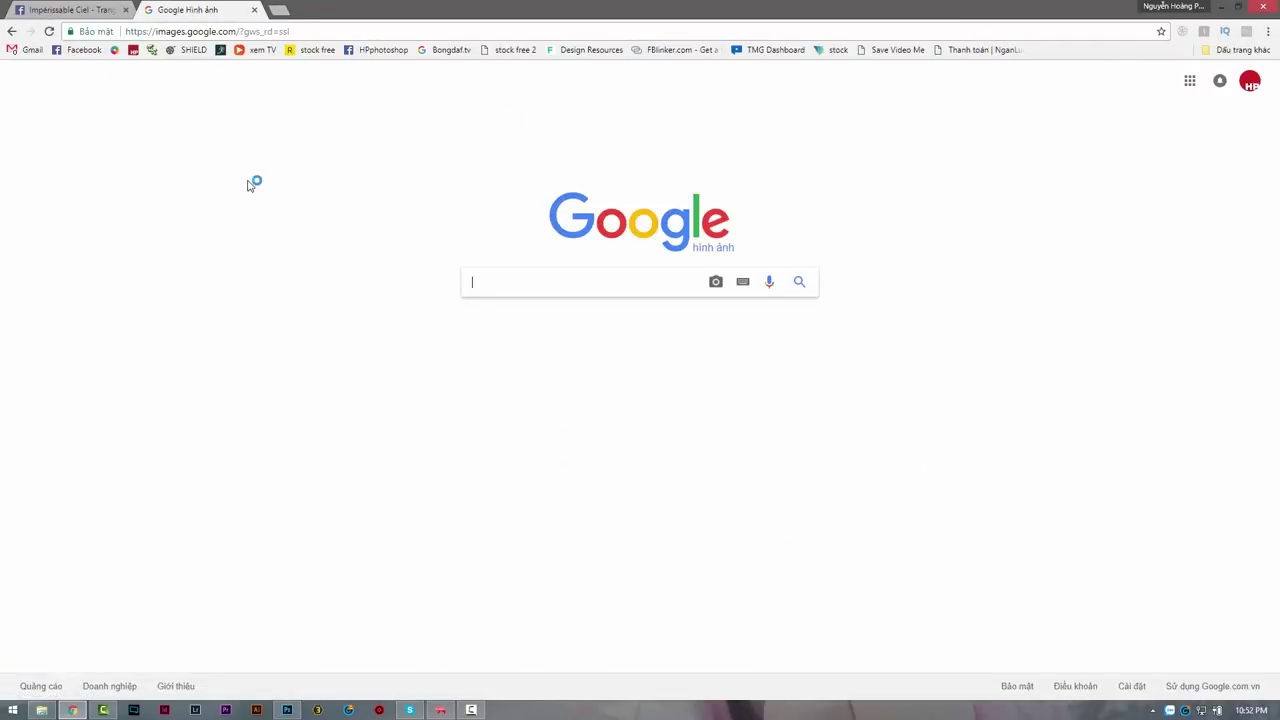
text(vintage)
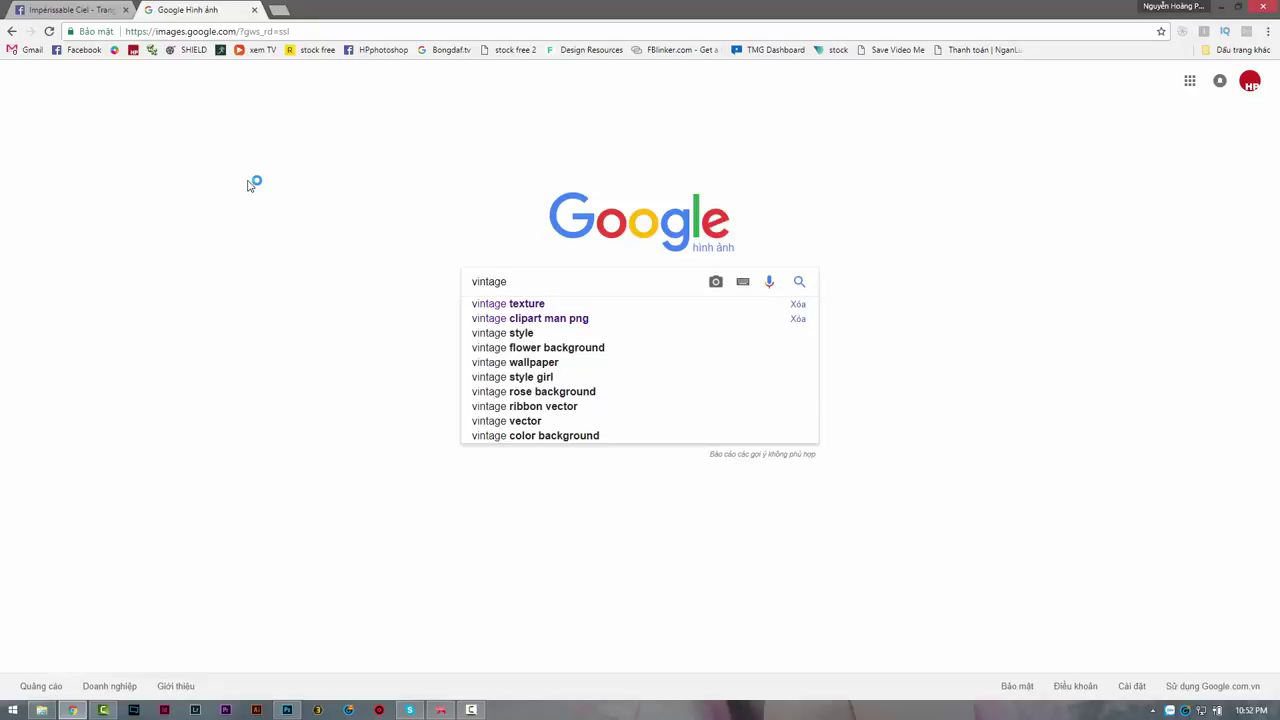
text( clipart p)
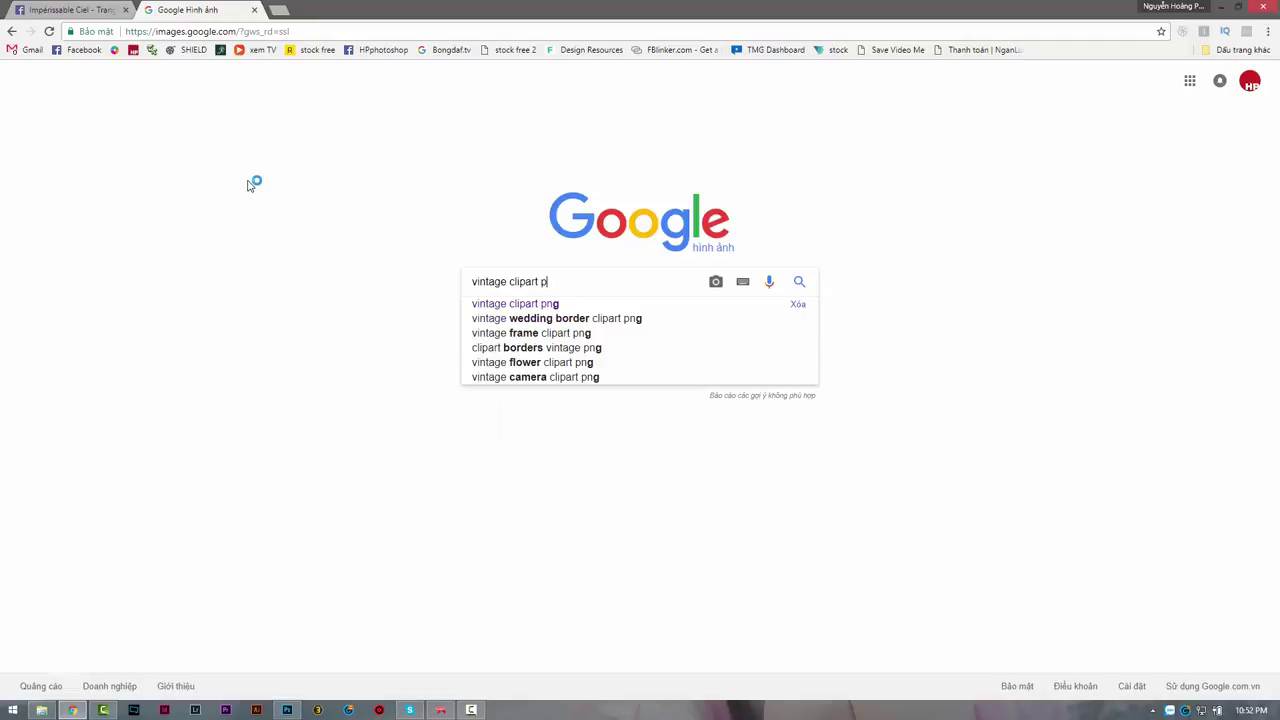
key(BackSpace)
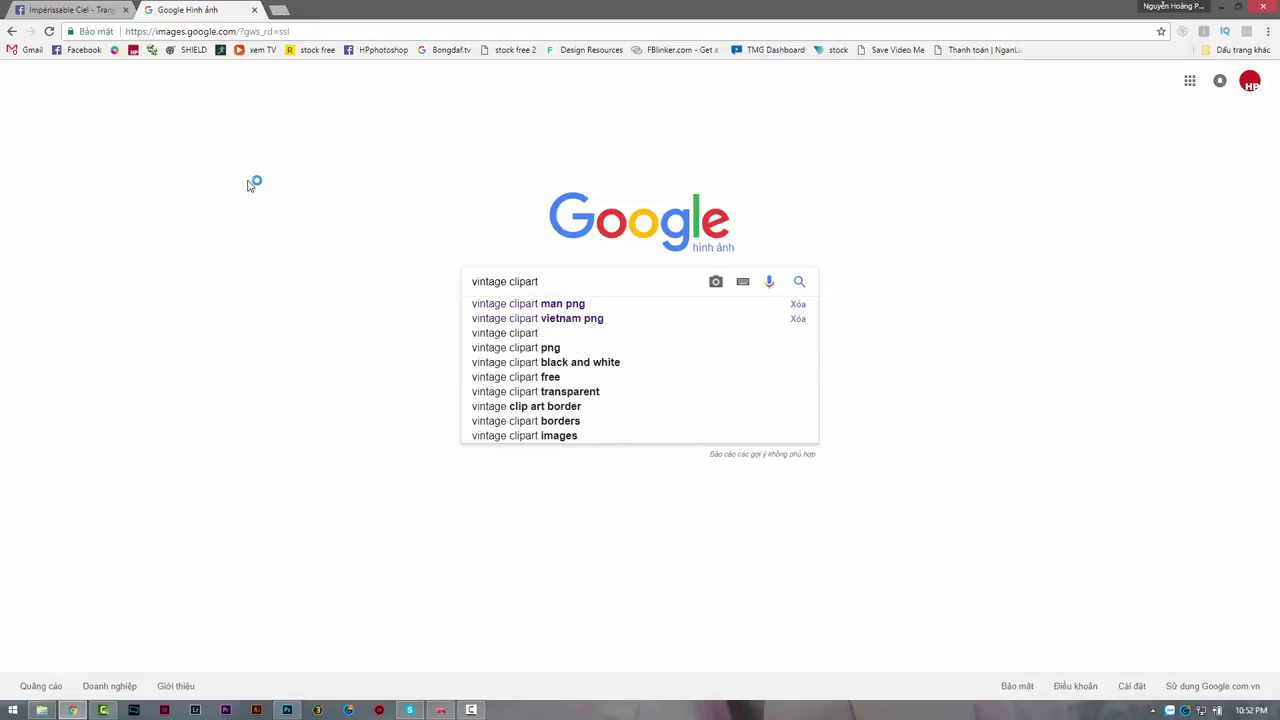
text(man)
key(Return)
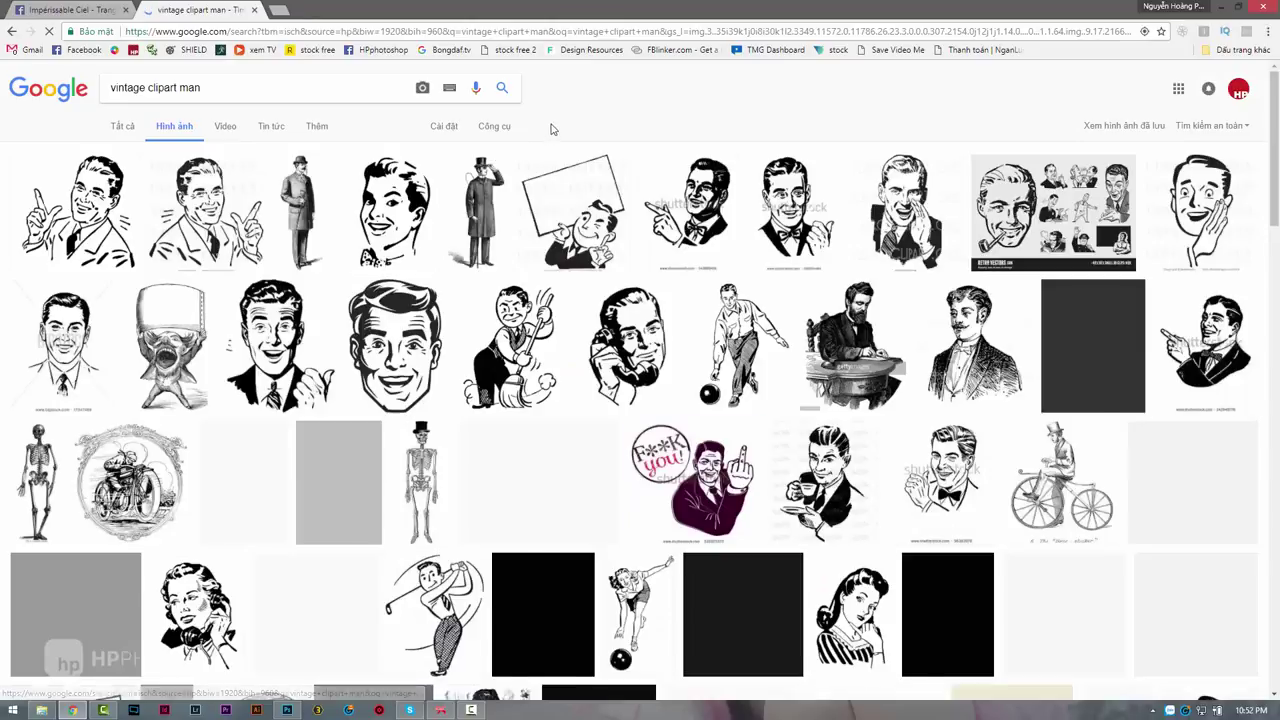
Filter results to images larger than 1024×768 and browse the clipart previews.
click(287, 356)
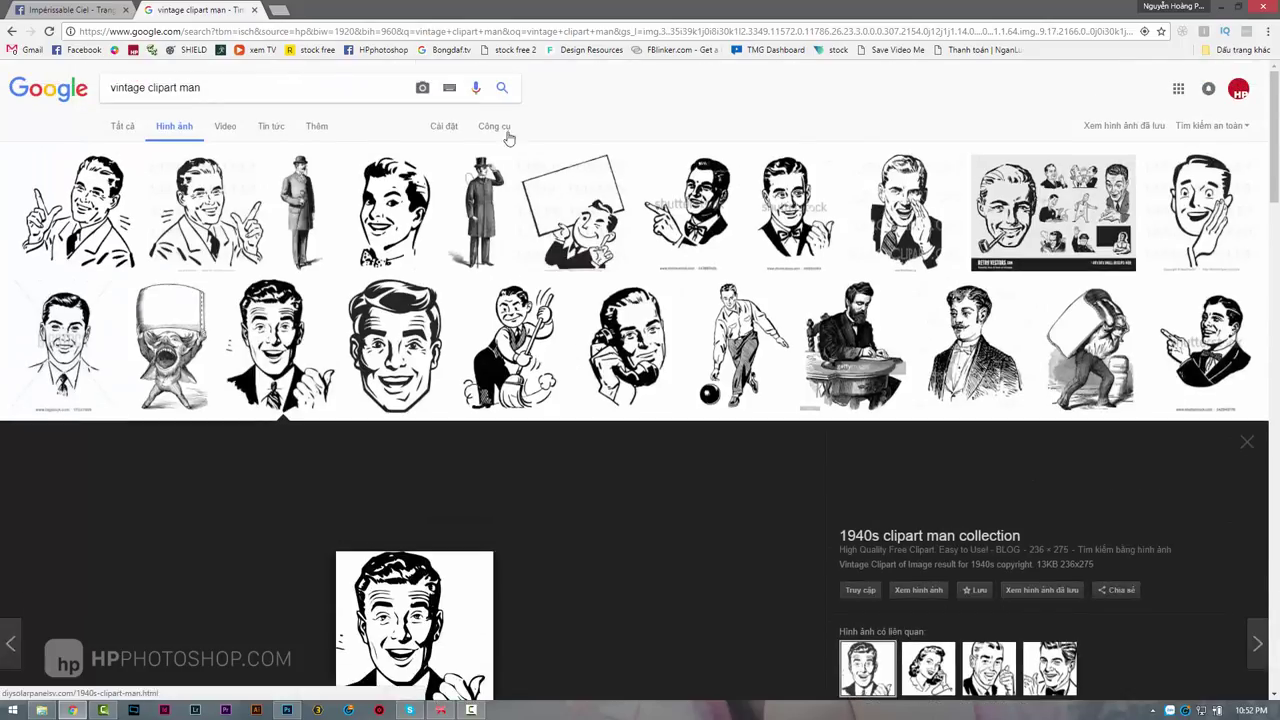
click(497, 127)
click(133, 152)
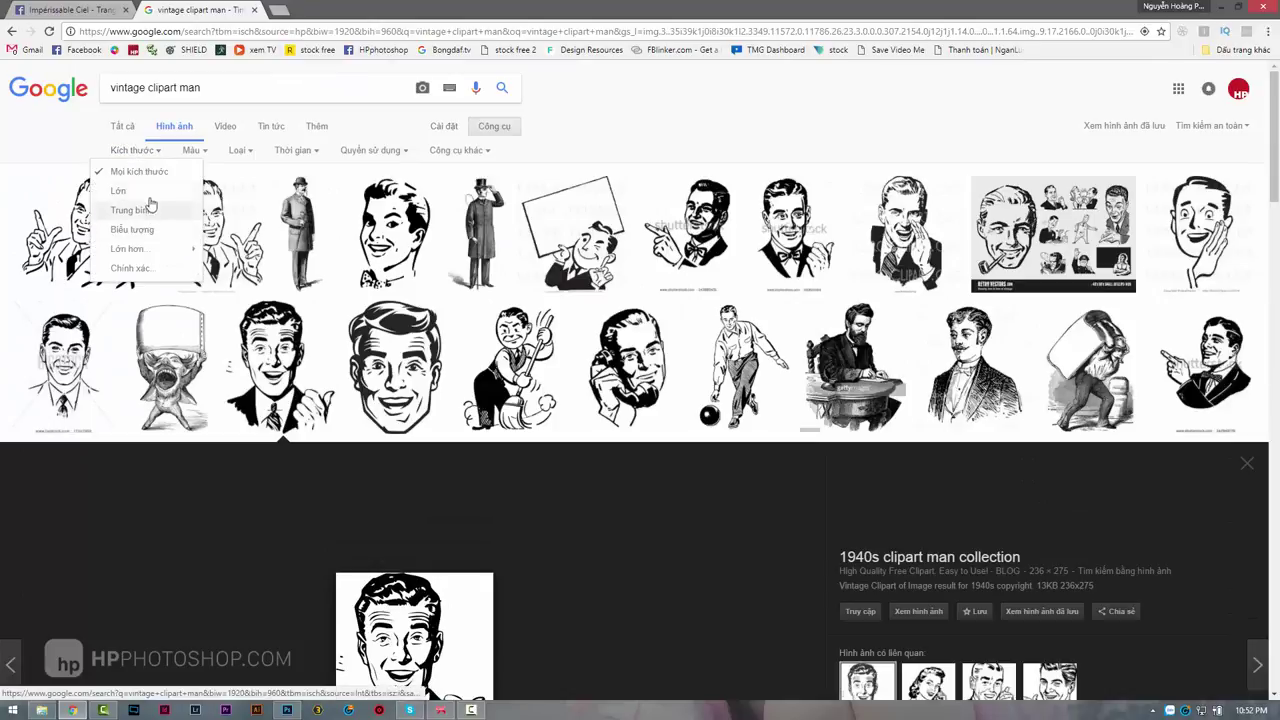
mouse_move(128, 248)
click(250, 256)
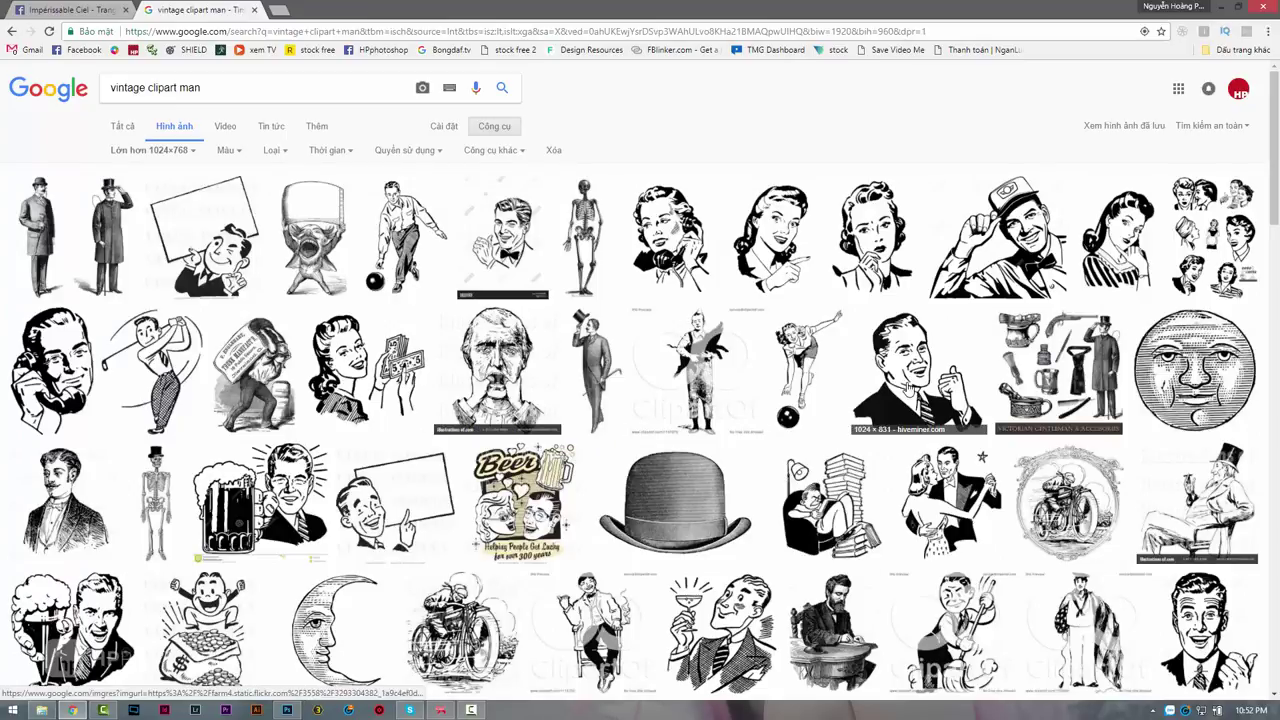
click(915, 370)
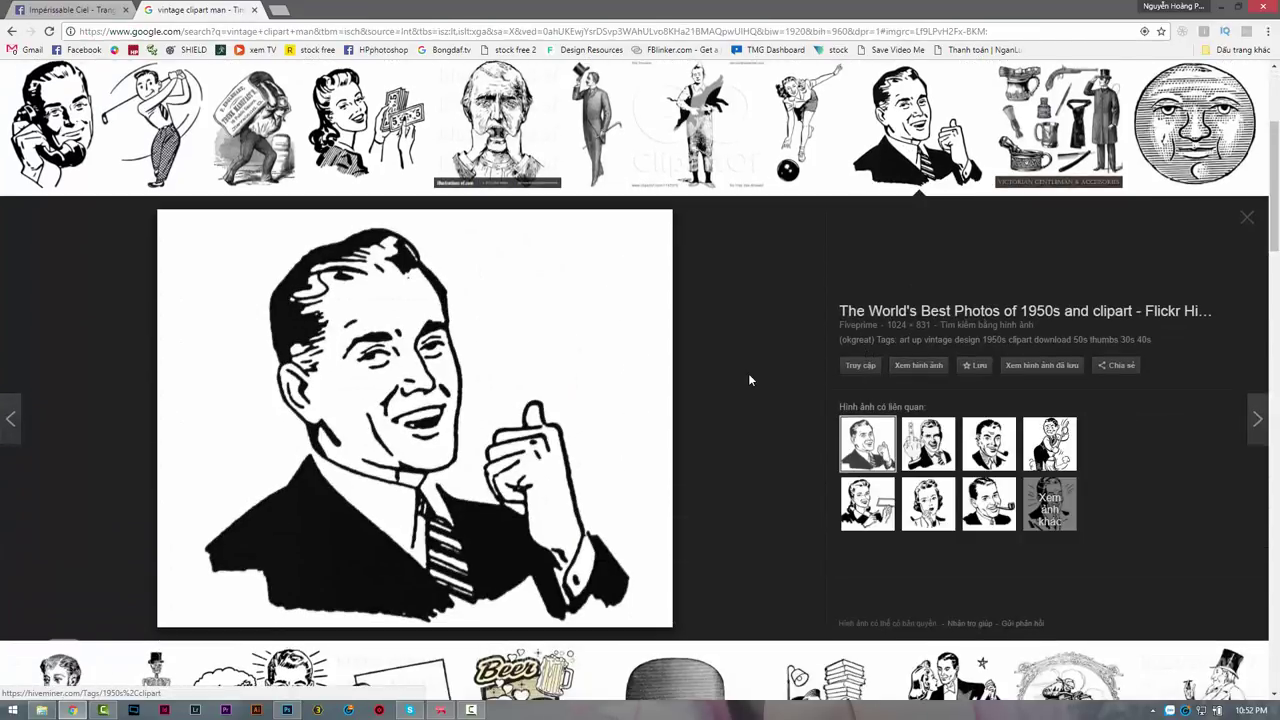
click(912, 452)
click(868, 443)
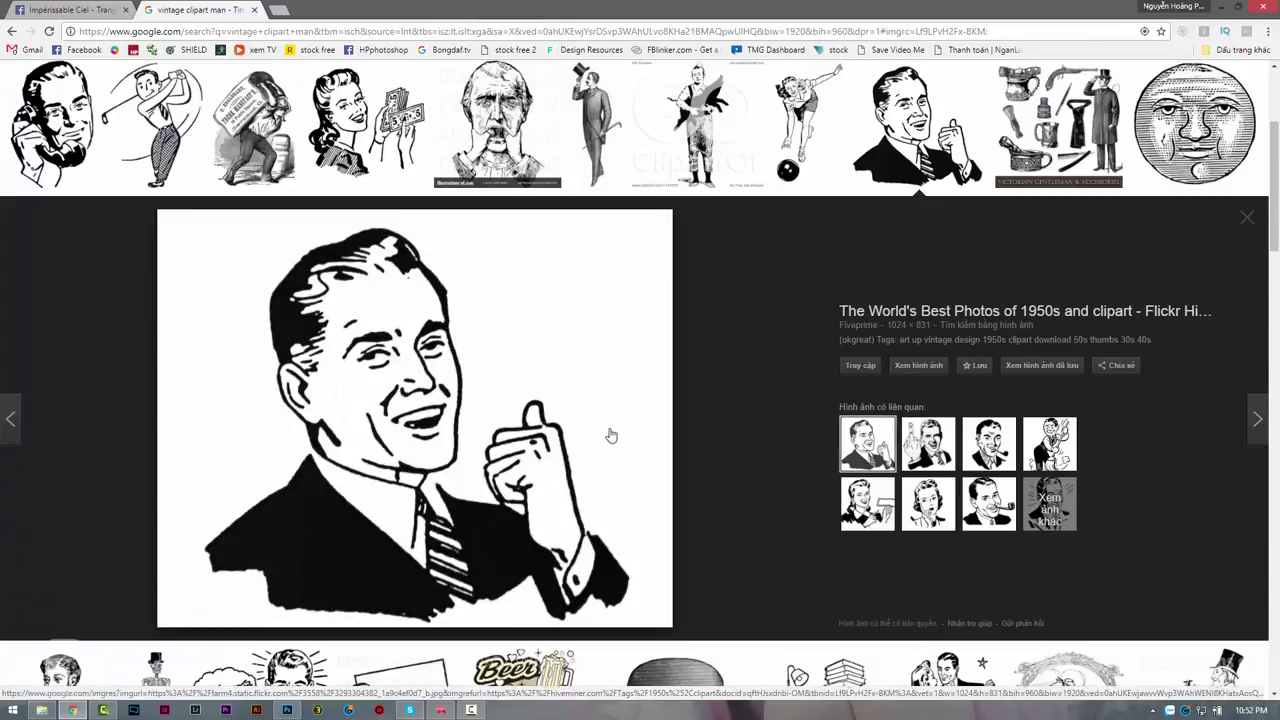
scroll(617, 417, down, 4)
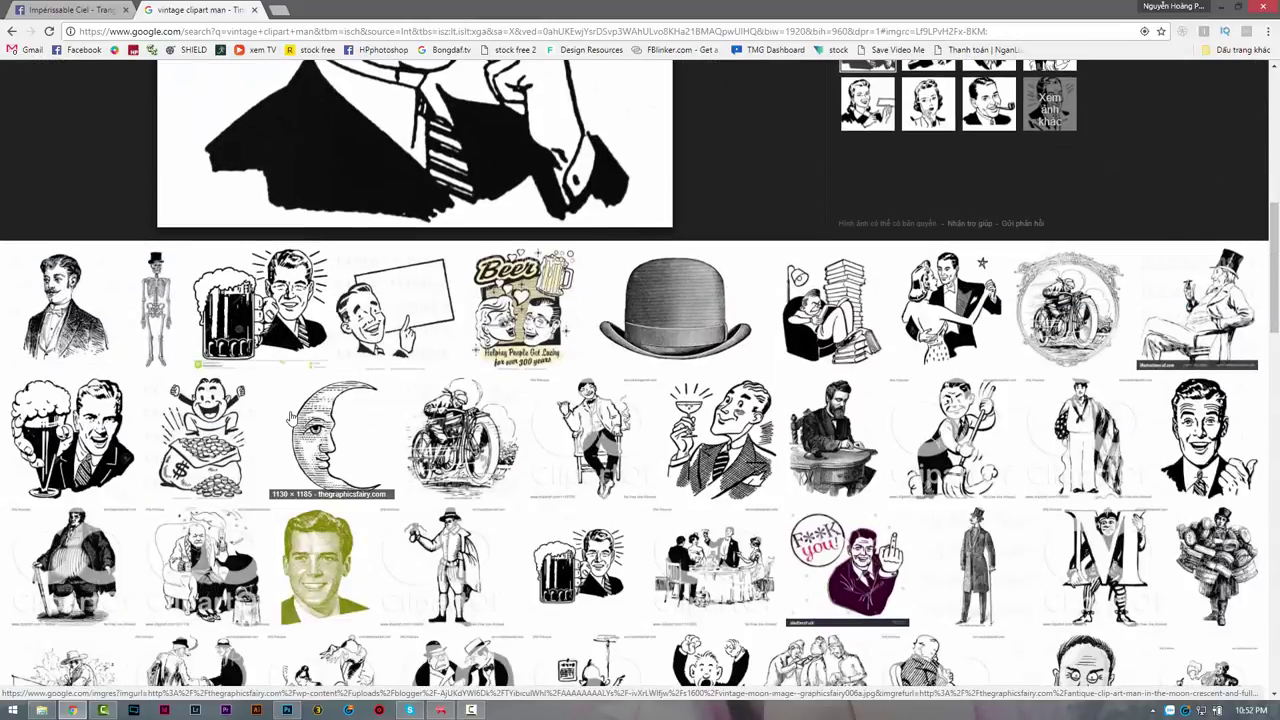
scroll(292, 417, down, 5)
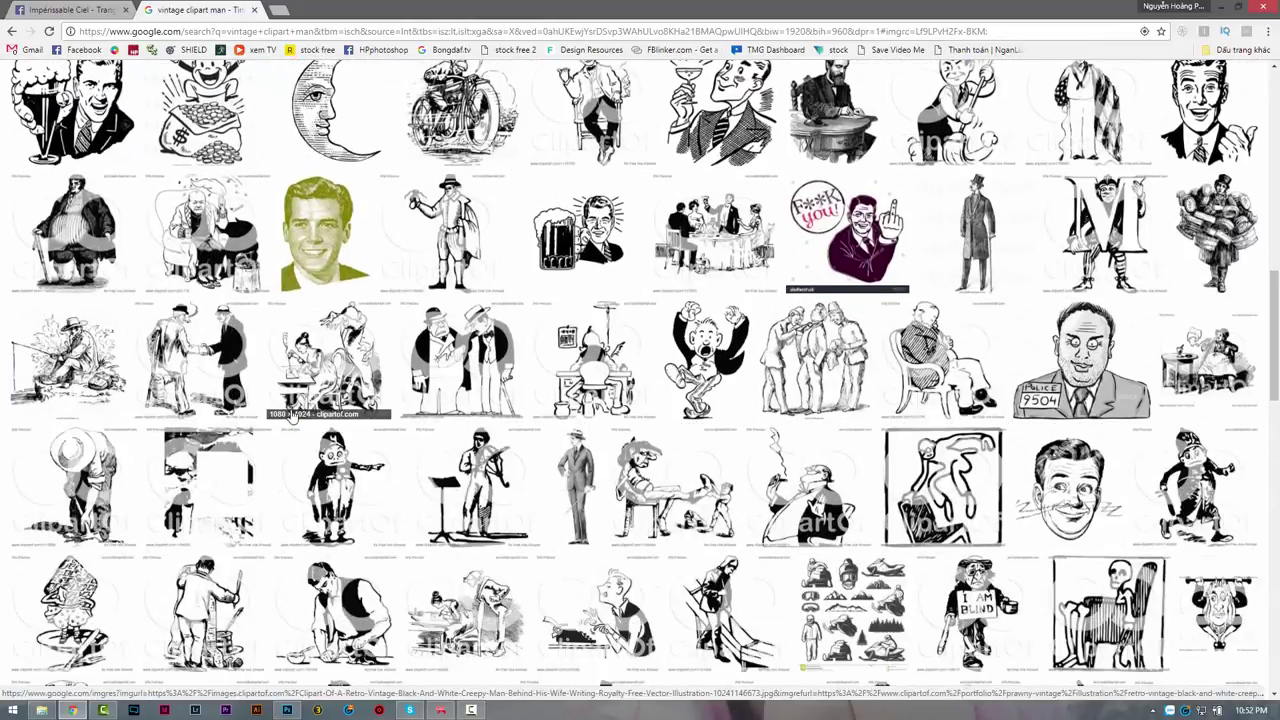
scroll(292, 417, up, 4)
scroll(292, 417, down, 2)
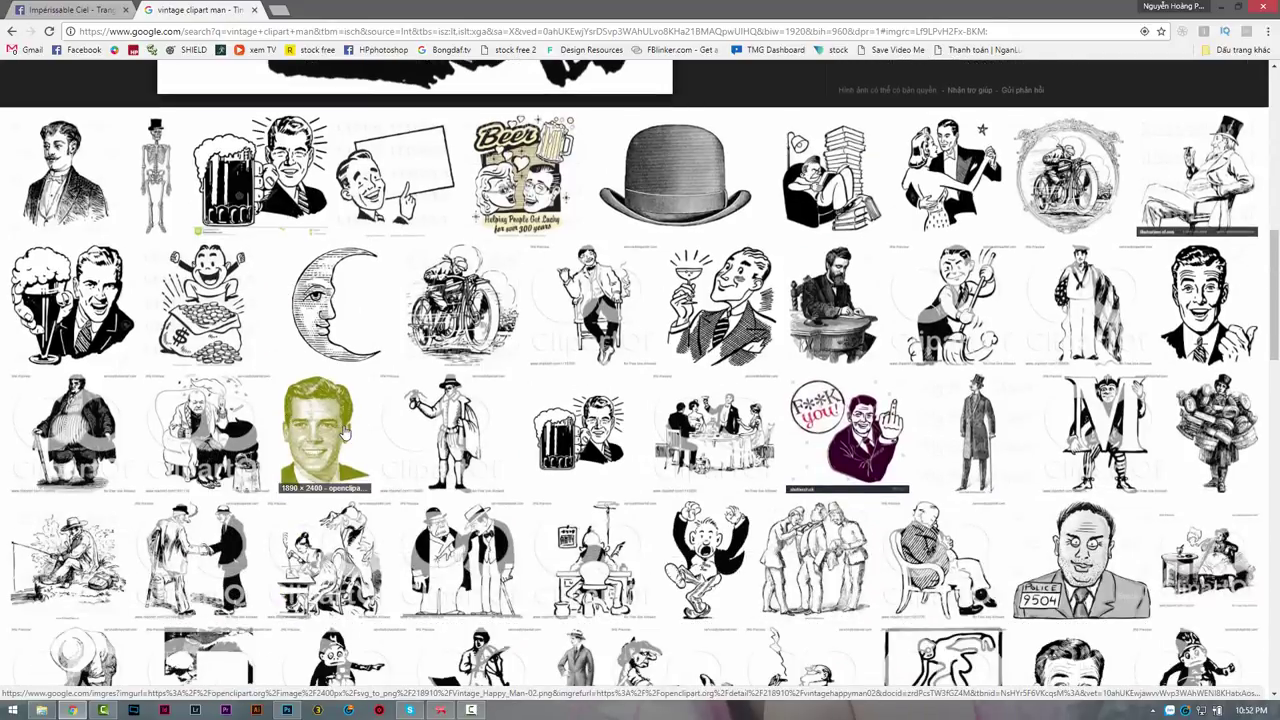
Open the green Vintage Happy Man portrait and save it as Vintage_Happy_Man-02.png.
click(320, 455)
click(918, 365)
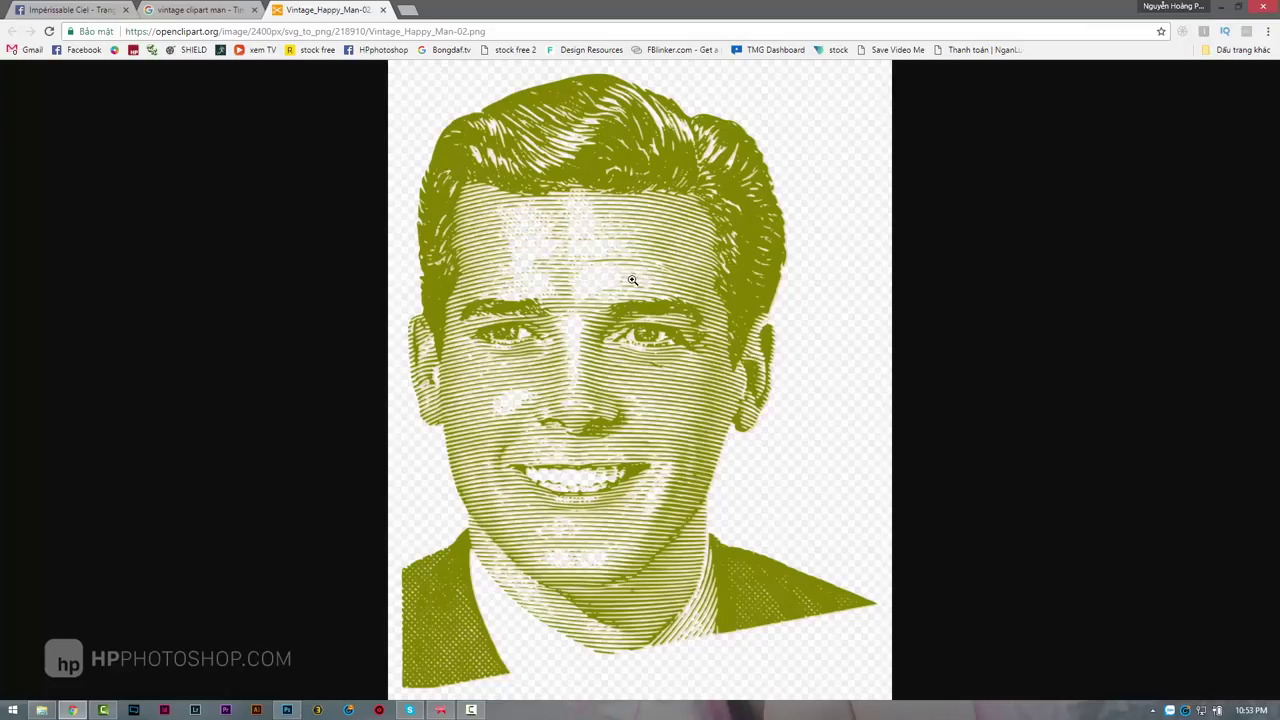
right_click(632, 280)
click(665, 306)
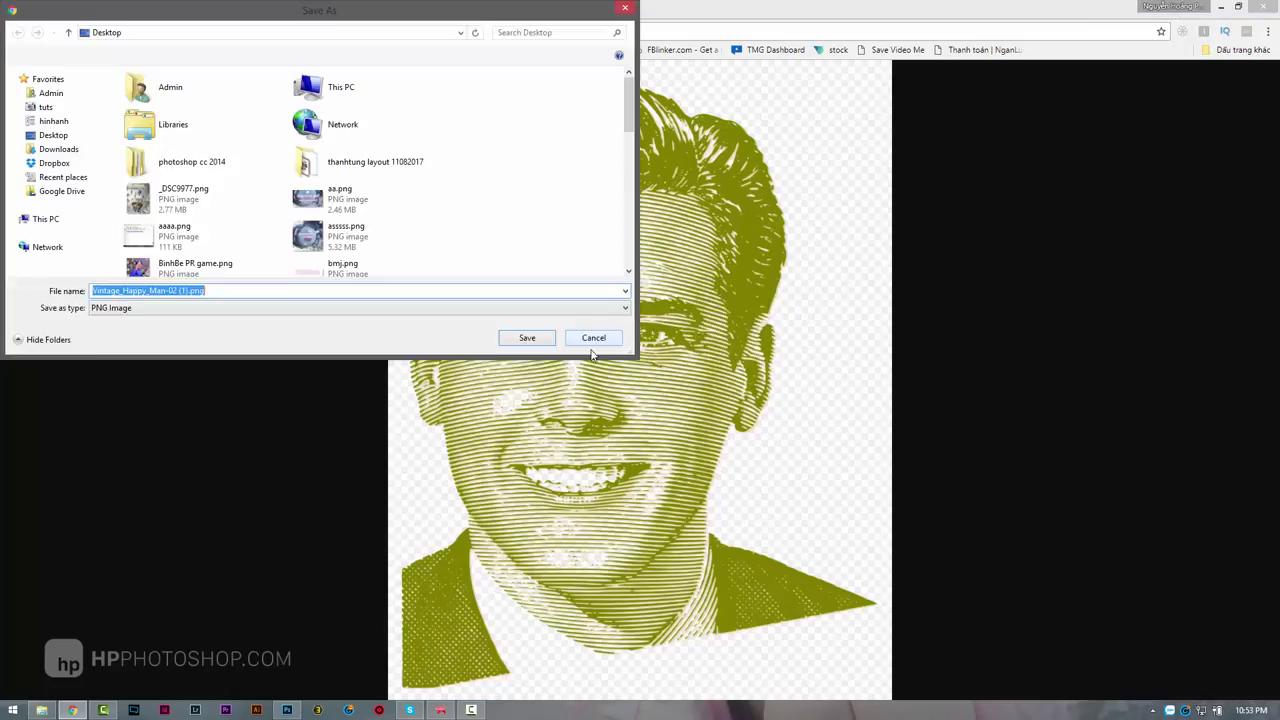
click(527, 338)
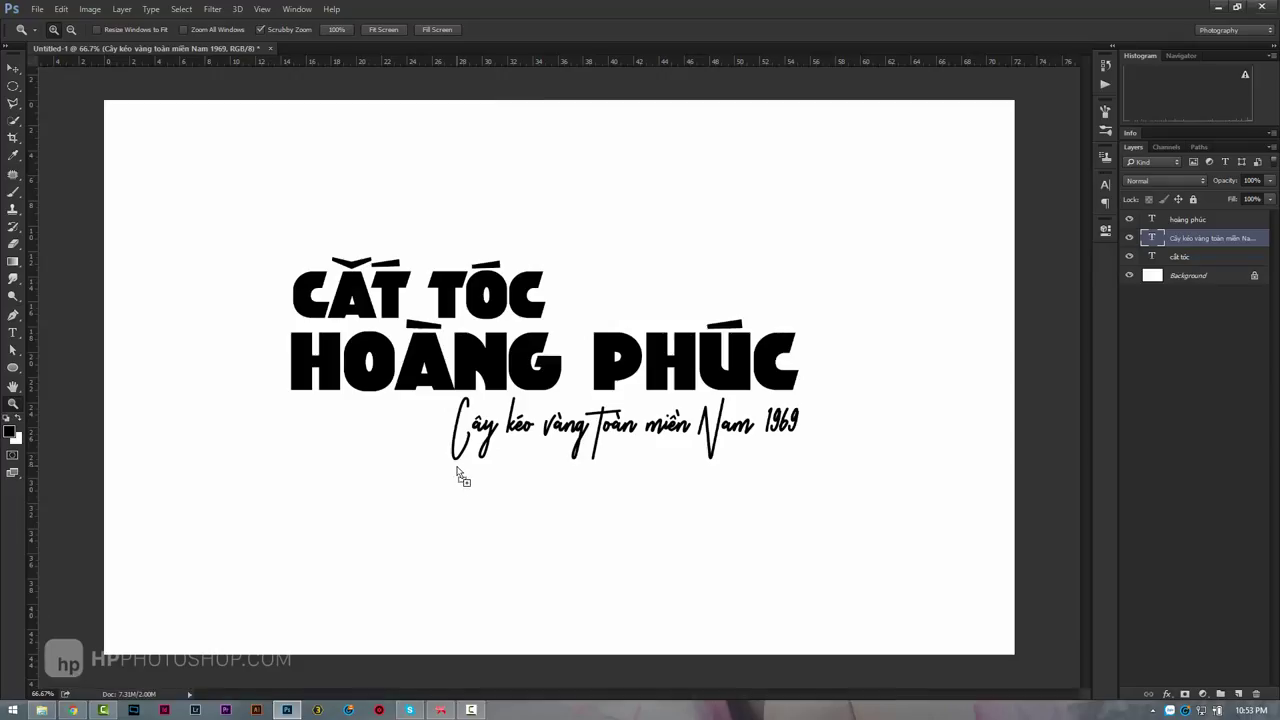
Place the downloaded portrait, shrink it to about half size, and move it left of the title.
drag(276, 707, 588, 485)
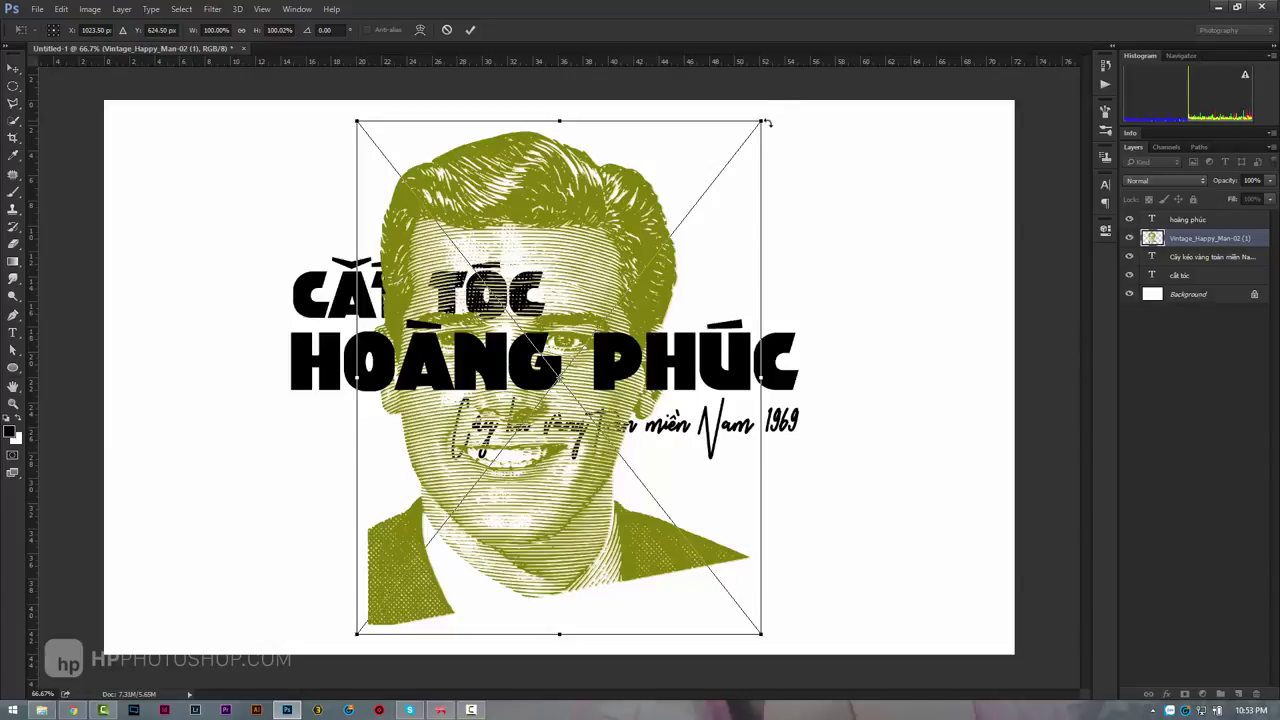
drag(753, 122, 543, 399)
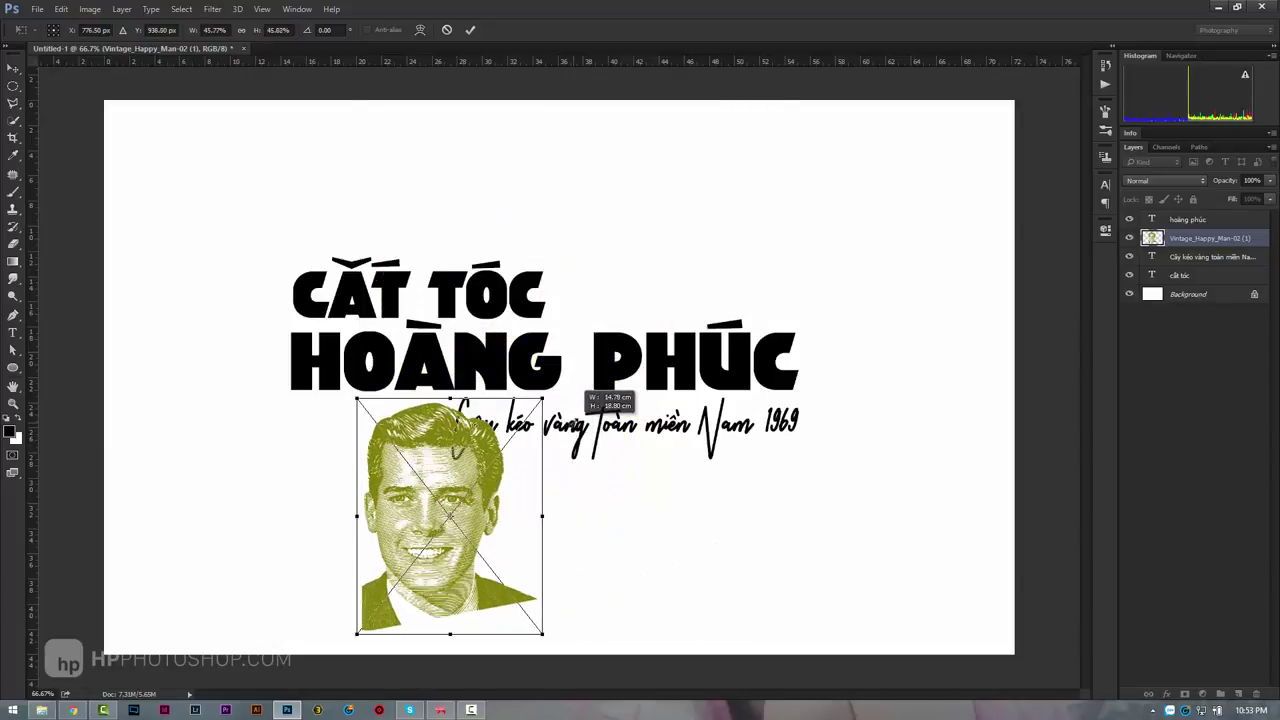
key(Return)
key(v)
mouse_move(516, 534)
mouse_down()
mouse_move(271, 353)
mouse_move(274, 368)
mouse_up()
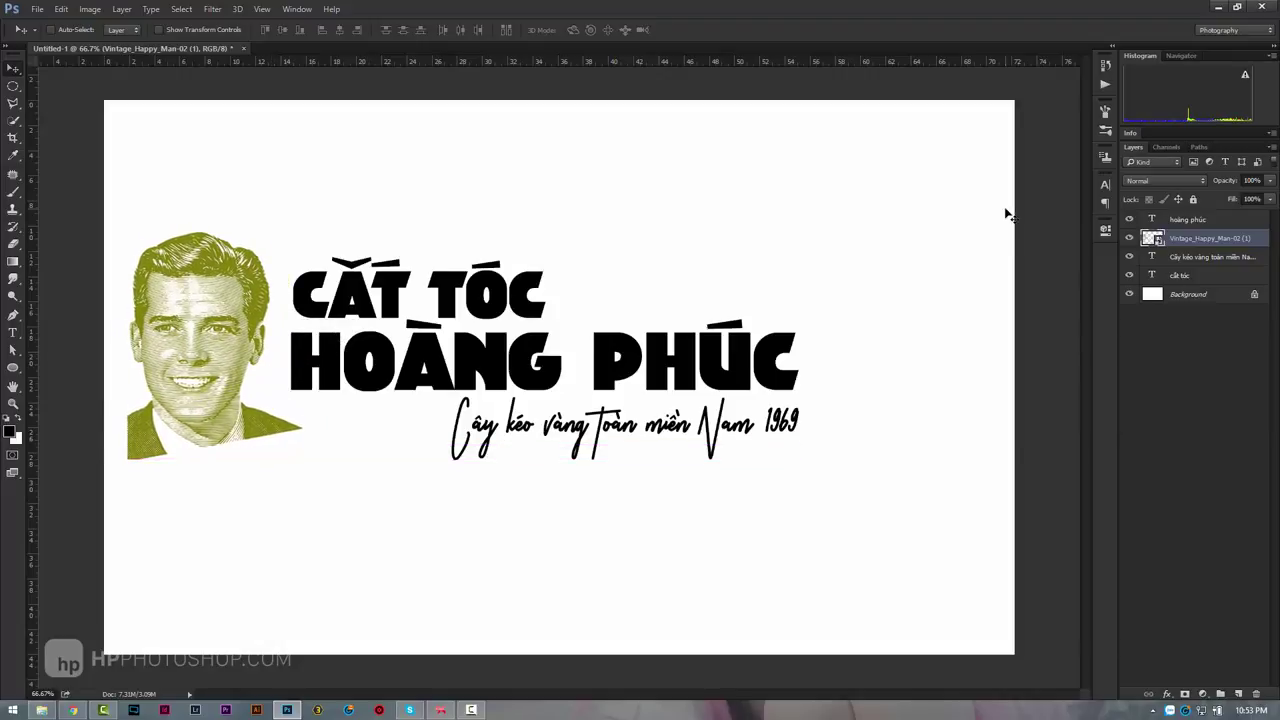
Move the portrait layer to the top and shift portrait and title down-right together.
double_click(1201, 237)
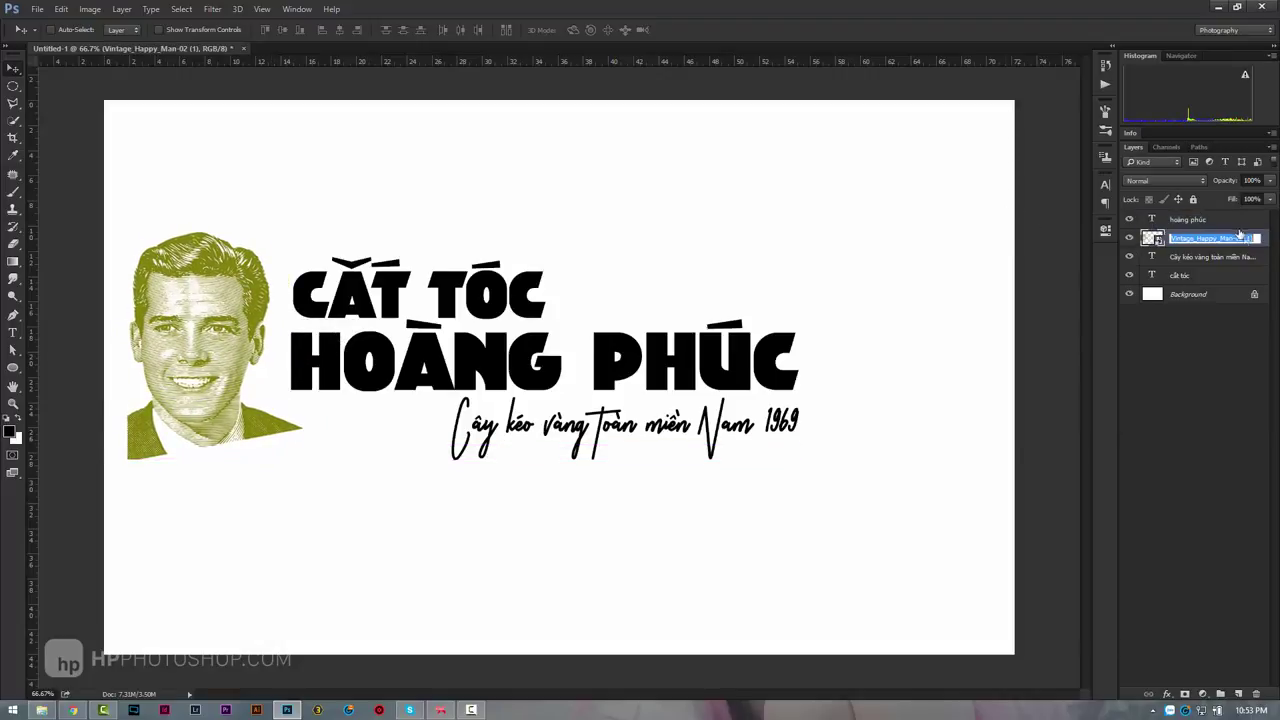
key(Return)
drag(1215, 241, 1218, 212)
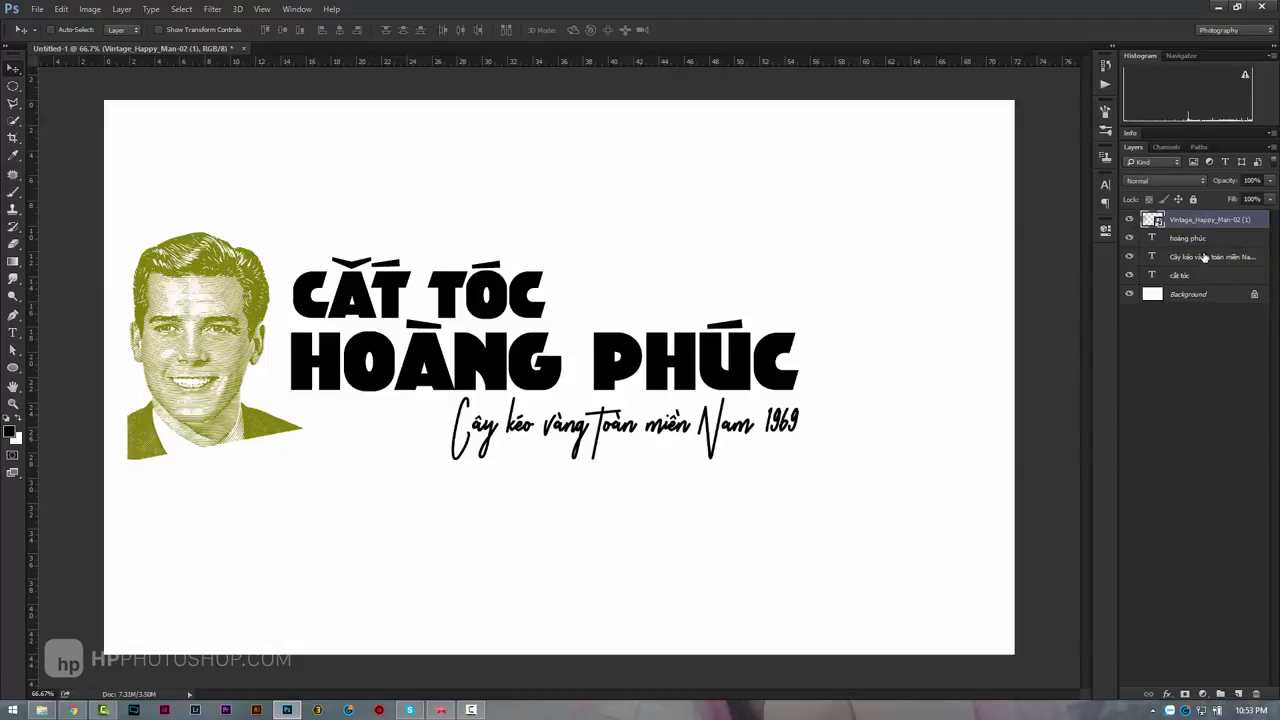
shift+click(1168, 276)
drag(576, 339, 654, 378)
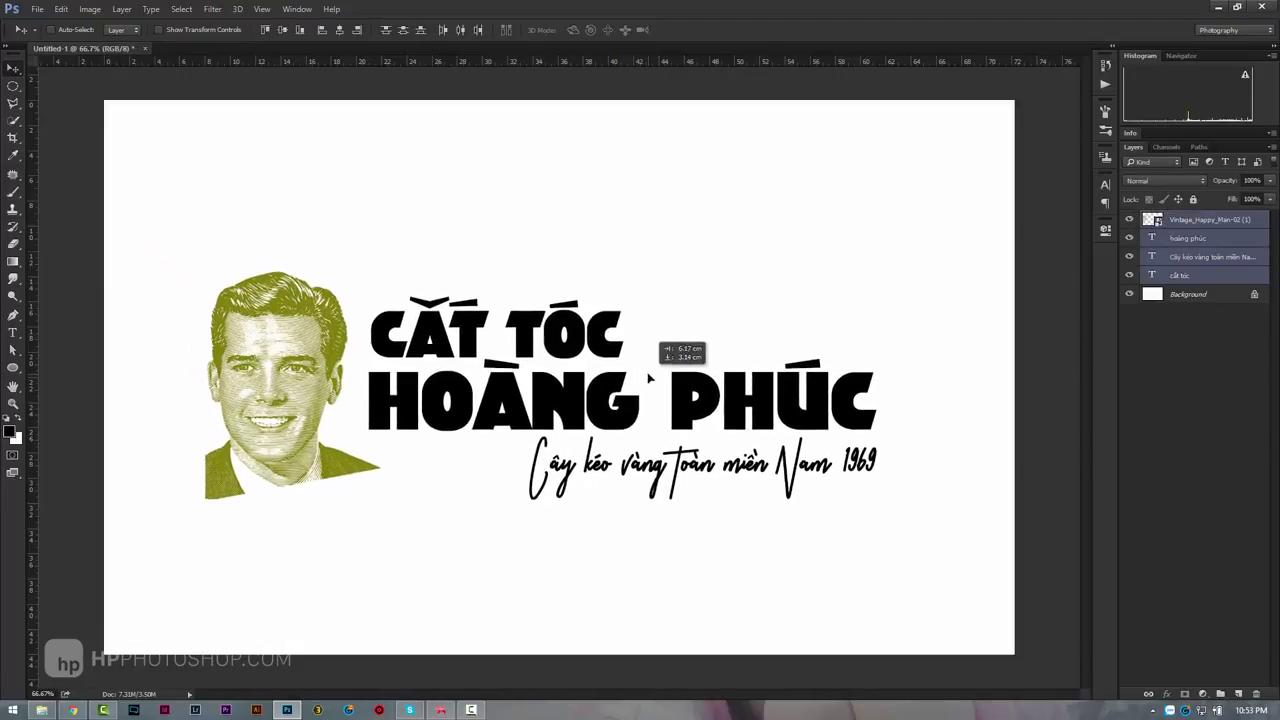
click(1220, 240)
Rotate the three title text lines together by about -2.7° so they rise to the right.
shift+click(1215, 278)
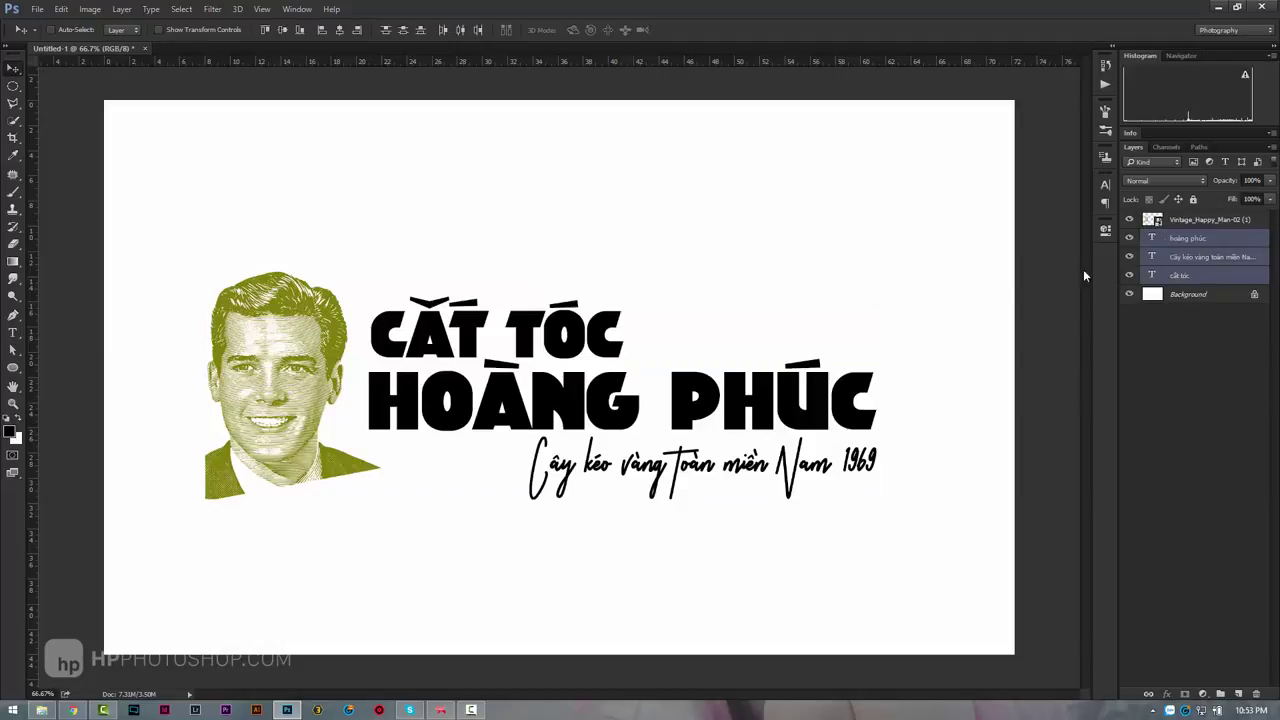
key(ctrl+t)
drag(914, 280, 919, 267)
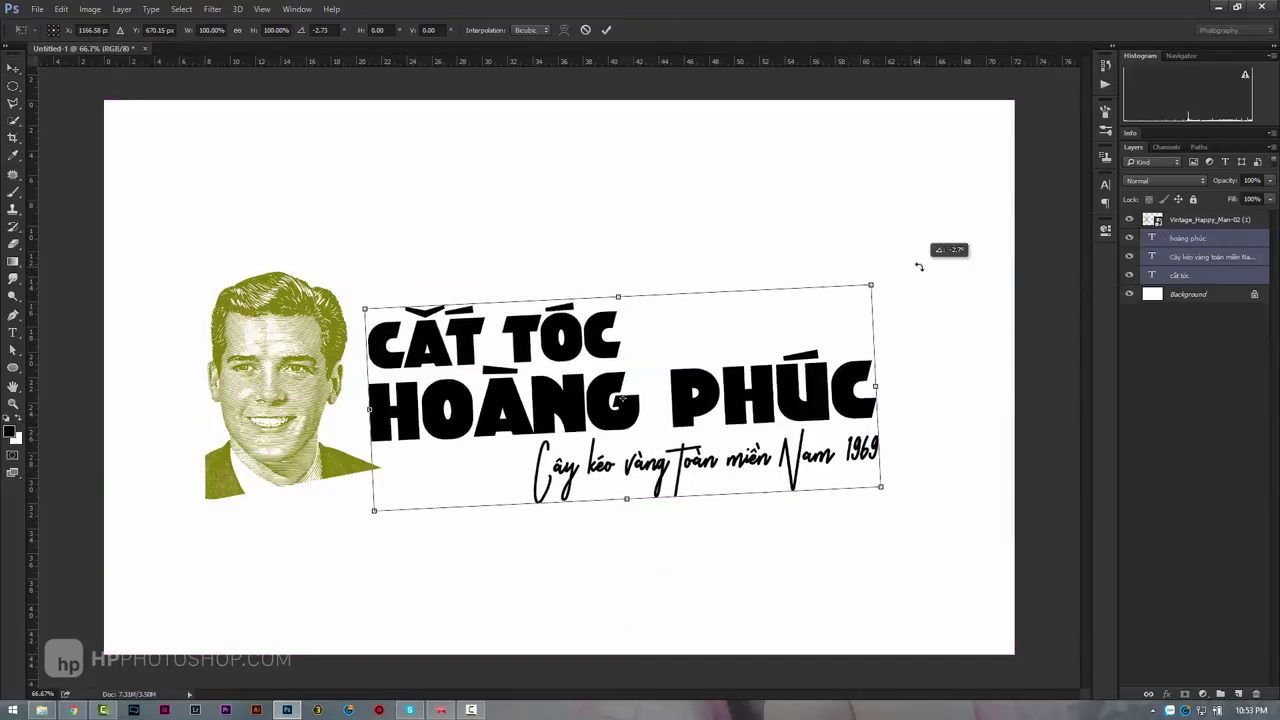
key(Return)
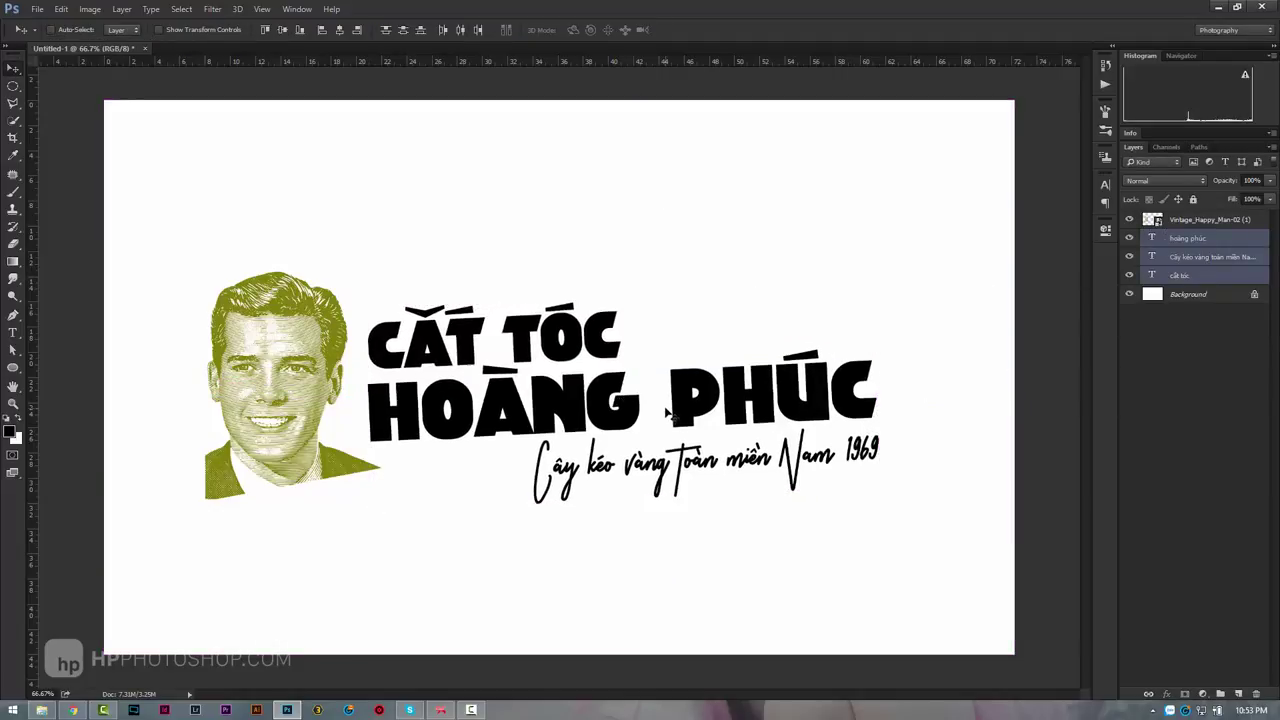
key(z)
drag(667, 412, 510, 340)
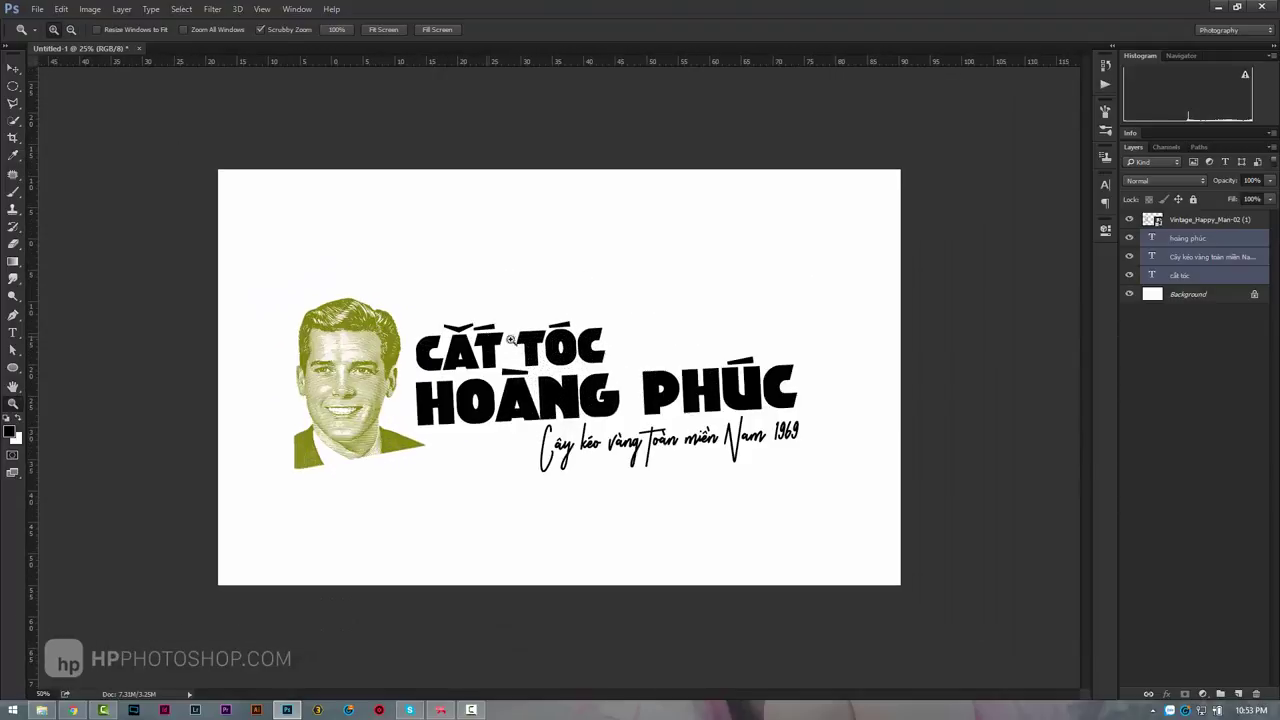
Move the portrait layer slightly lower on the banner.
ctrl+click(246, 343)
key(v)
drag(300, 396, 294, 414)
key(z)
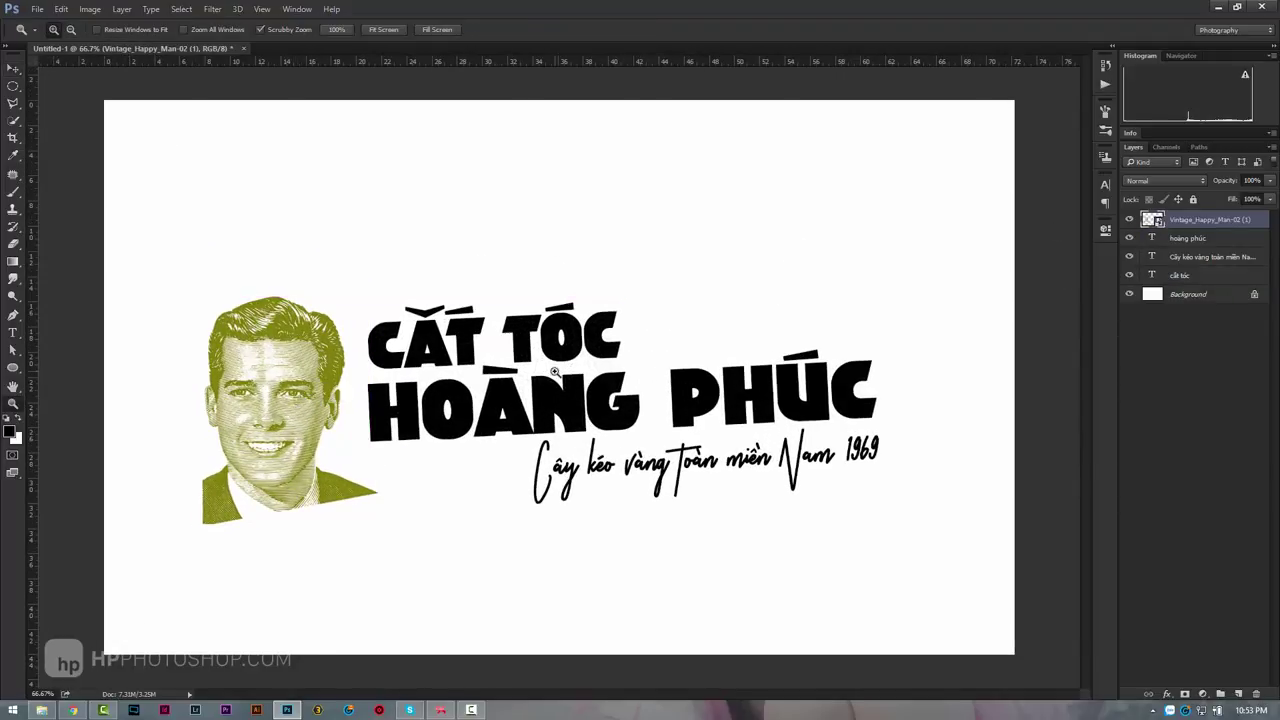
drag(560, 330, 466, 326)
Pull all four crop edges in around the portrait, title and tagline, and commit the crop.
click(466, 326)
key(c)
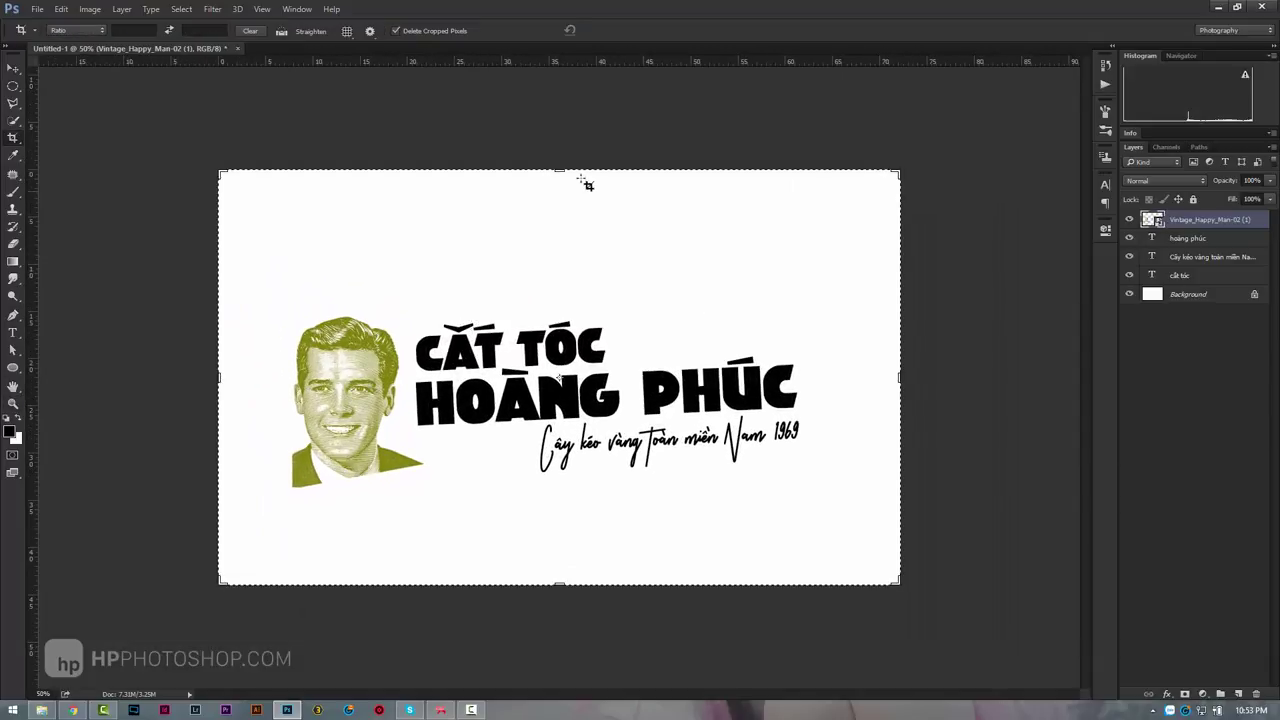
drag(560, 168, 556, 228)
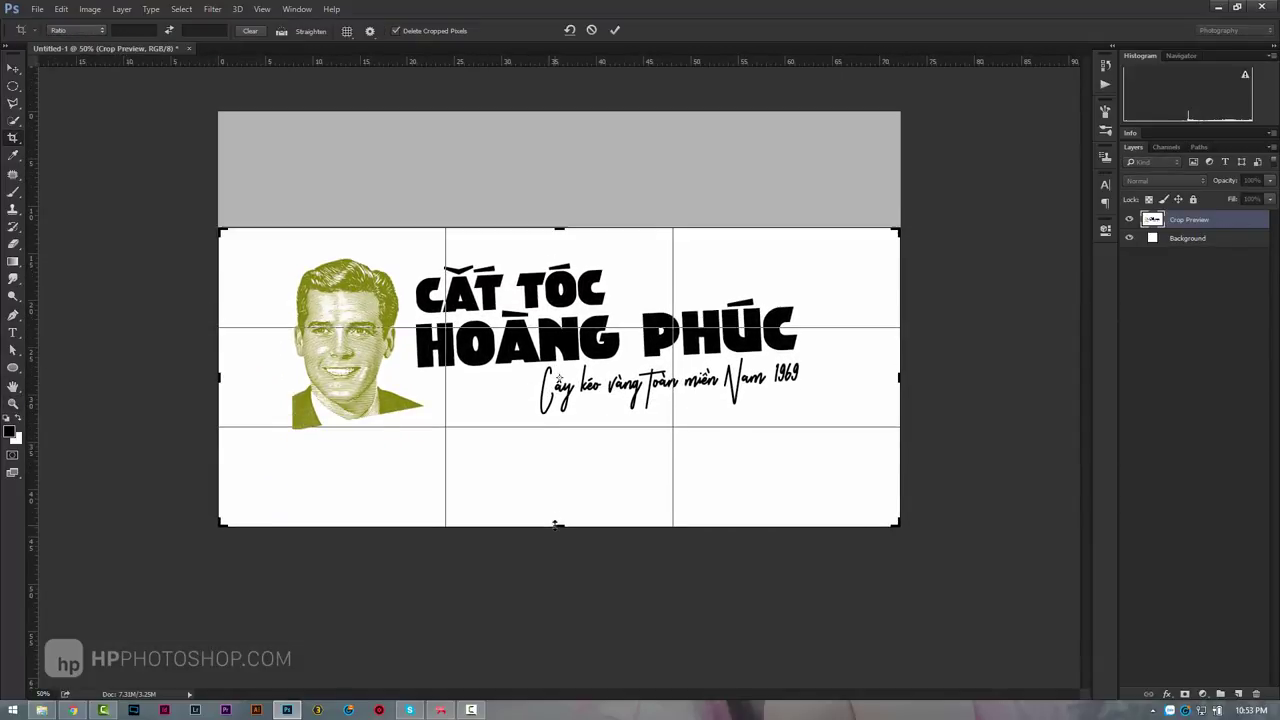
drag(559, 527, 605, 463)
drag(899, 377, 878, 377)
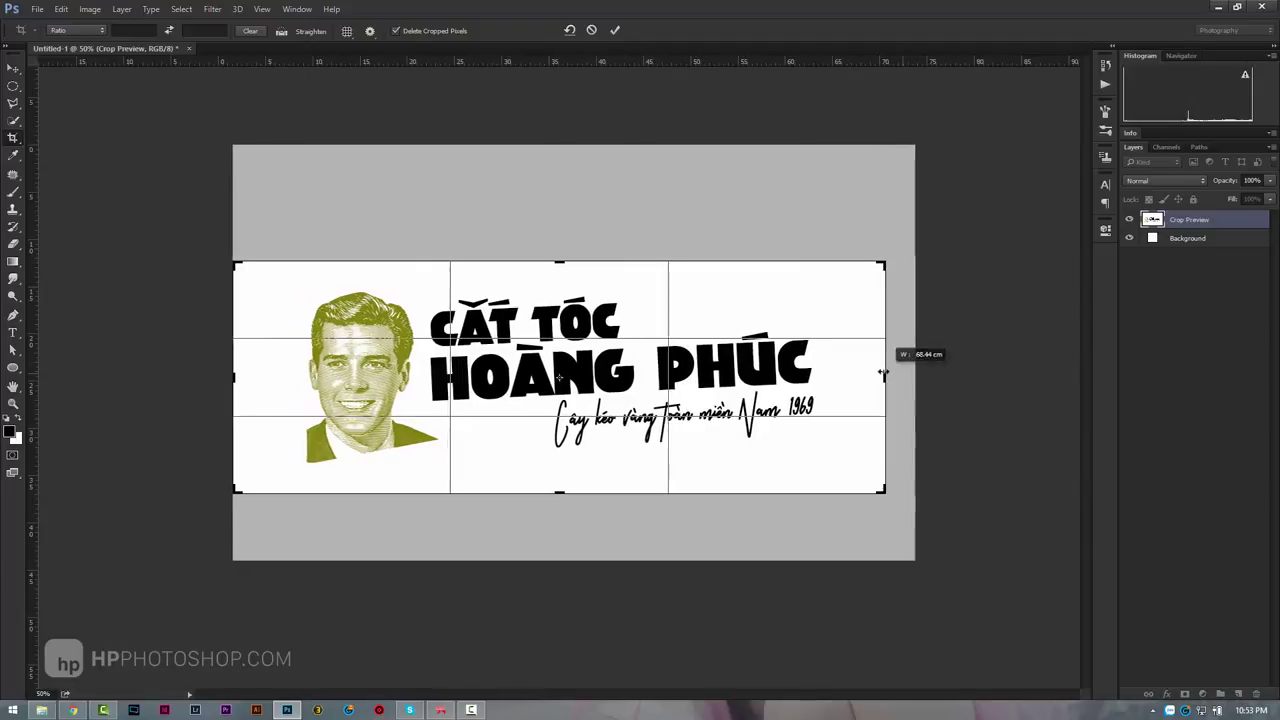
drag(240, 376, 270, 378)
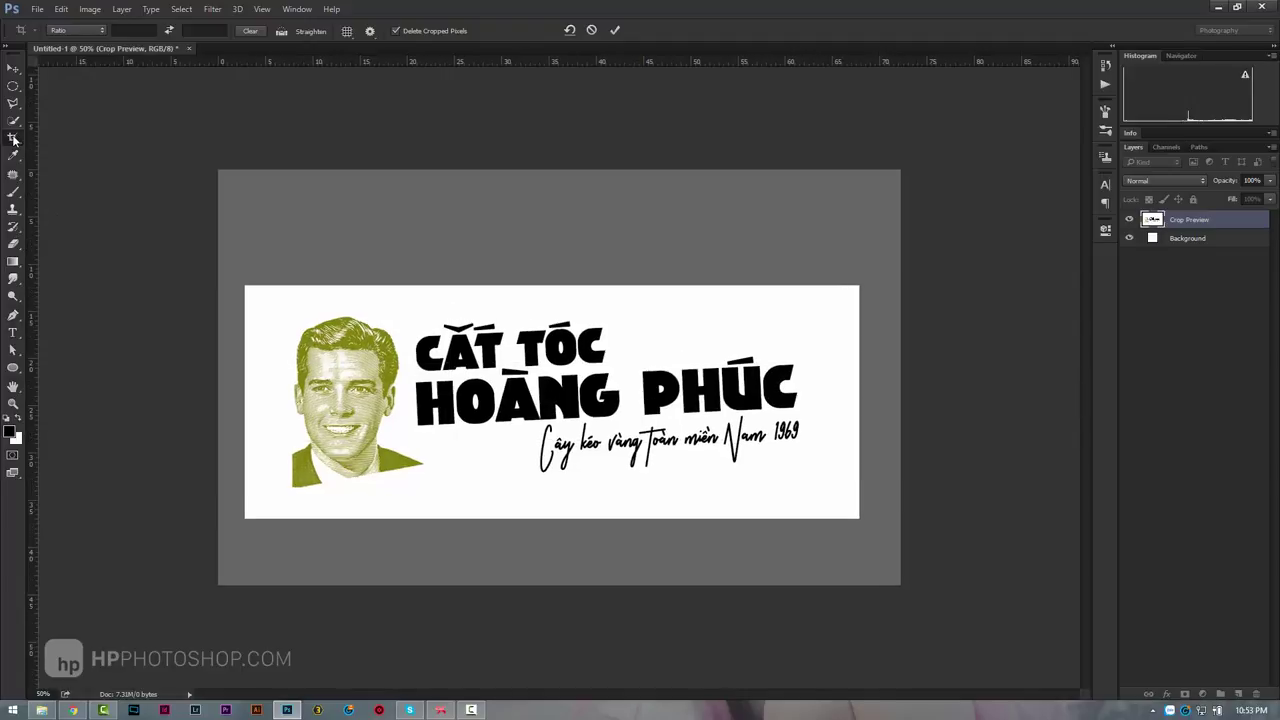
key(Return)
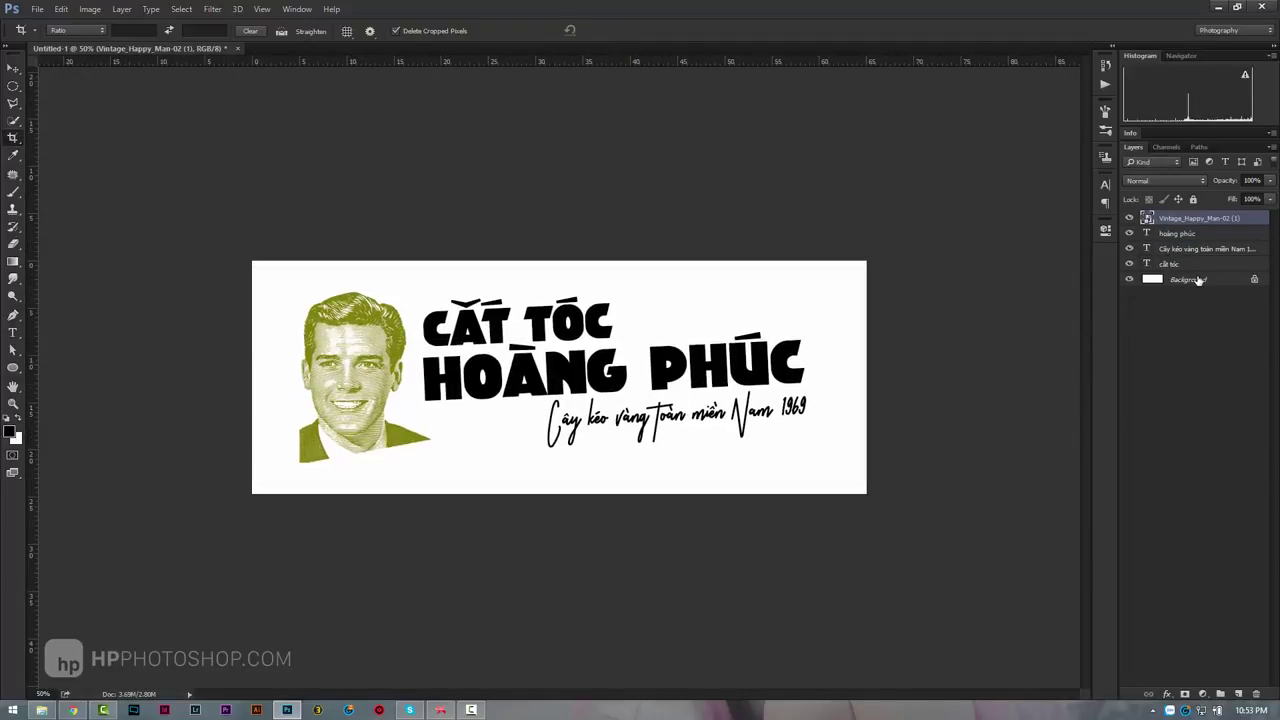
Re-crop the banner with its bottom edge slightly lower.
click(1196, 280)
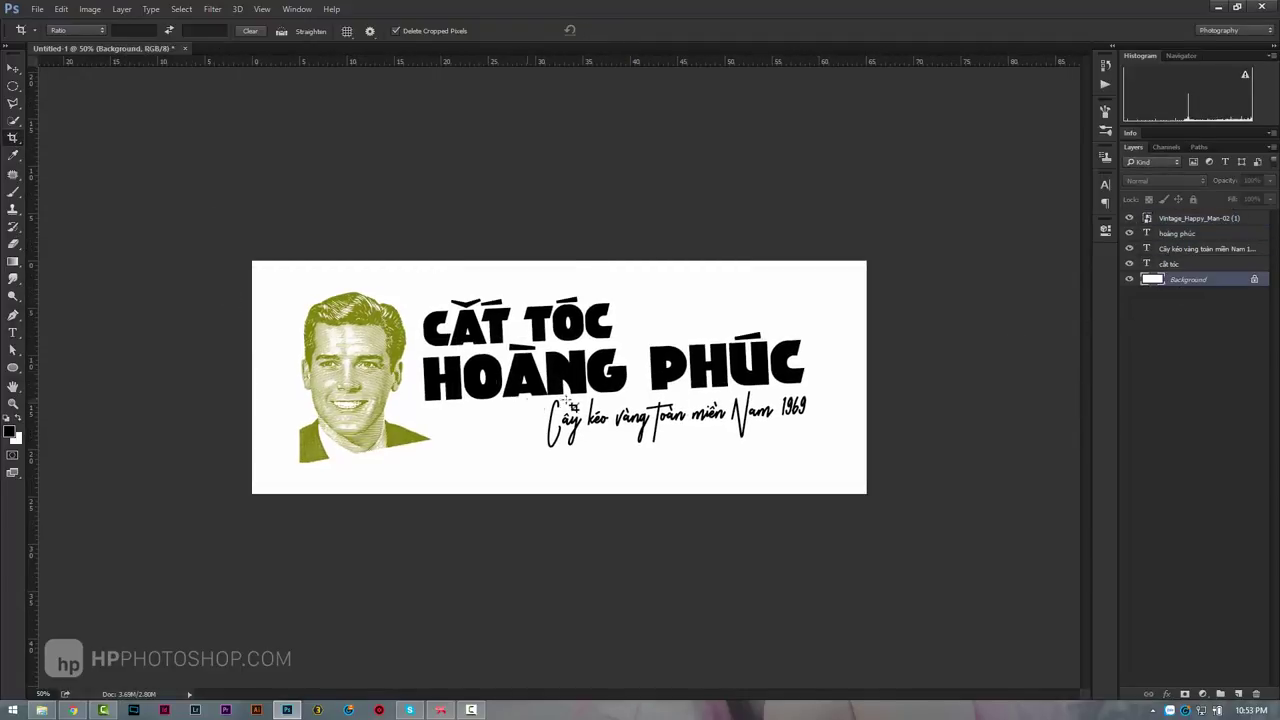
click(567, 446)
drag(559, 492, 559, 502)
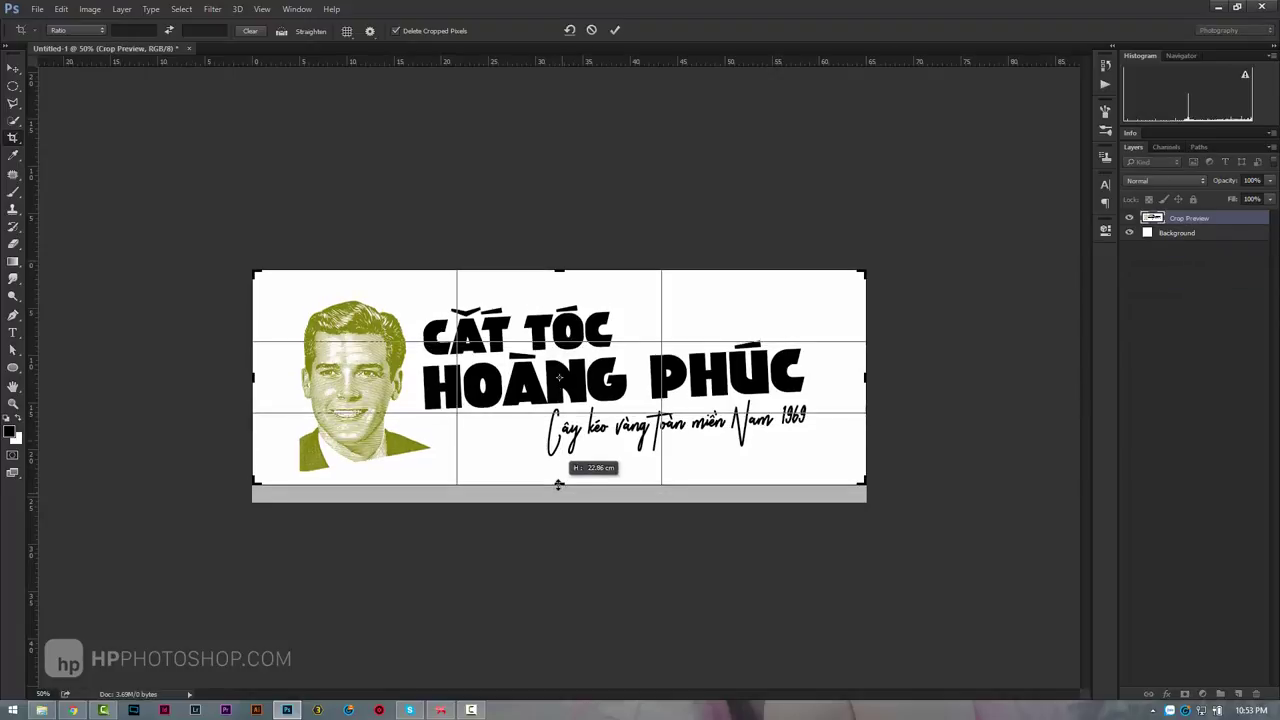
key(Return)
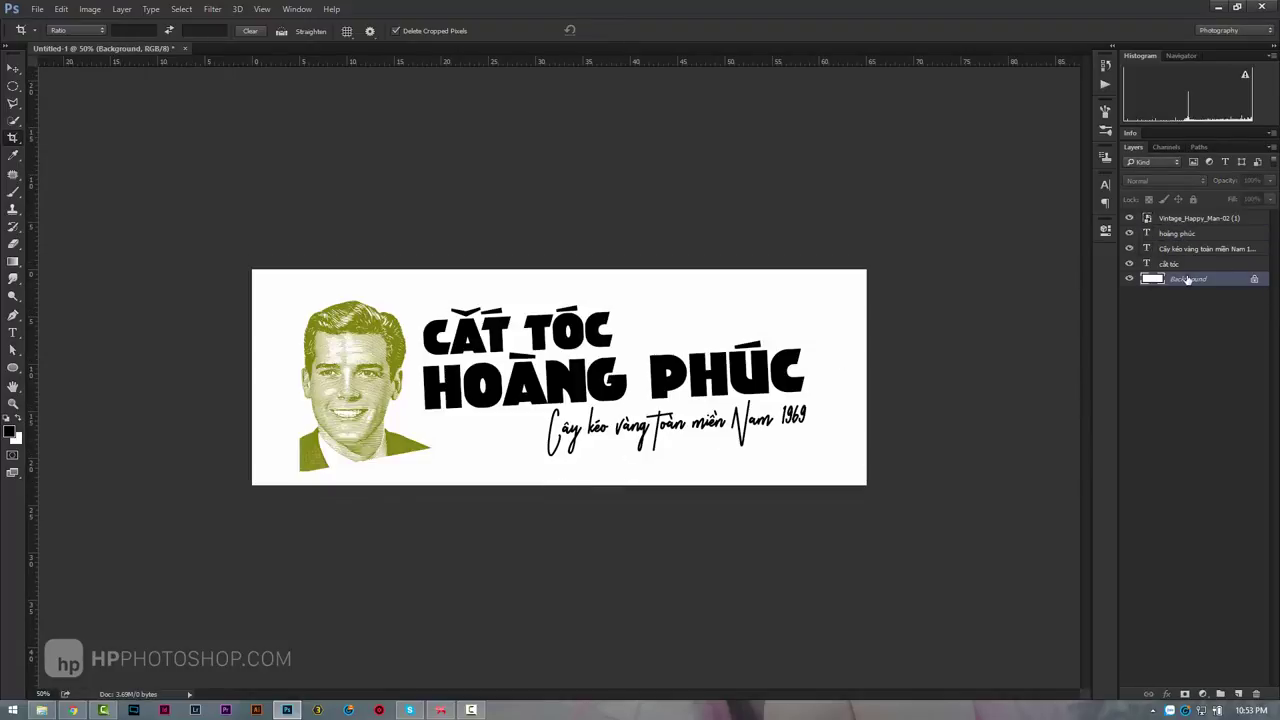
click(1204, 693)
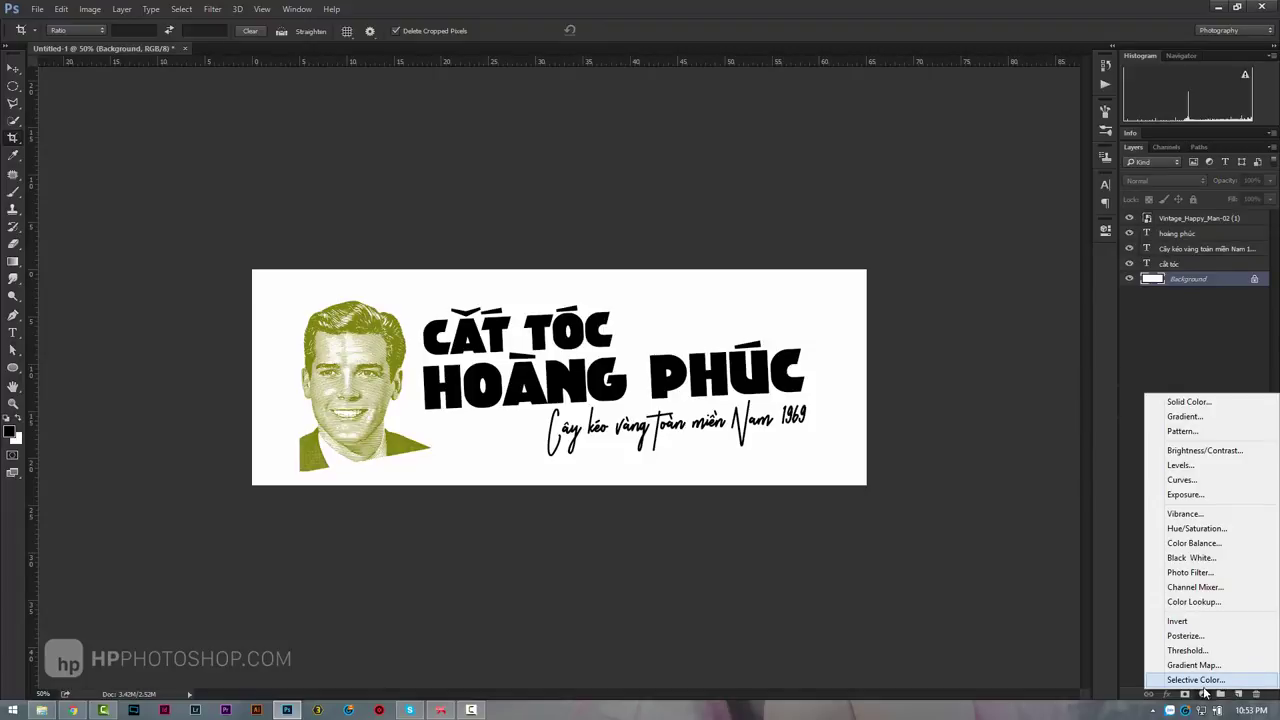
Add a Solid Color fill layer in soft yellow #eeec2e behind the banner contents.
click(1189, 401)
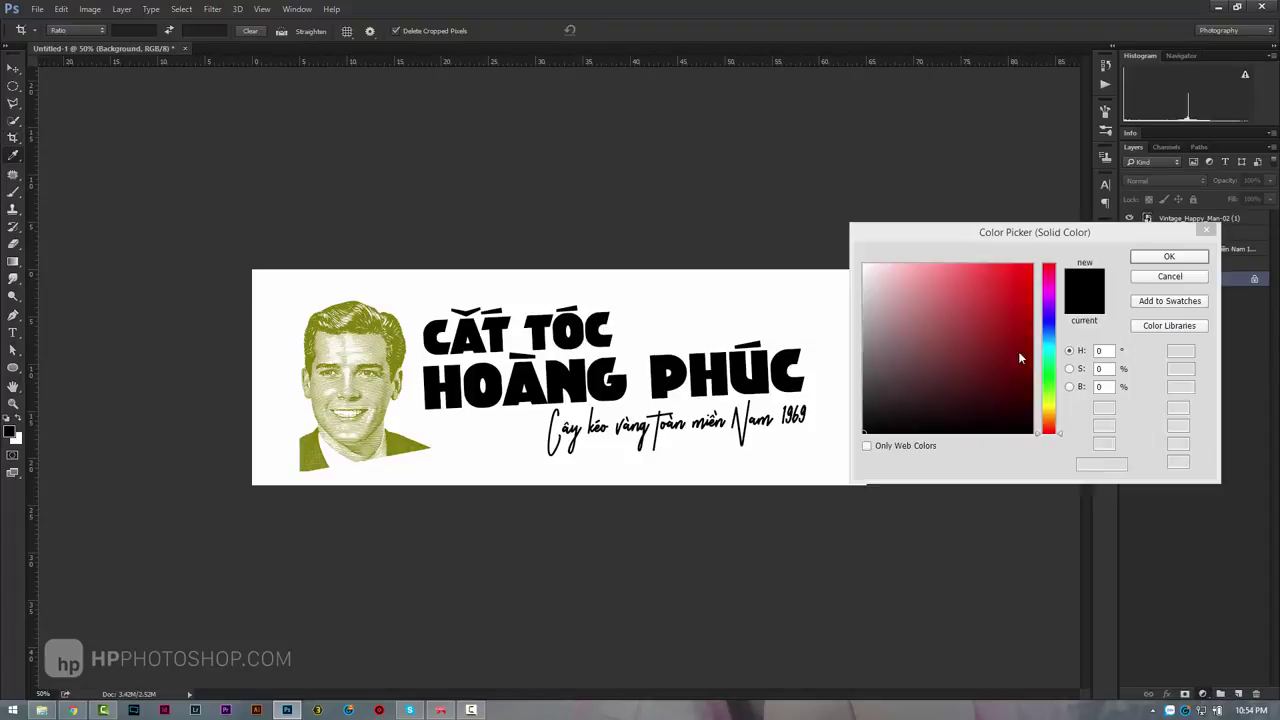
click(992, 301)
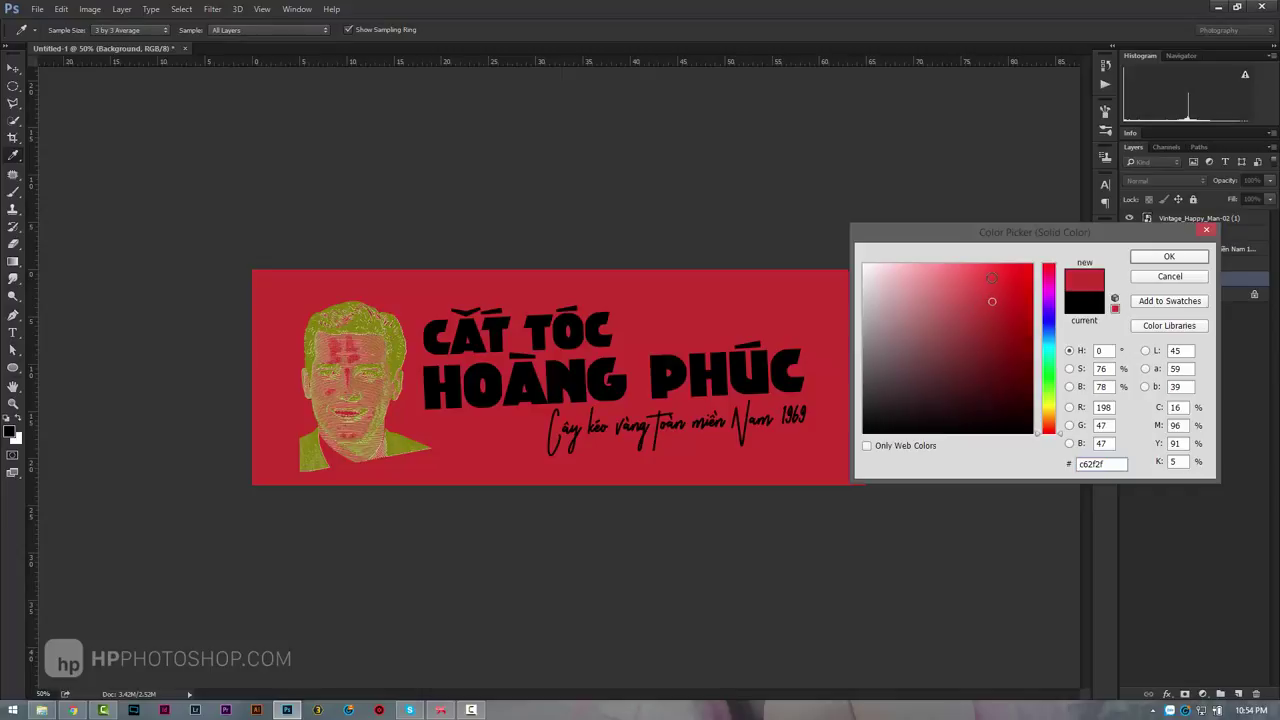
click(973, 326)
drag(1048, 280, 1051, 380)
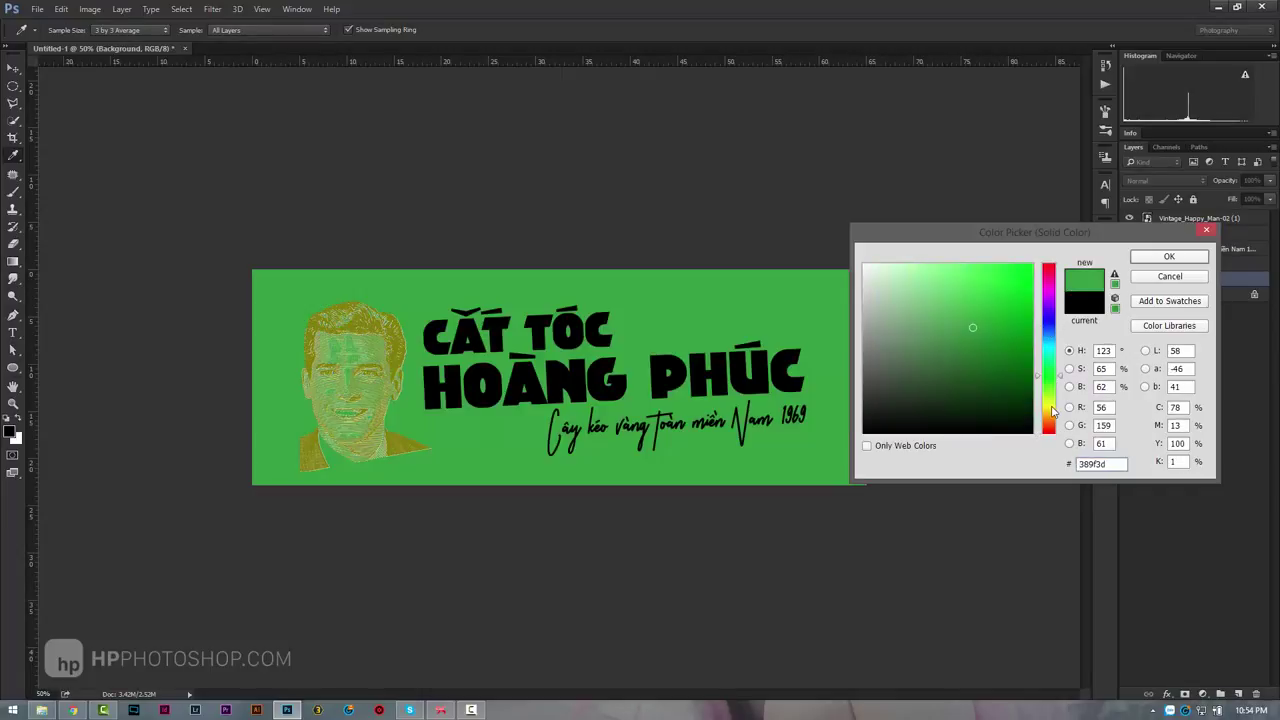
click(1052, 410)
drag(997, 288, 1040, 258)
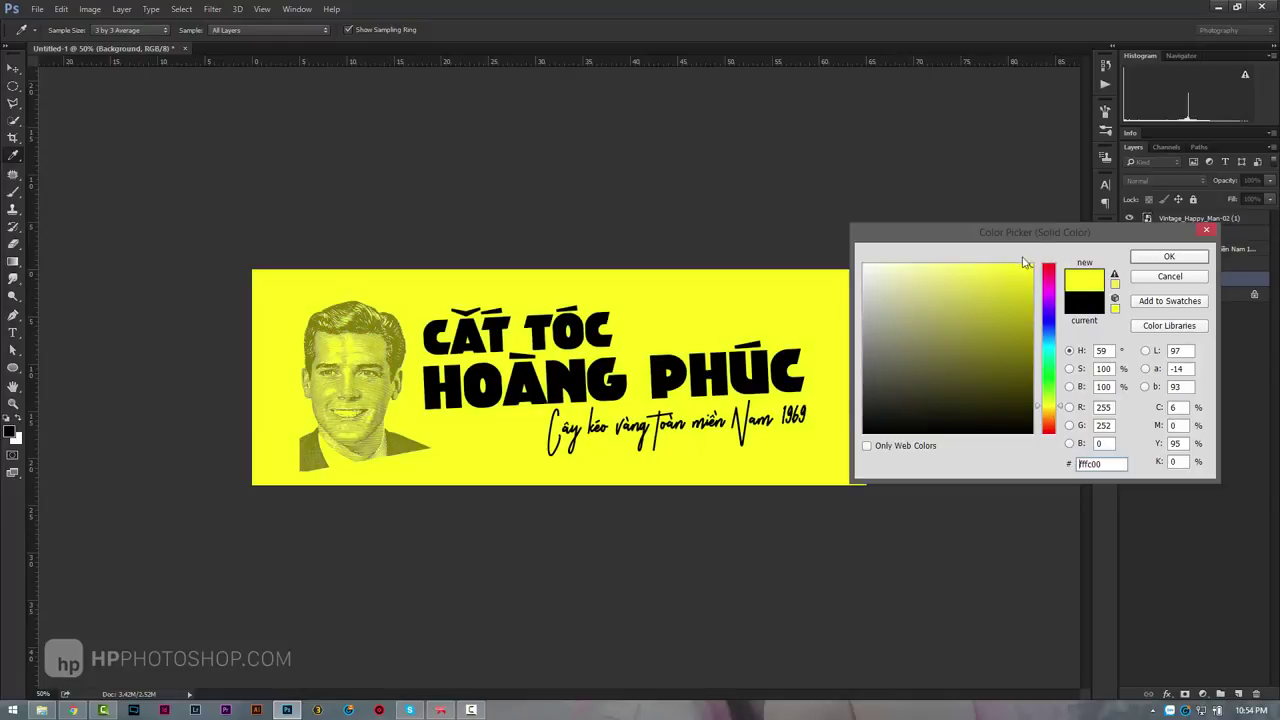
drag(995, 279, 1013, 272)
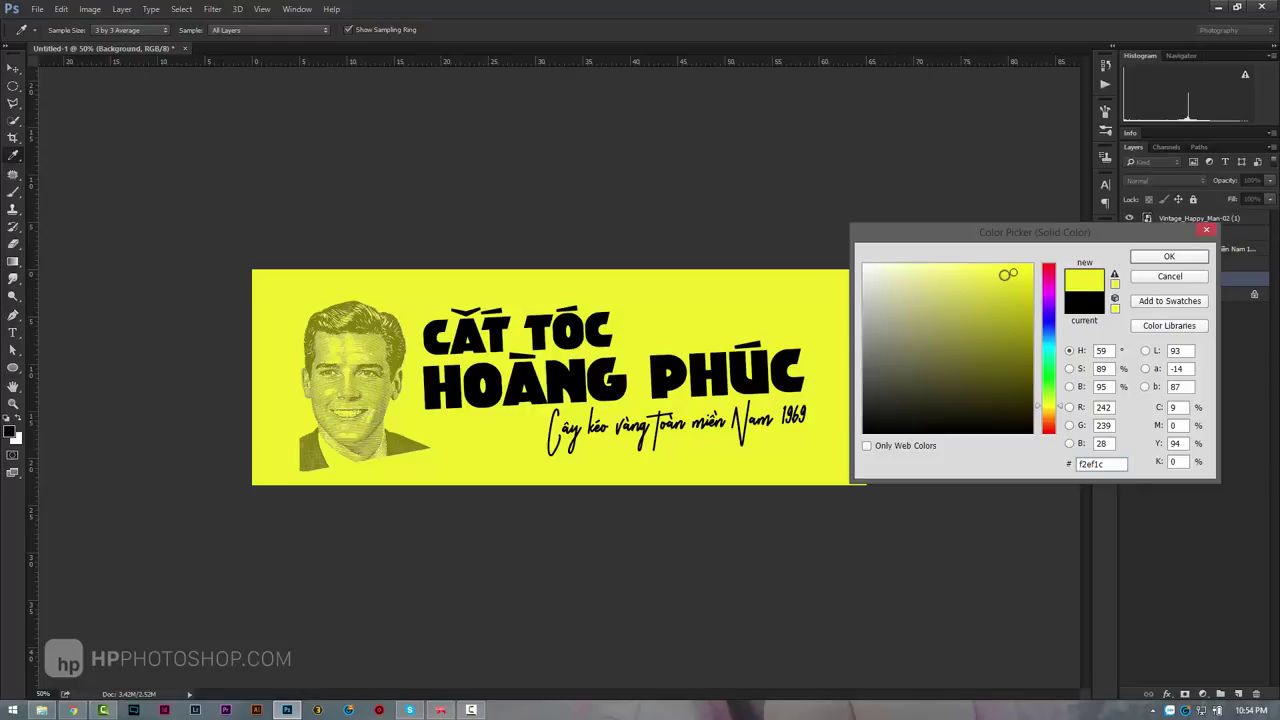
click(1000, 274)
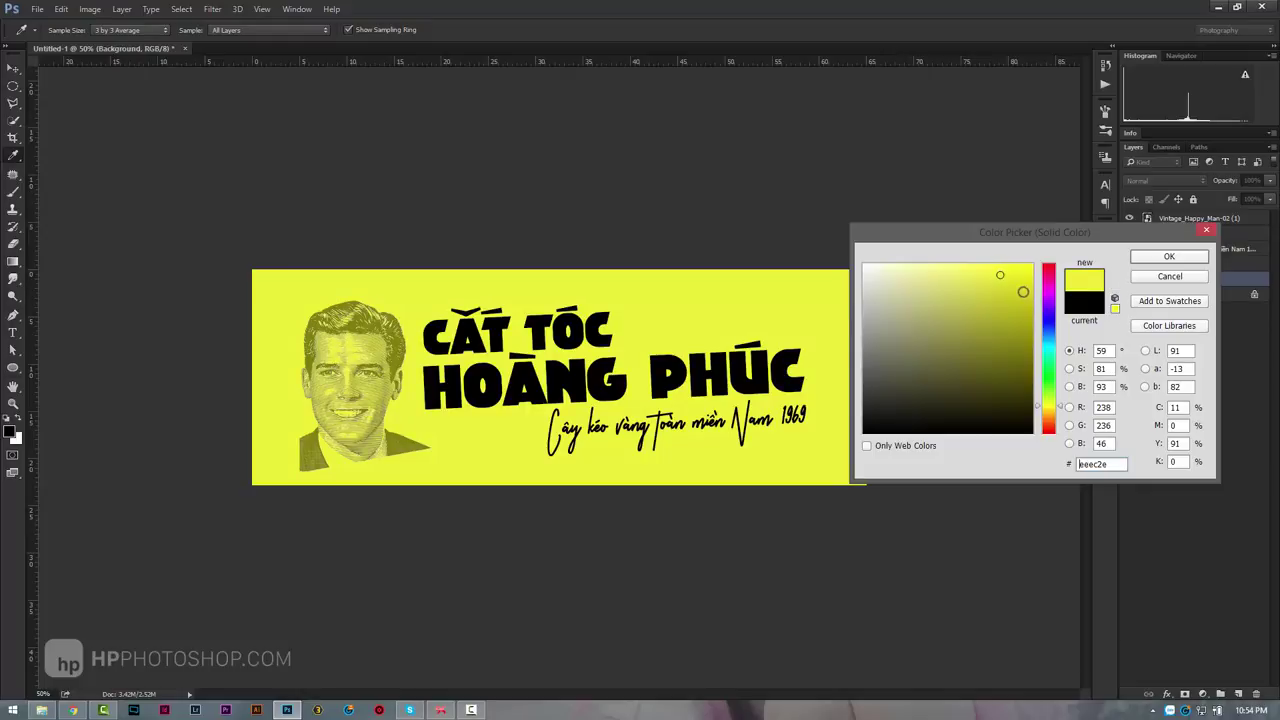
click(1168, 256)
Select the Vintage_Happy_Man-02 (1) portrait layer.
key(c)
click(14, 406)
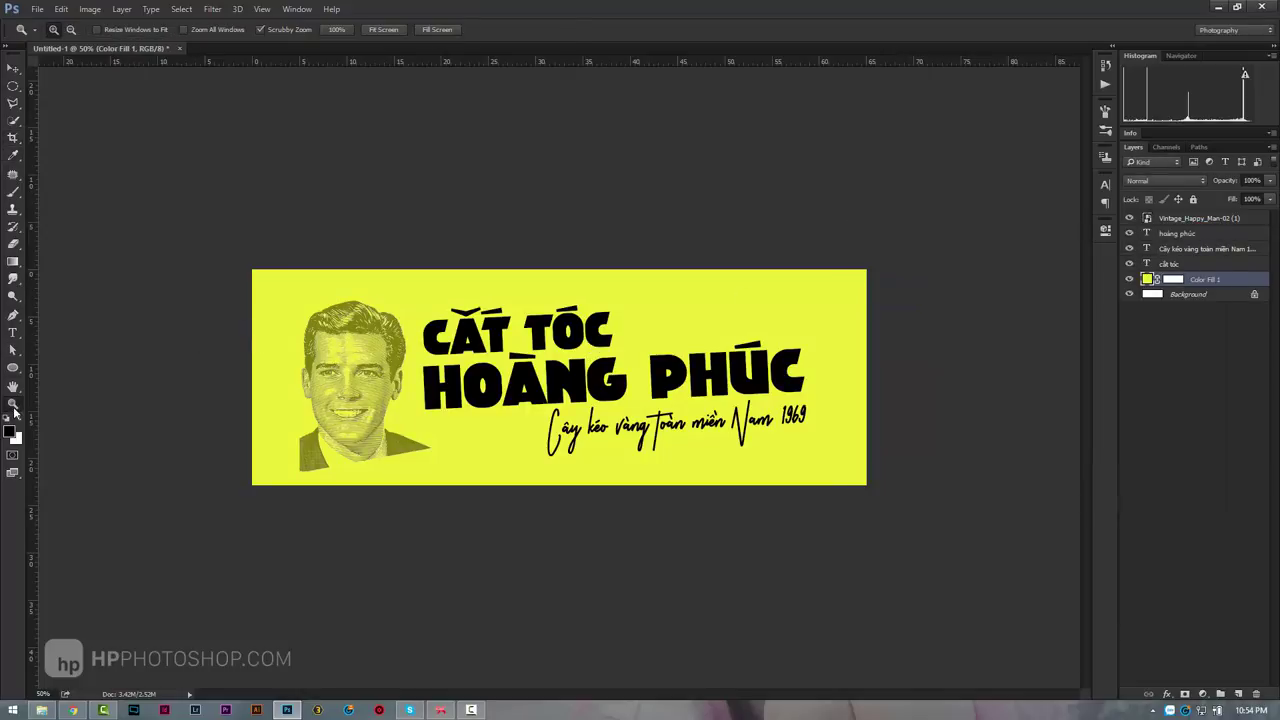
click(1245, 233)
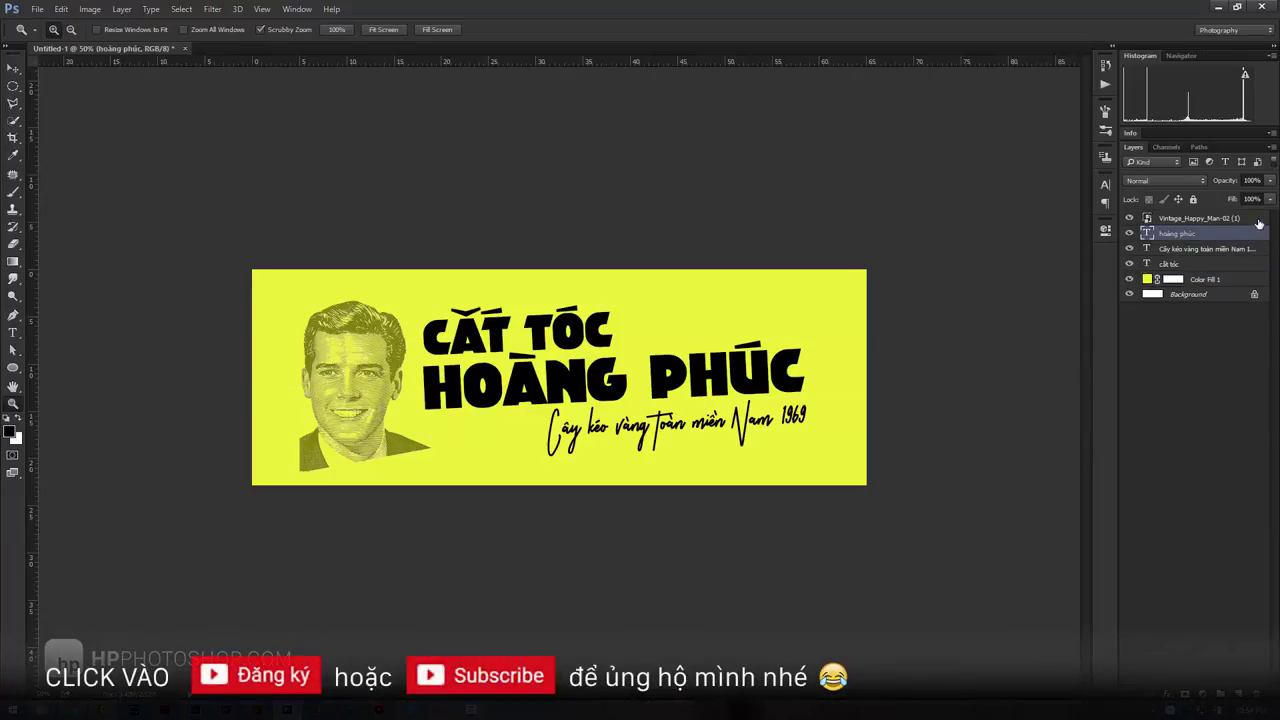
Enable a Color Overlay in the portrait layer's style, first trying a dark blue.
click(1259, 220)
double_click(1259, 222)
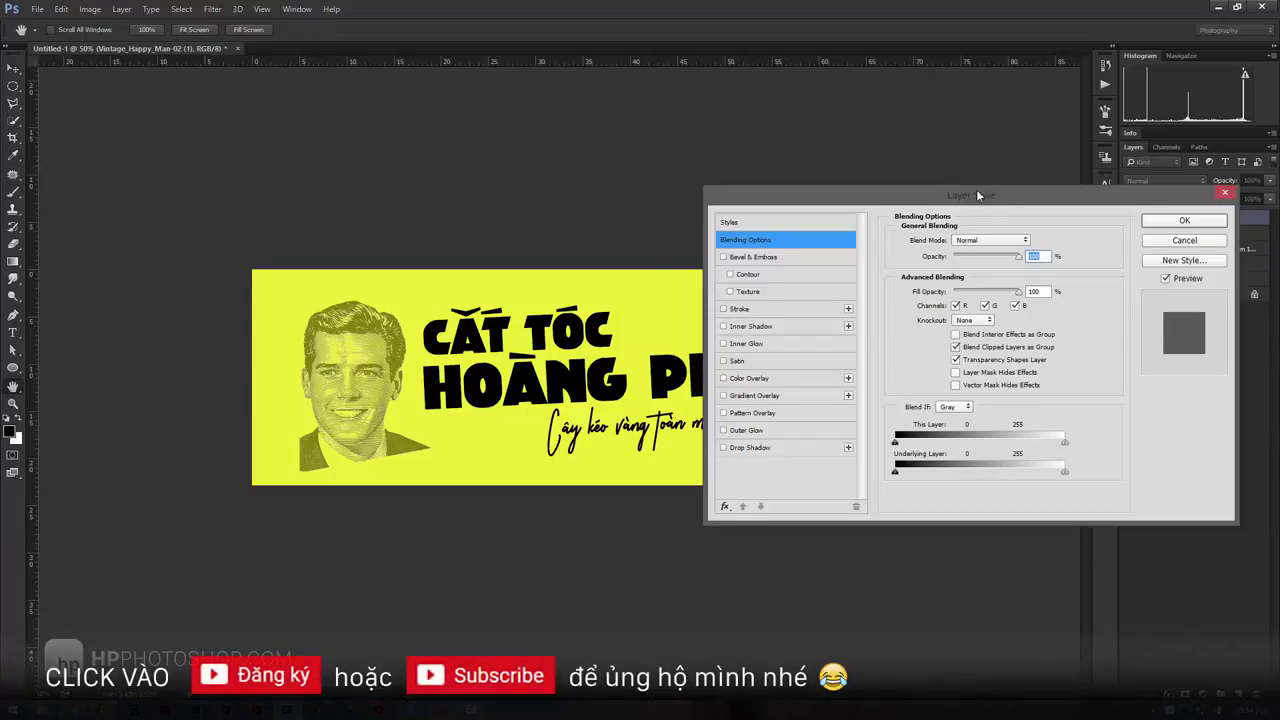
drag(976, 189, 950, 179)
click(730, 367)
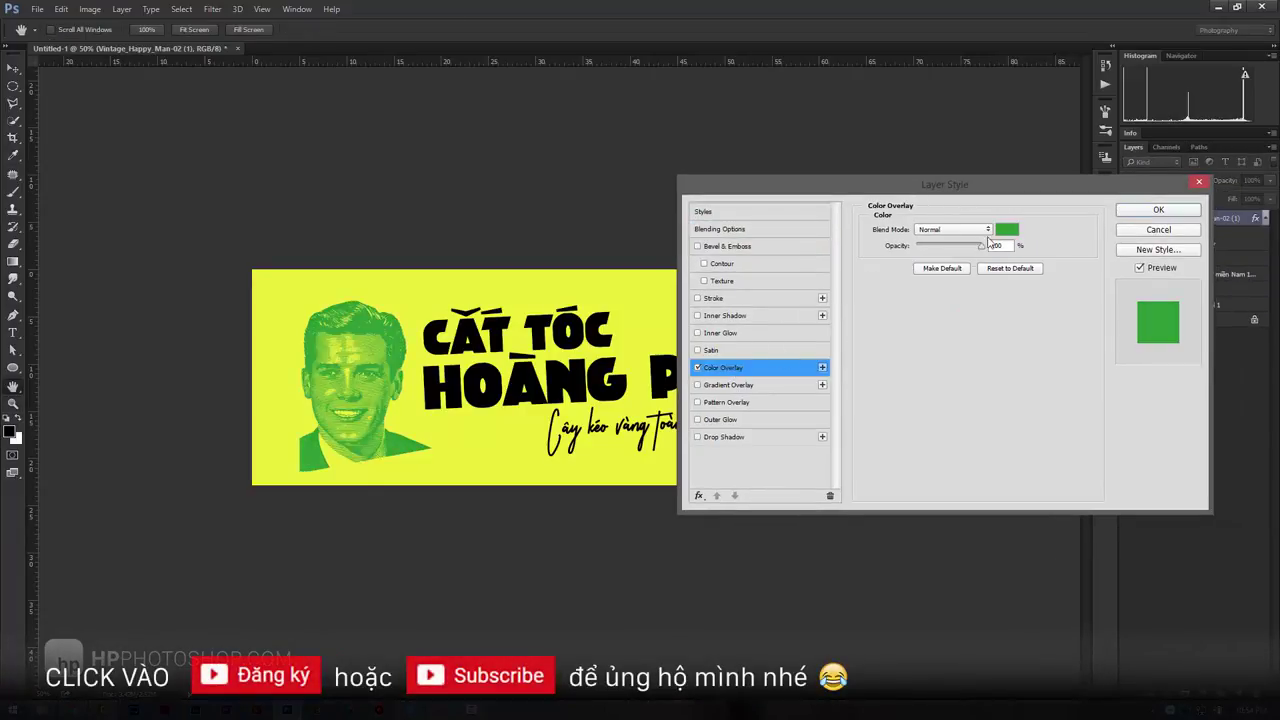
click(1008, 229)
click(971, 291)
click(1048, 325)
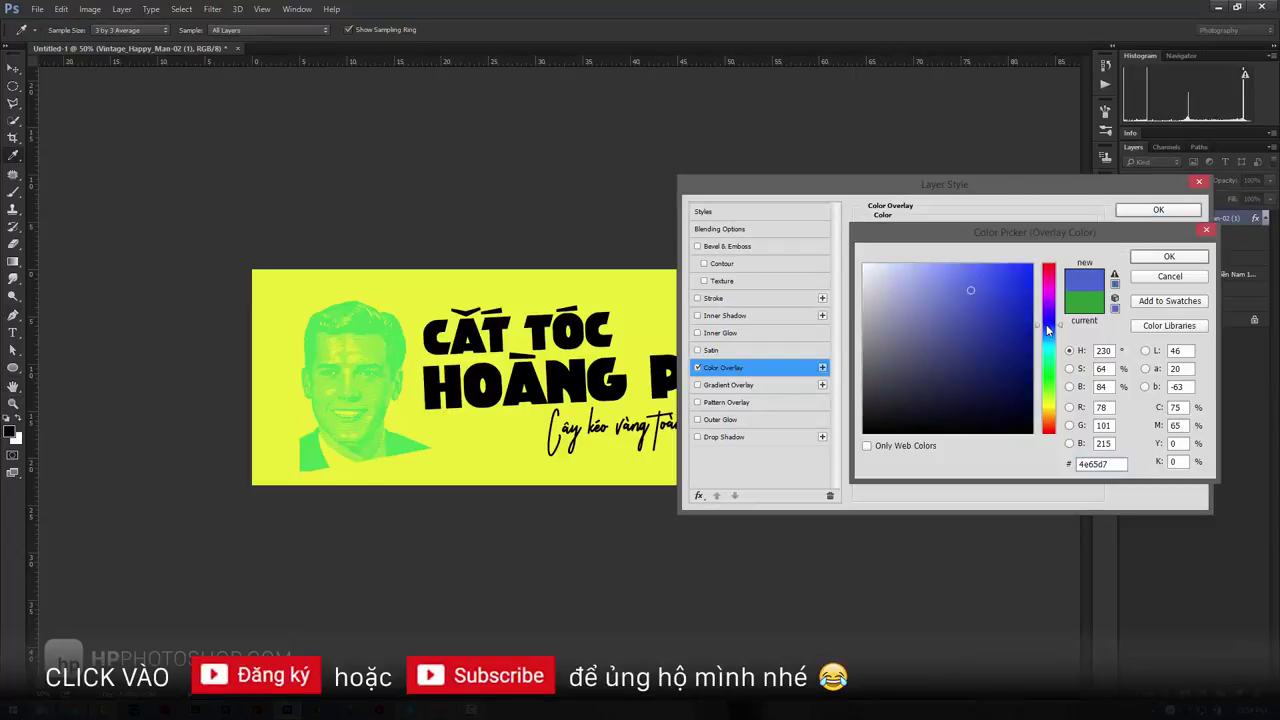
click(1011, 282)
Settle the portrait's overlay colour on dark grey #353535 and apply it.
click(866, 267)
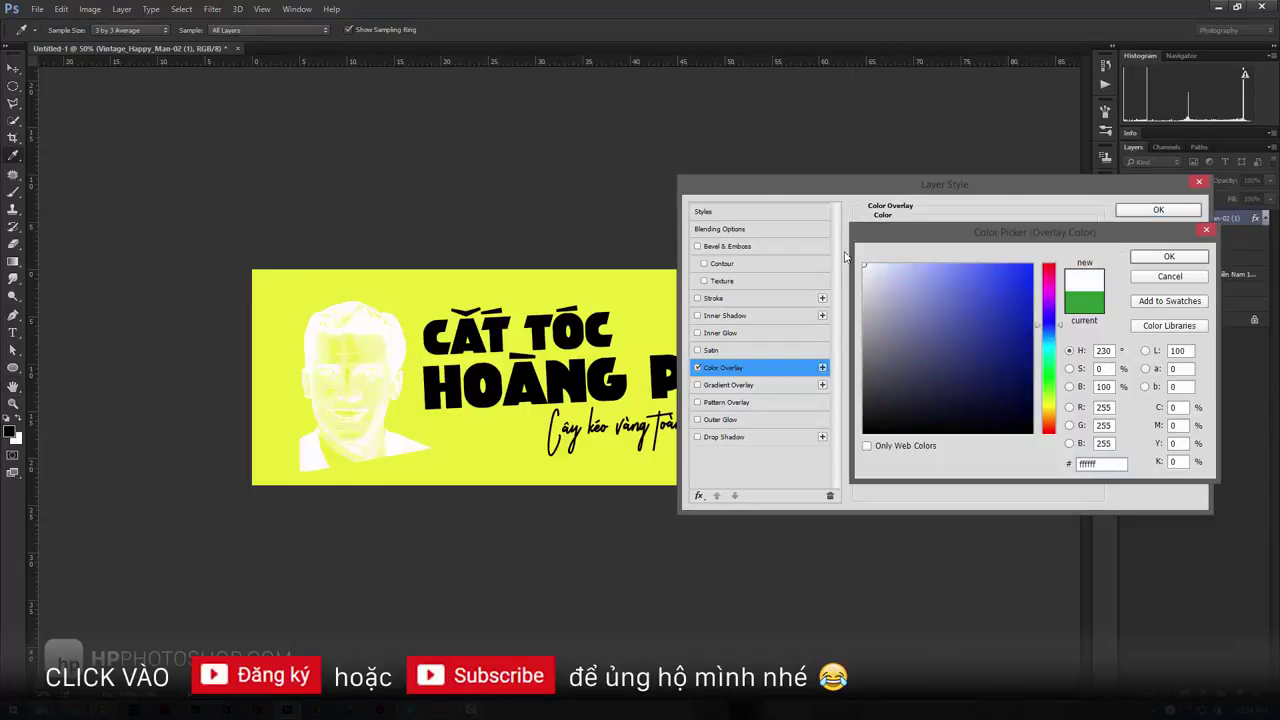
click(864, 425)
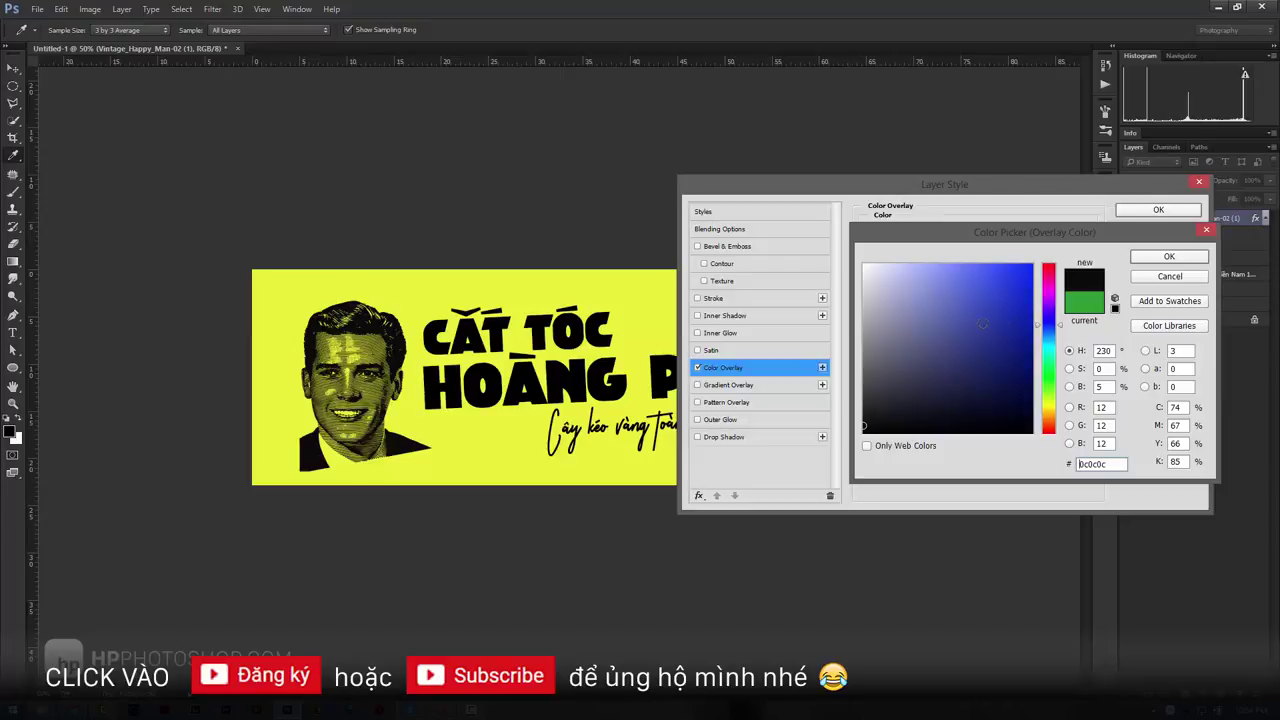
drag(864, 425, 866, 360)
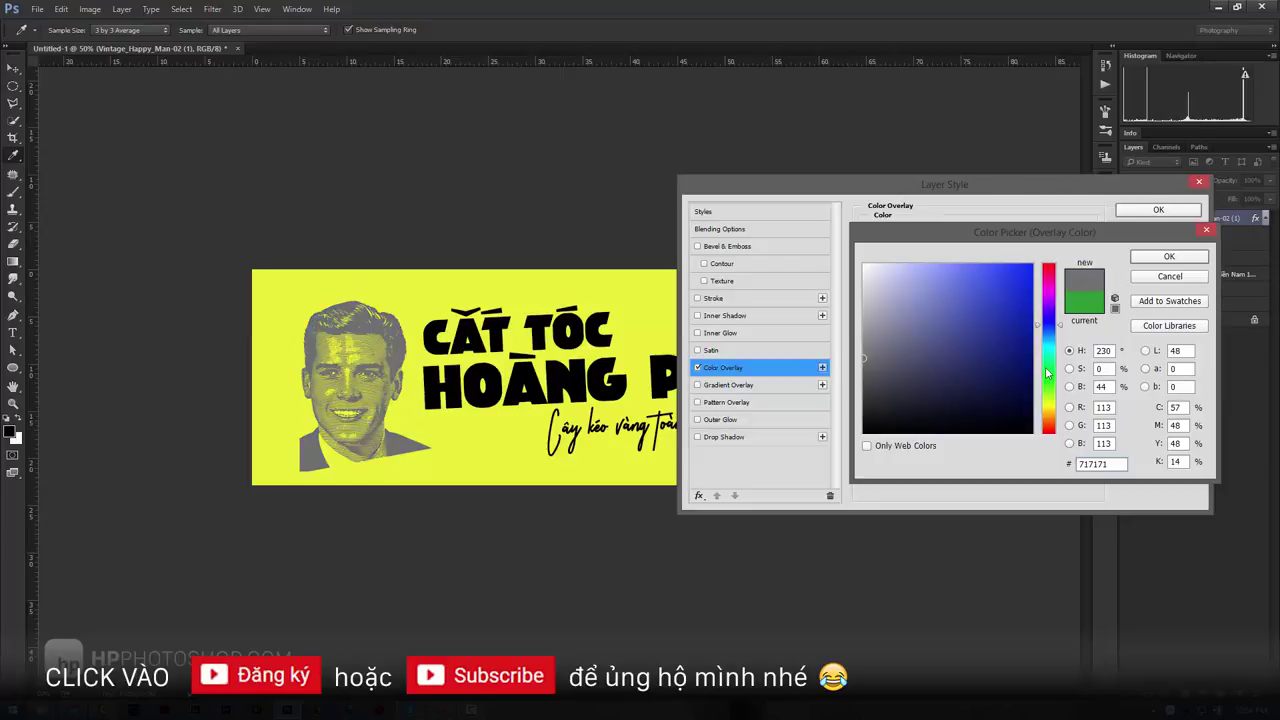
drag(1048, 374, 1049, 395)
mouse_move(997, 316)
mouse_down()
mouse_move(989, 280)
mouse_move(991, 313)
mouse_up()
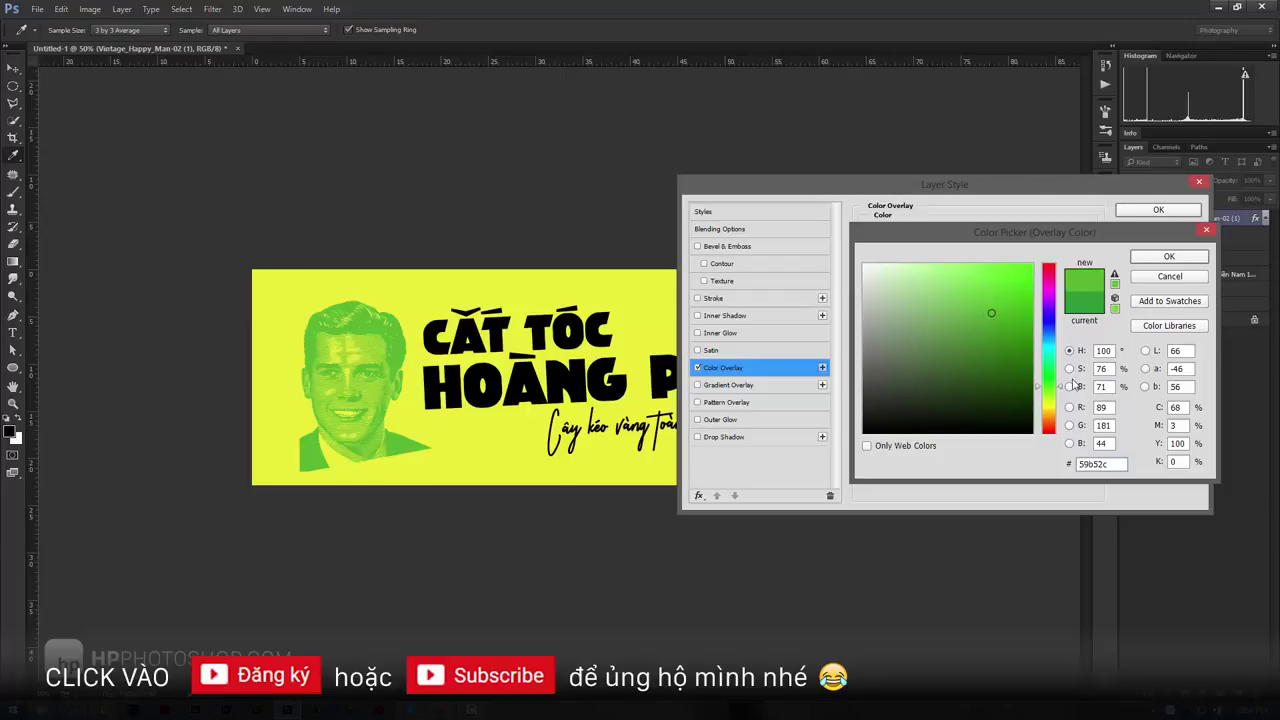
drag(1049, 386, 1050, 352)
click(1051, 430)
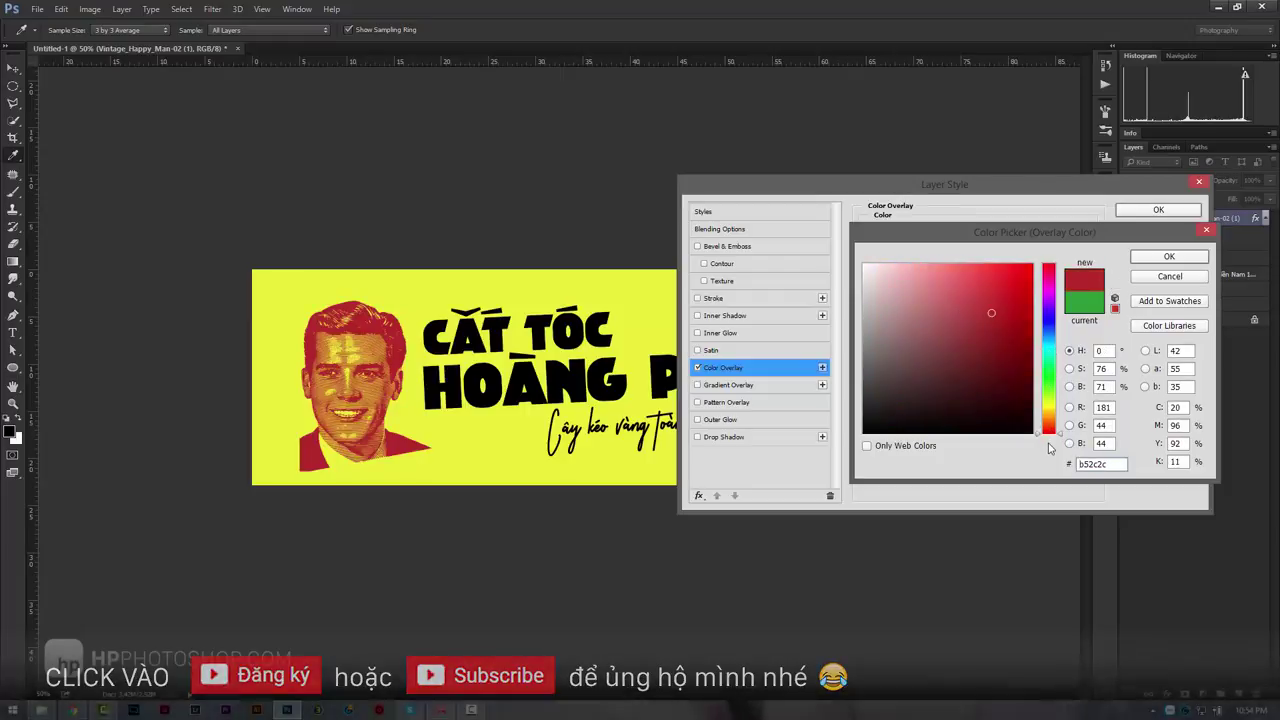
click(1049, 333)
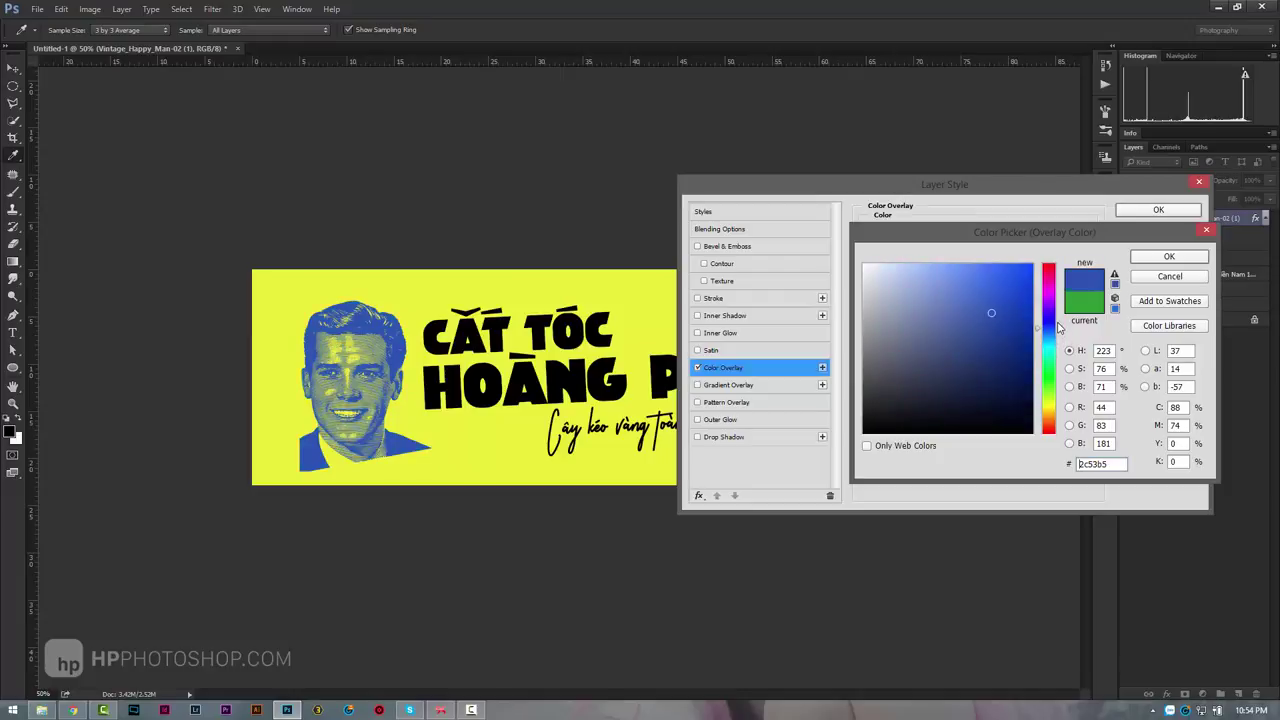
mouse_move(955, 320)
mouse_down()
mouse_move(867, 357)
mouse_move(858, 400)
mouse_up()
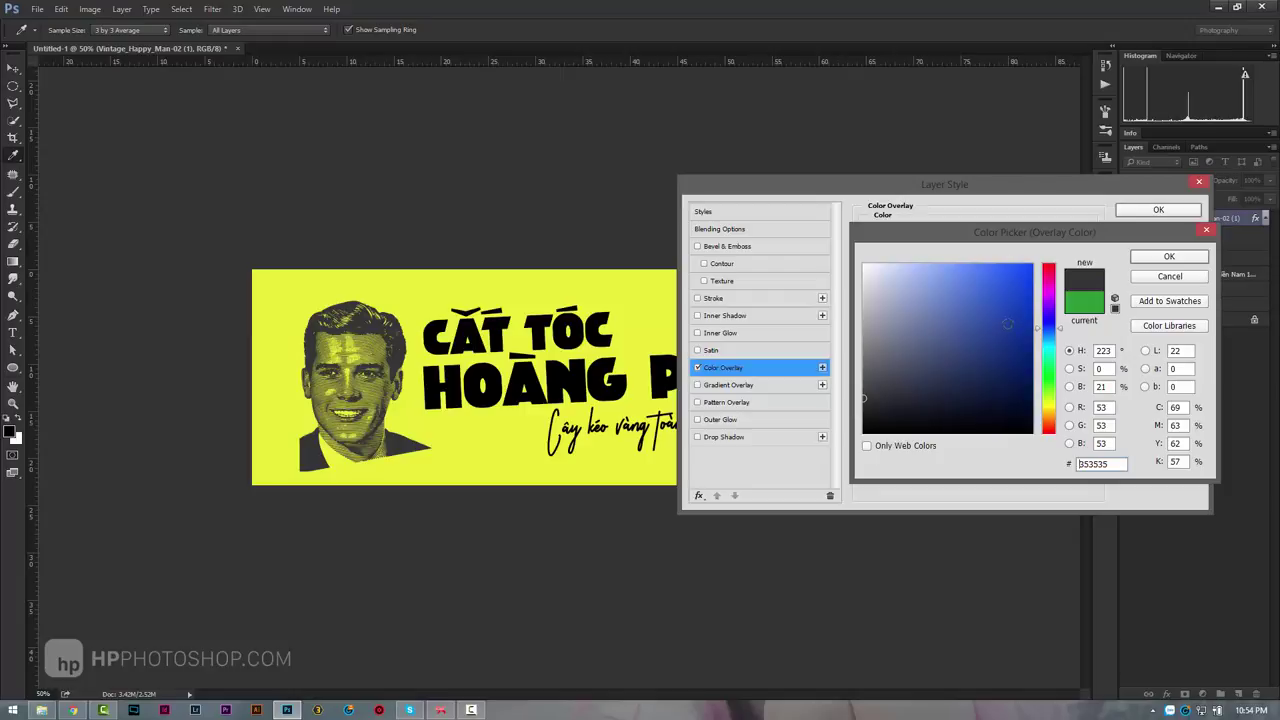
click(1168, 256)
click(1158, 209)
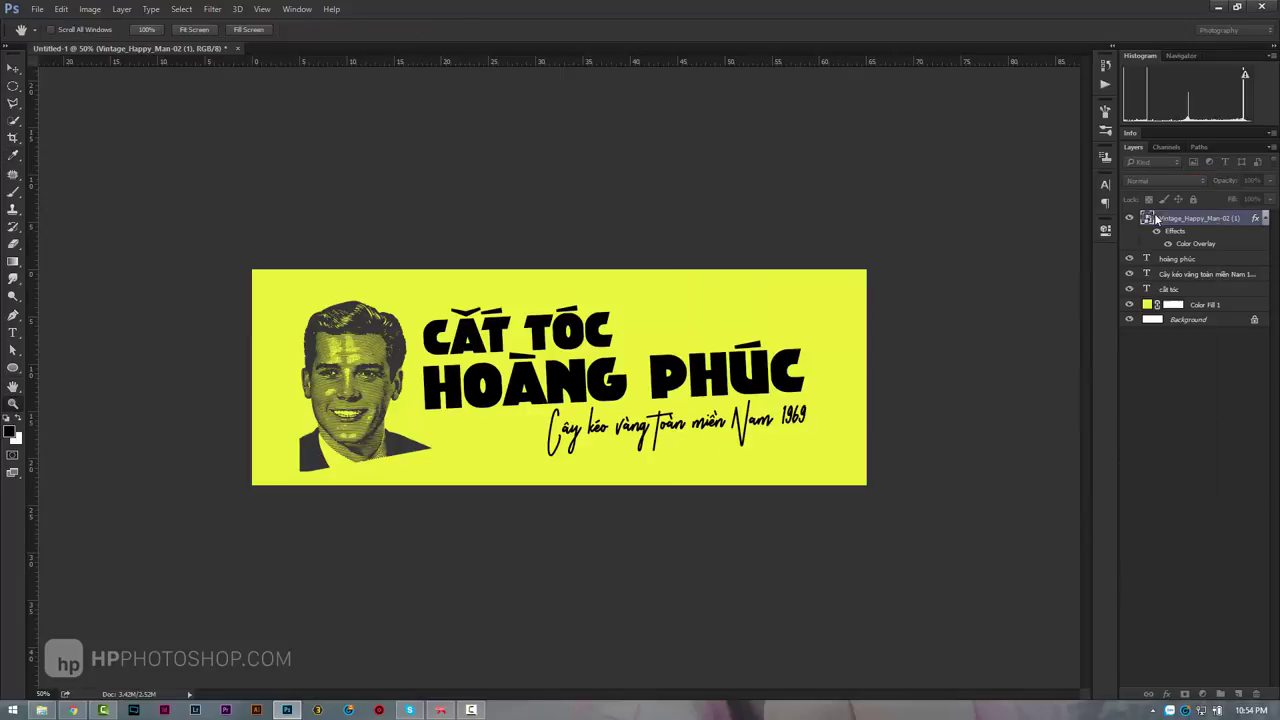
Give the HOÀNG PHÚC title a bright red Color Overlay.
click(1235, 262)
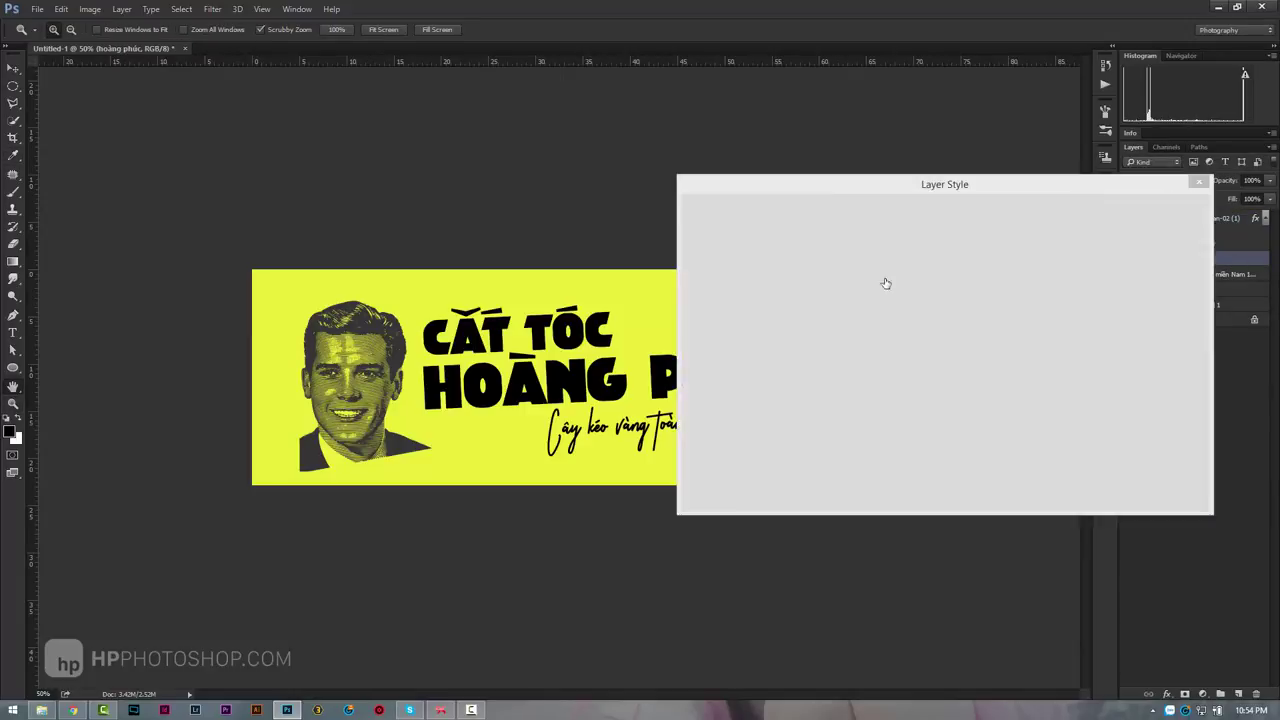
click(725, 367)
click(1006, 234)
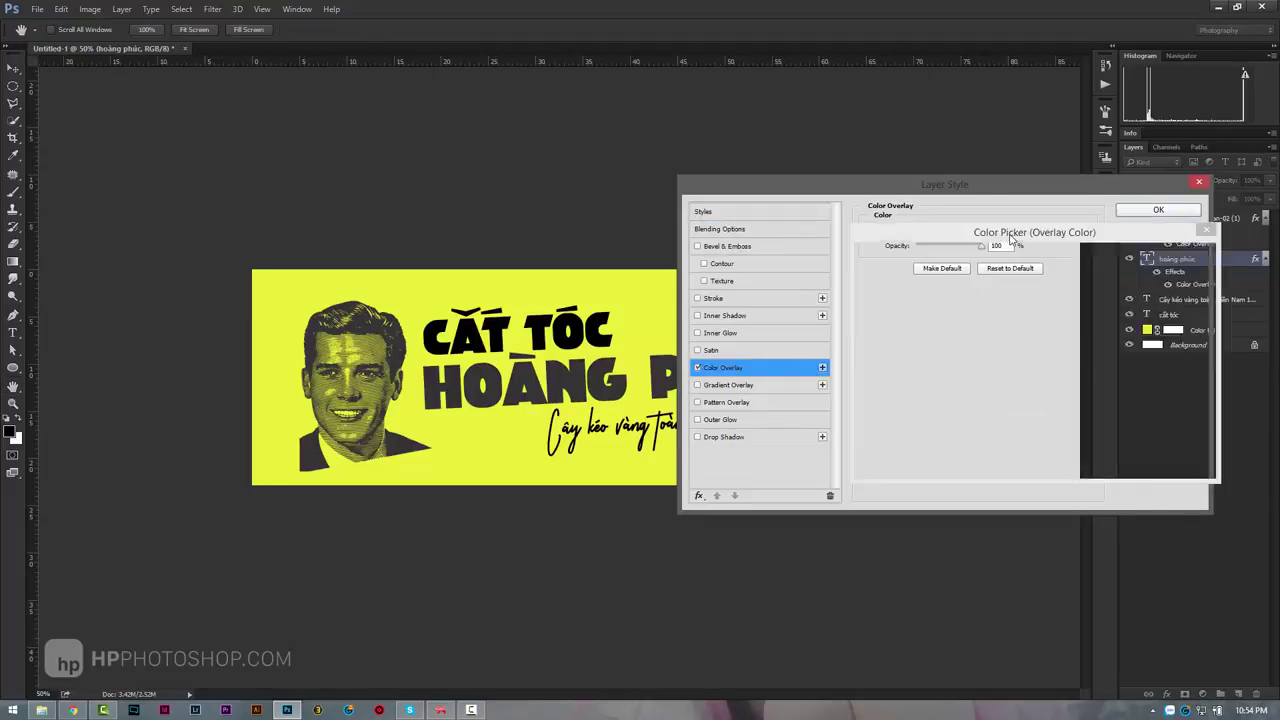
click(1011, 266)
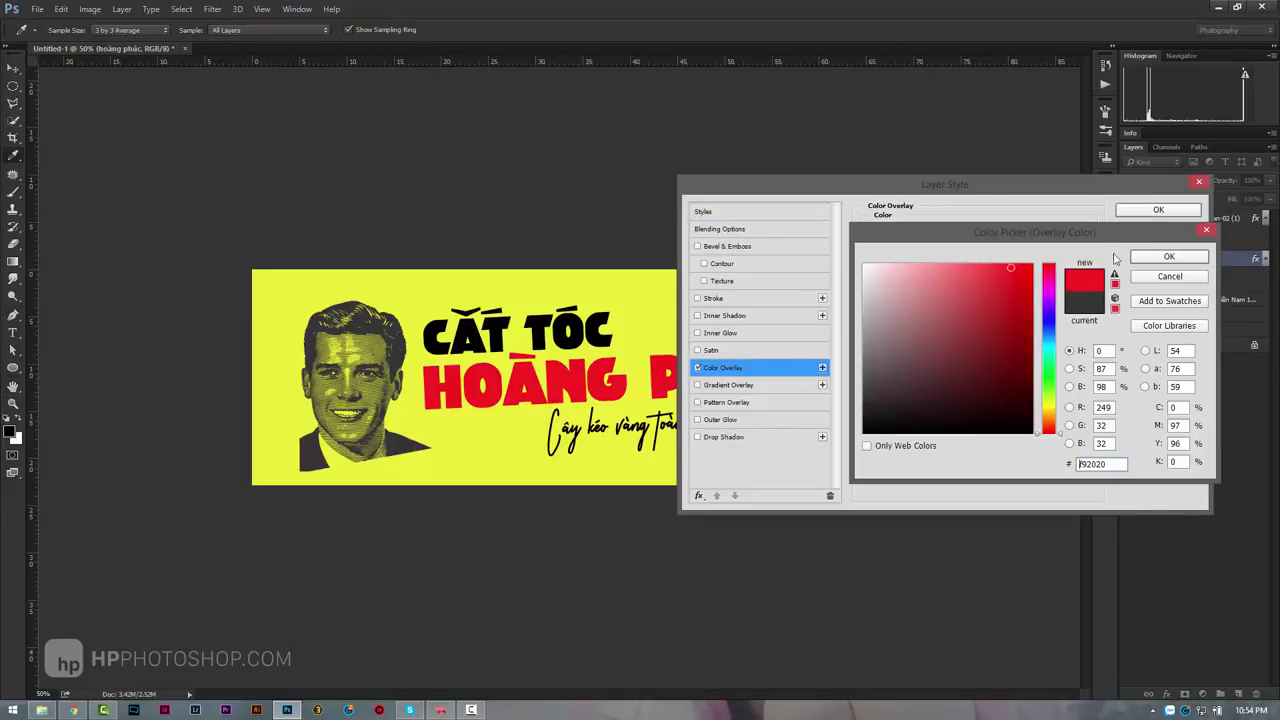
click(1160, 257)
click(1158, 210)
key(z)
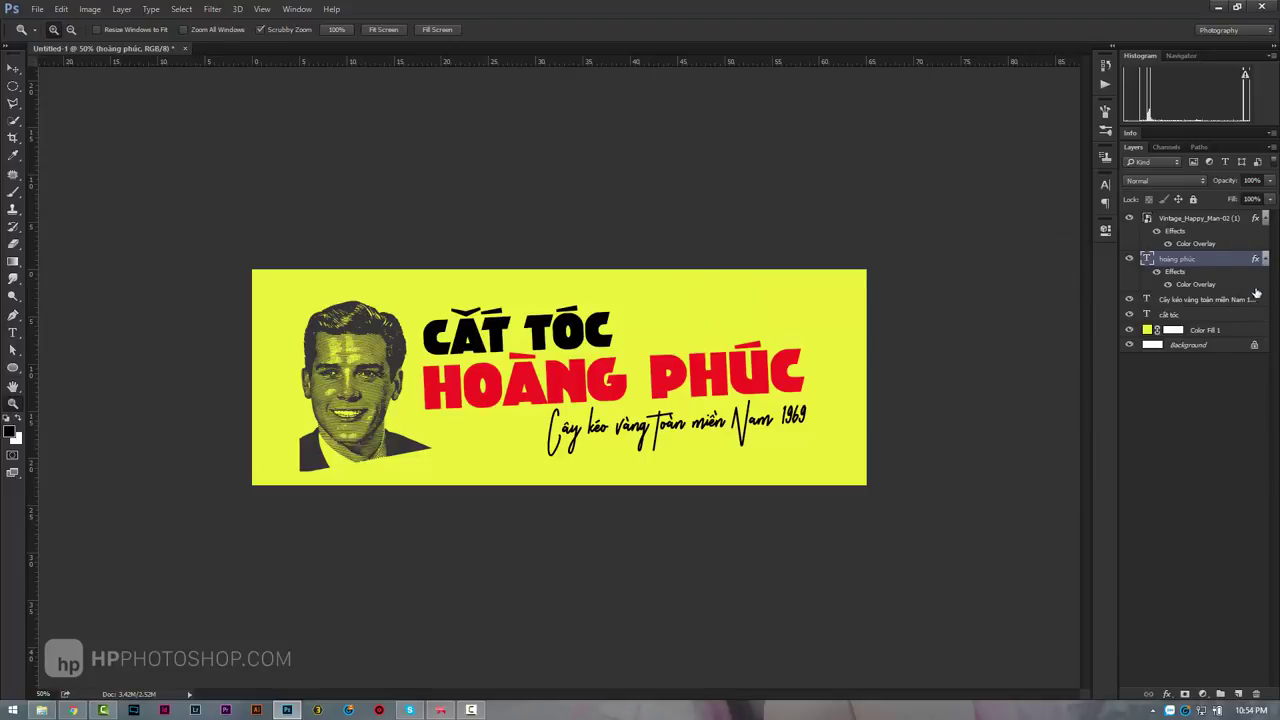
Give the CẮT TÓC heading a green #1fad39 Color Overlay.
double_click(1238, 316)
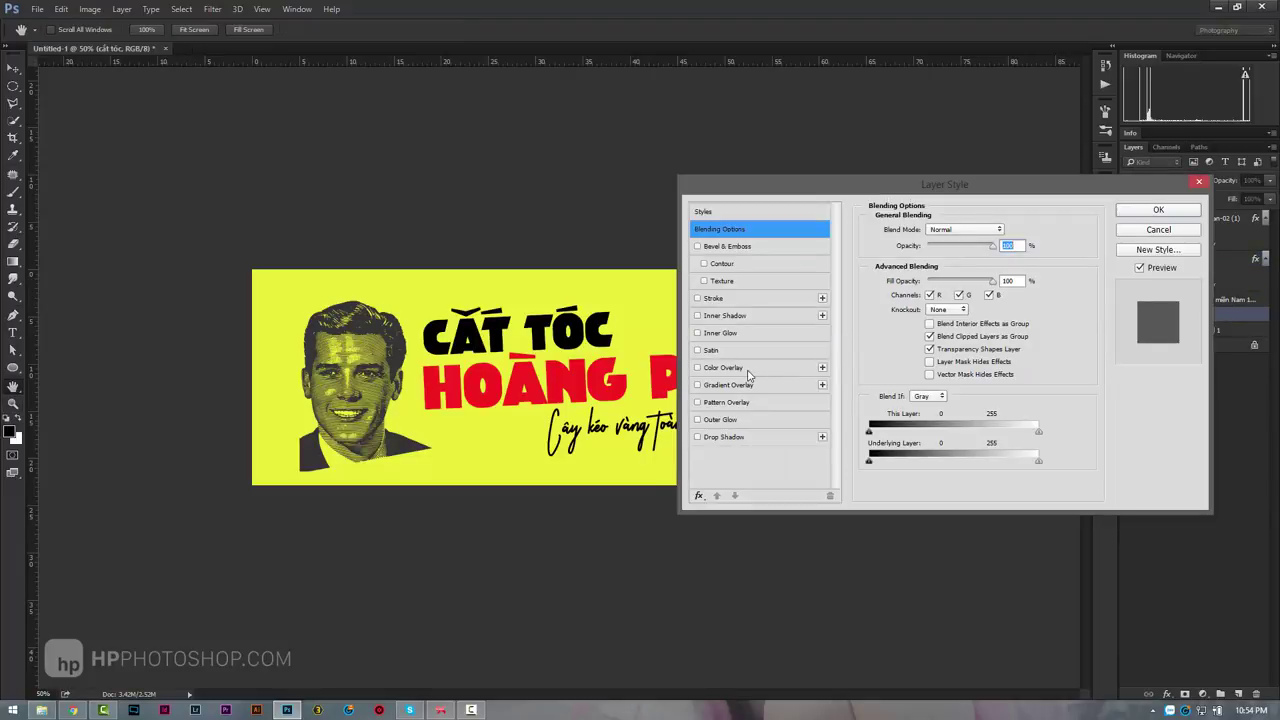
click(740, 368)
click(1006, 229)
drag(1038, 333, 1040, 372)
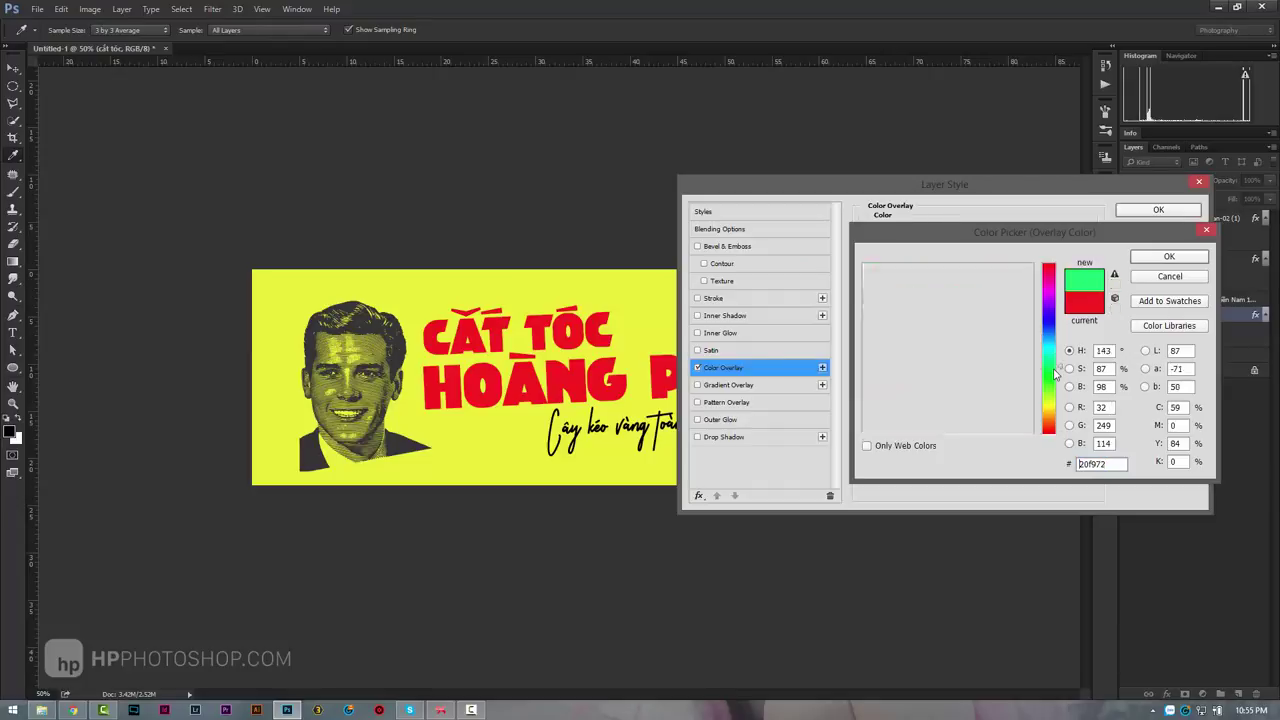
drag(1012, 300, 1007, 316)
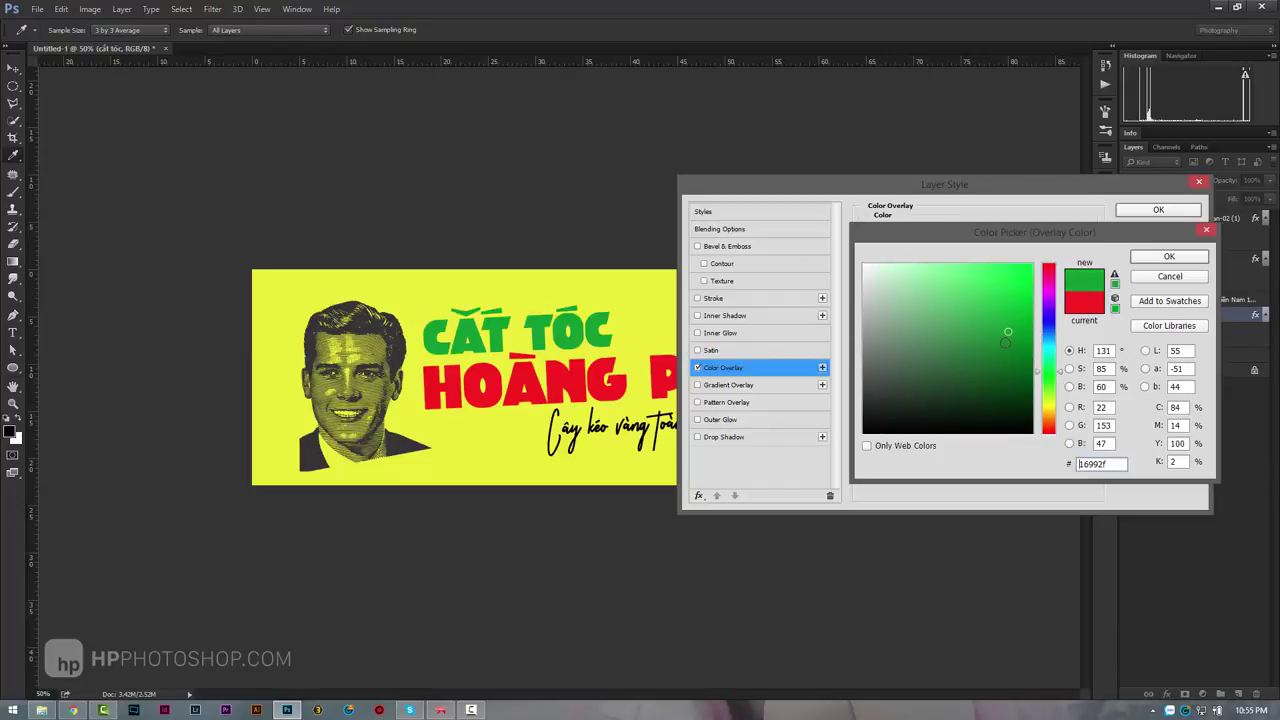
drag(1007, 316, 1002, 318)
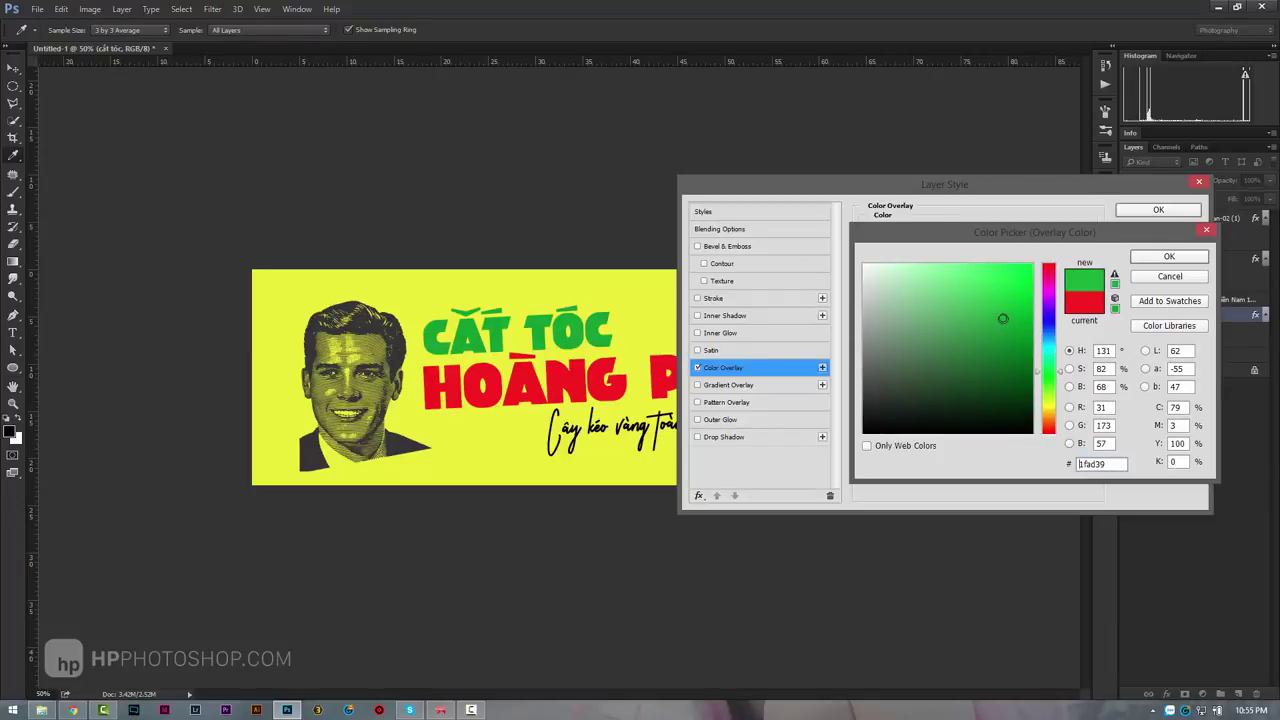
click(1169, 256)
click(1158, 209)
key(z)
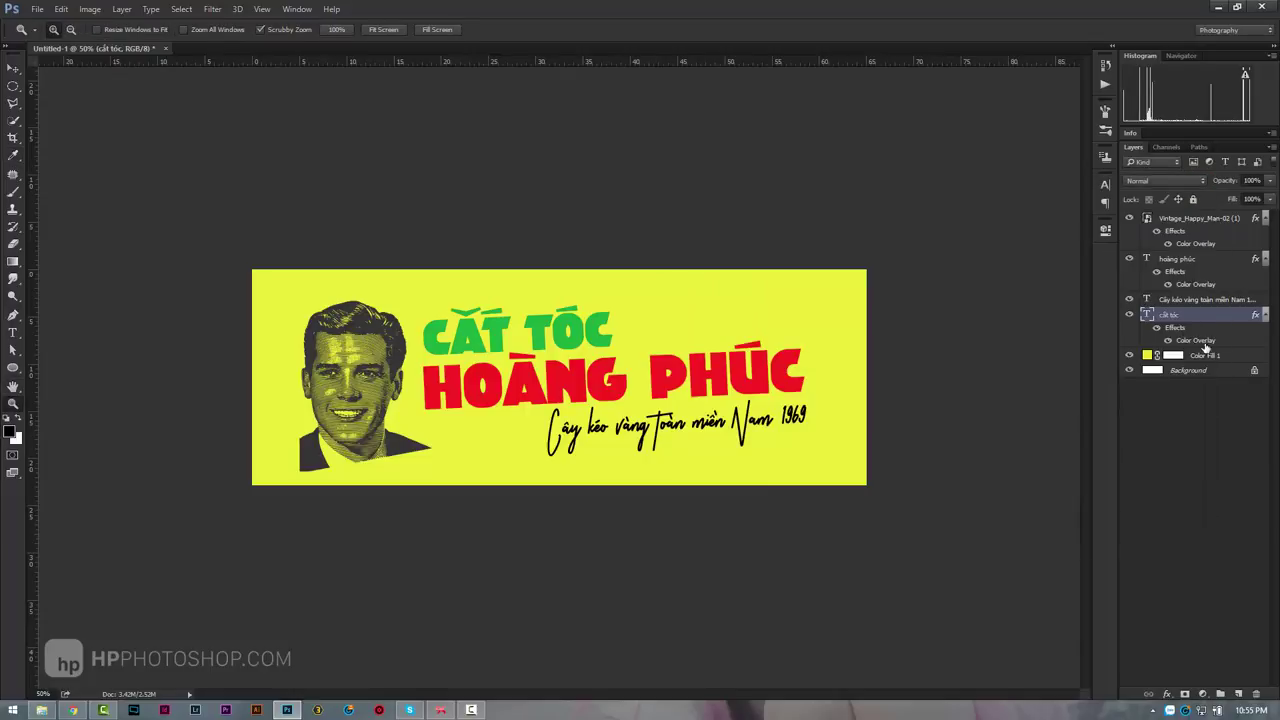
Turn on a green Color Overlay for the script tagline.
double_click(1263, 300)
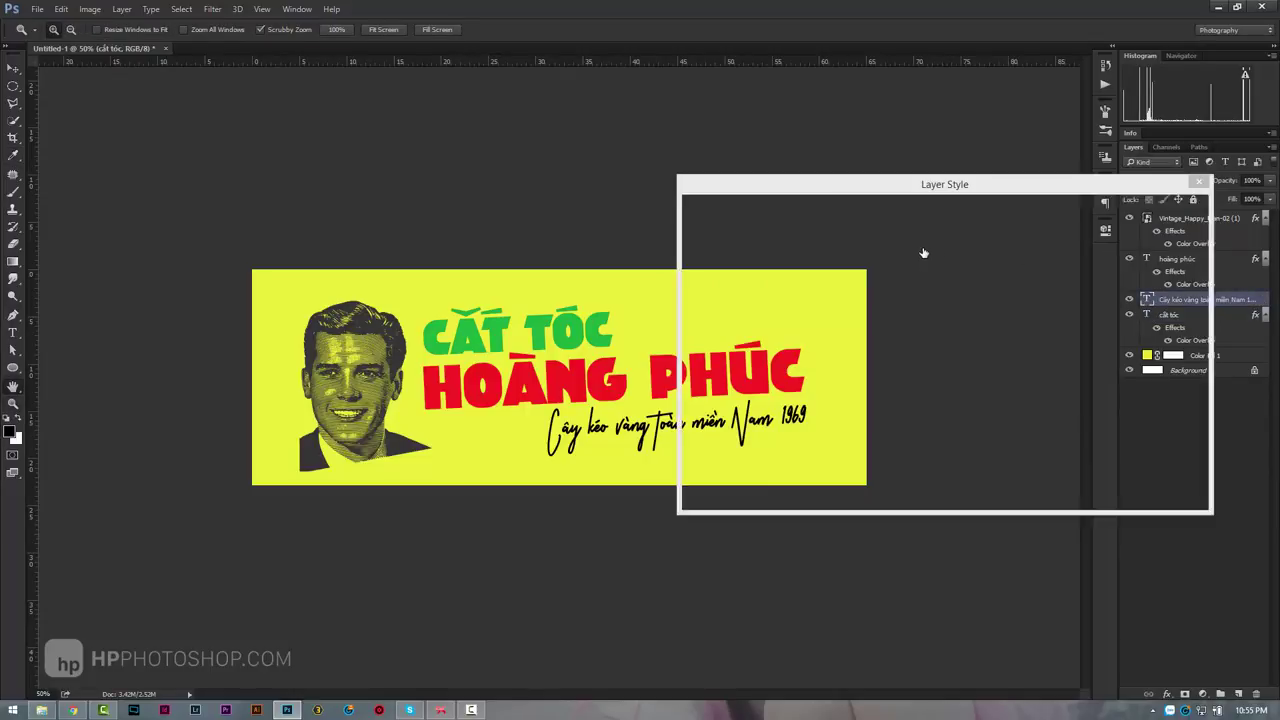
click(717, 370)
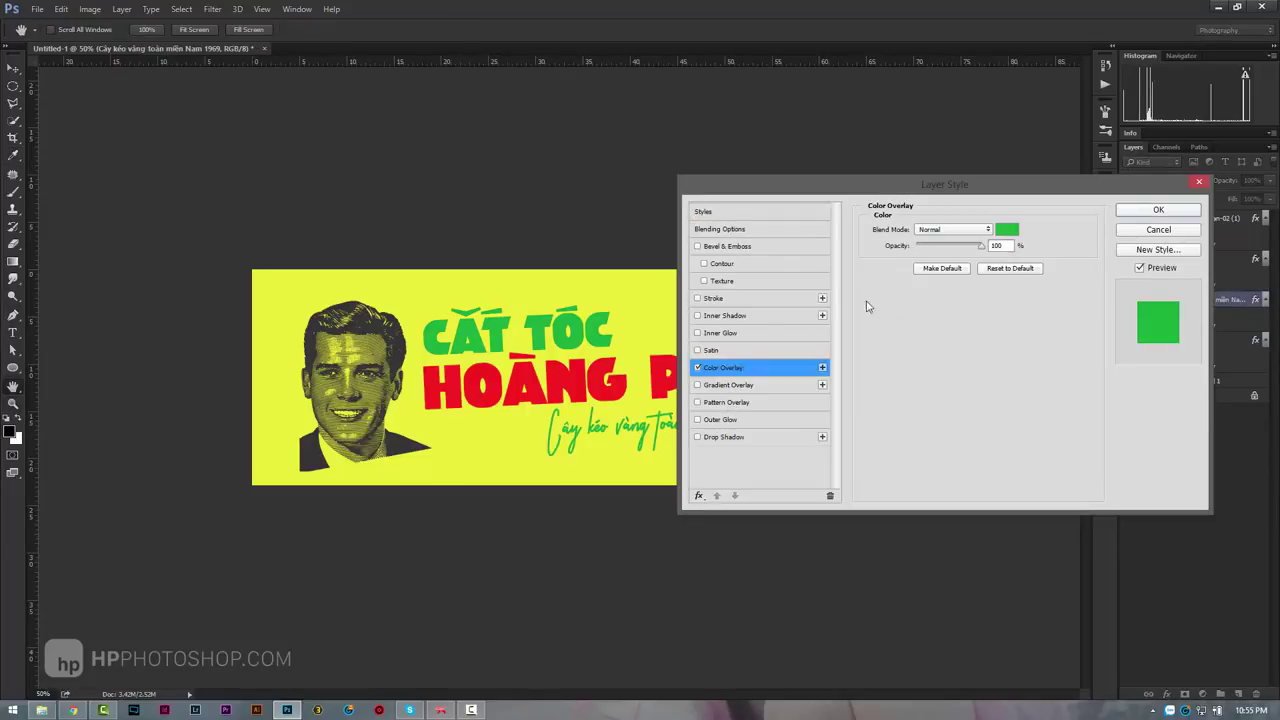
click(1158, 209)
mouse_move(628, 356)
mouse_down()
mouse_move(537, 349)
mouse_move(594, 347)
mouse_up()
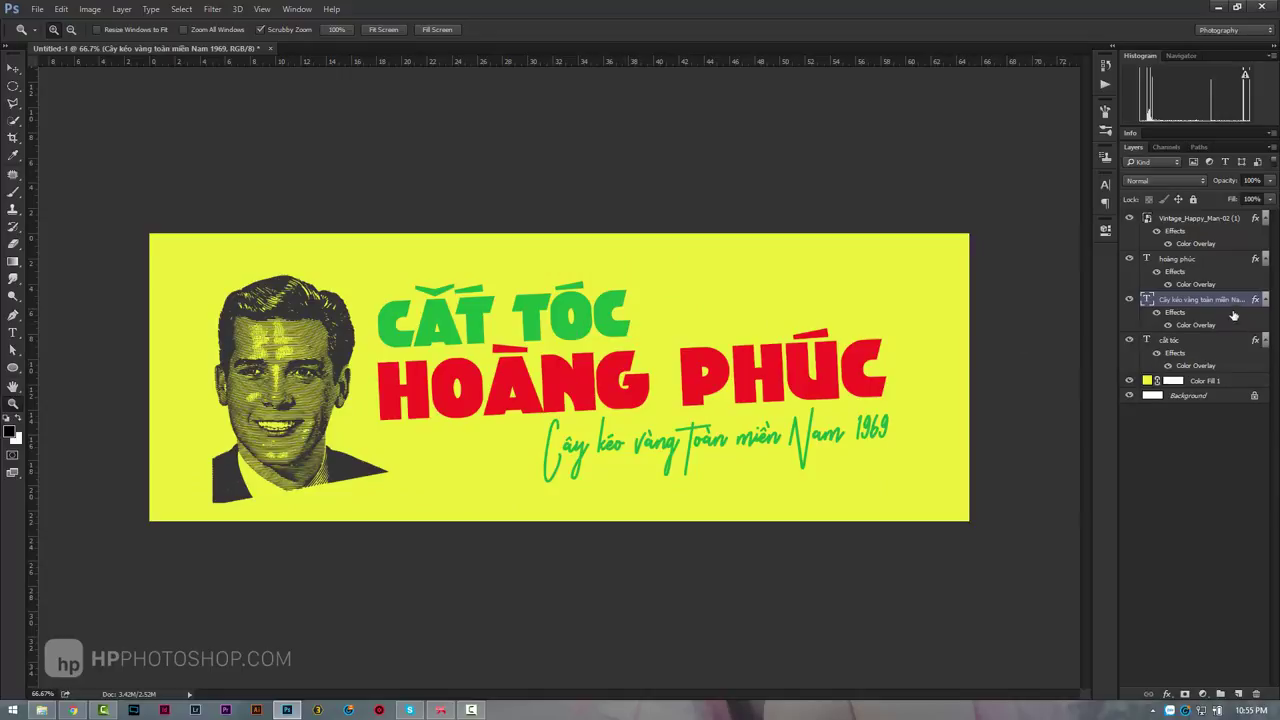
Enable a Drop Shadow on HOÀNG PHÚC, reset it to defaults, with Normal blending.
double_click(1227, 267)
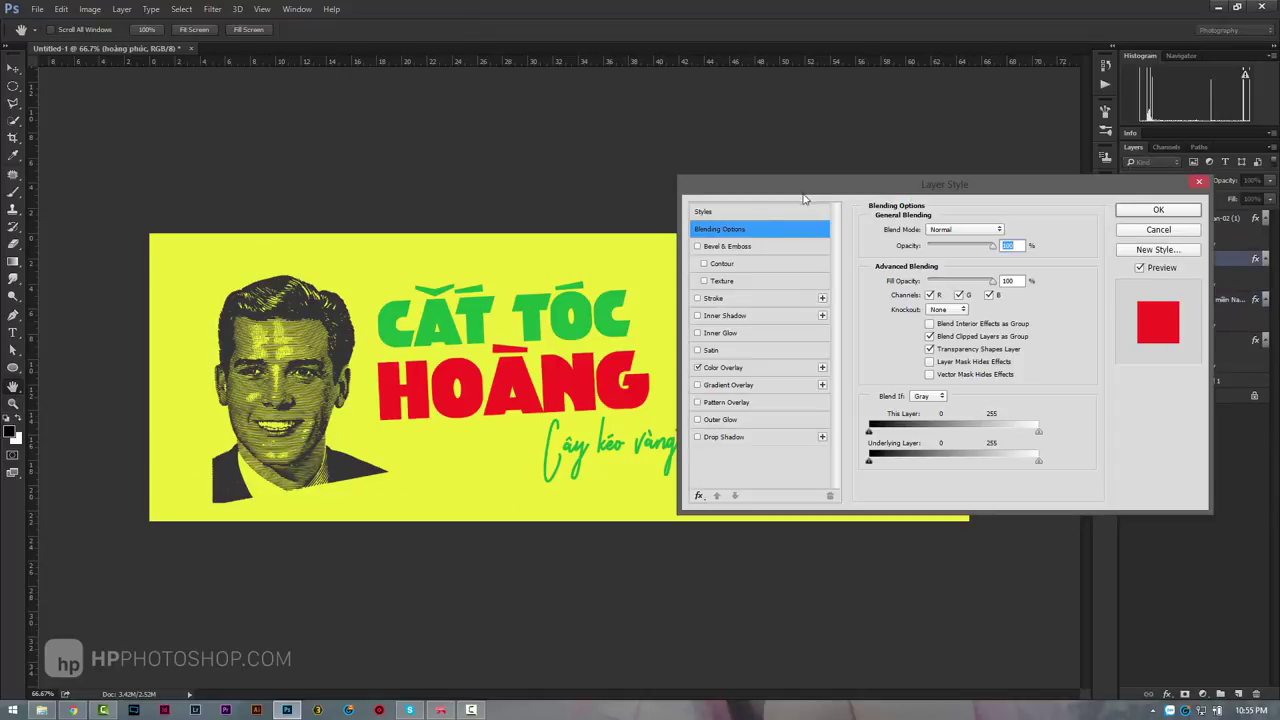
mouse_move(825, 190)
mouse_down()
mouse_move(845, 158)
mouse_move(810, 150)
mouse_up()
click(1146, 170)
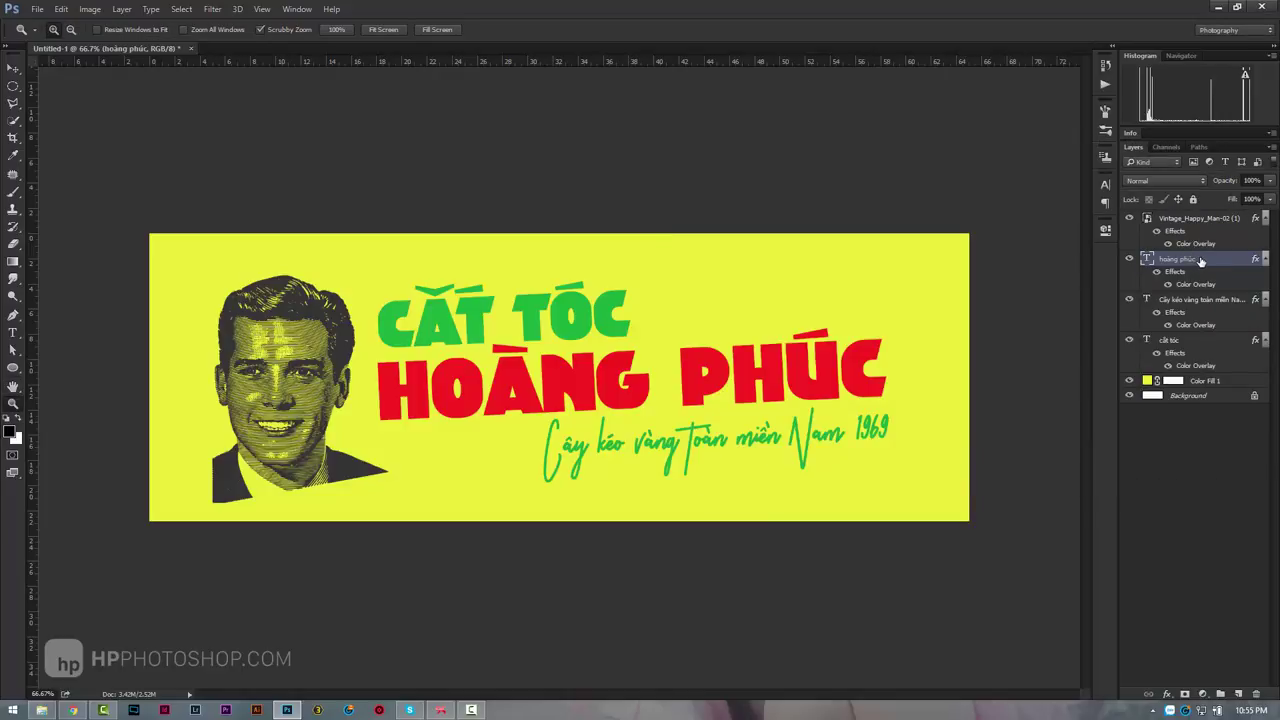
right_click(1201, 261)
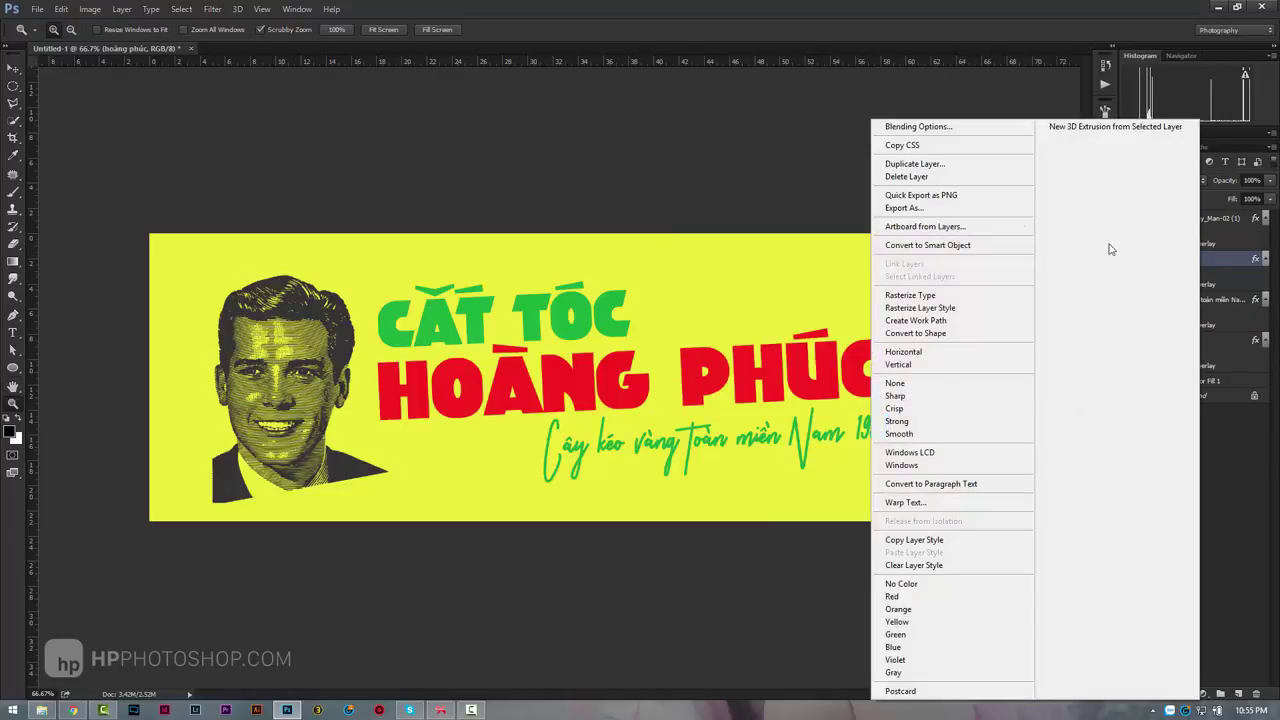
click(951, 133)
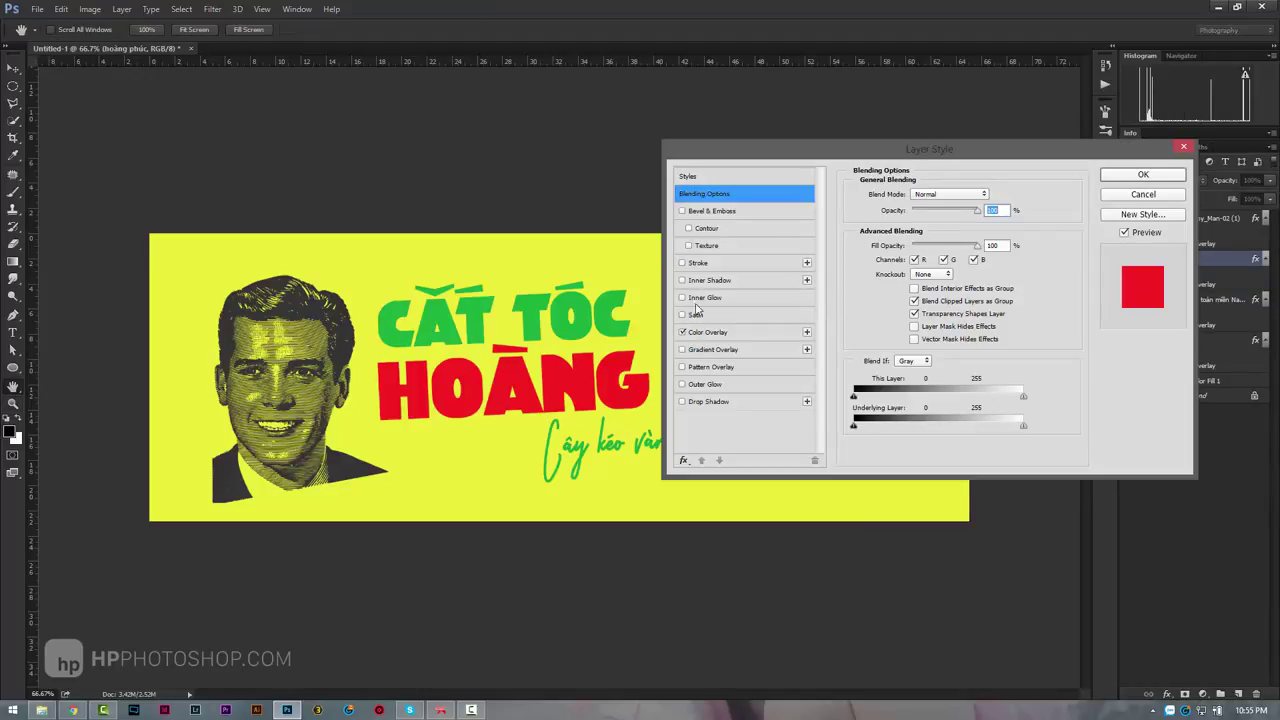
click(730, 402)
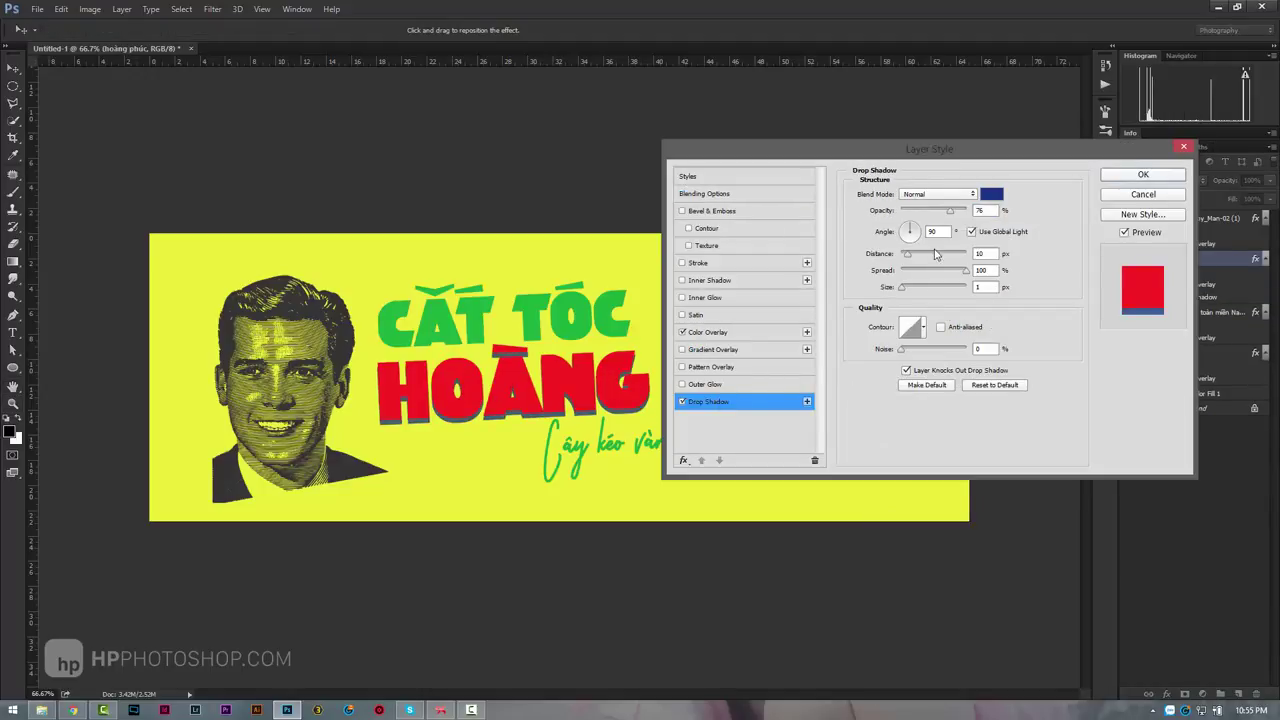
click(937, 194)
click(1037, 249)
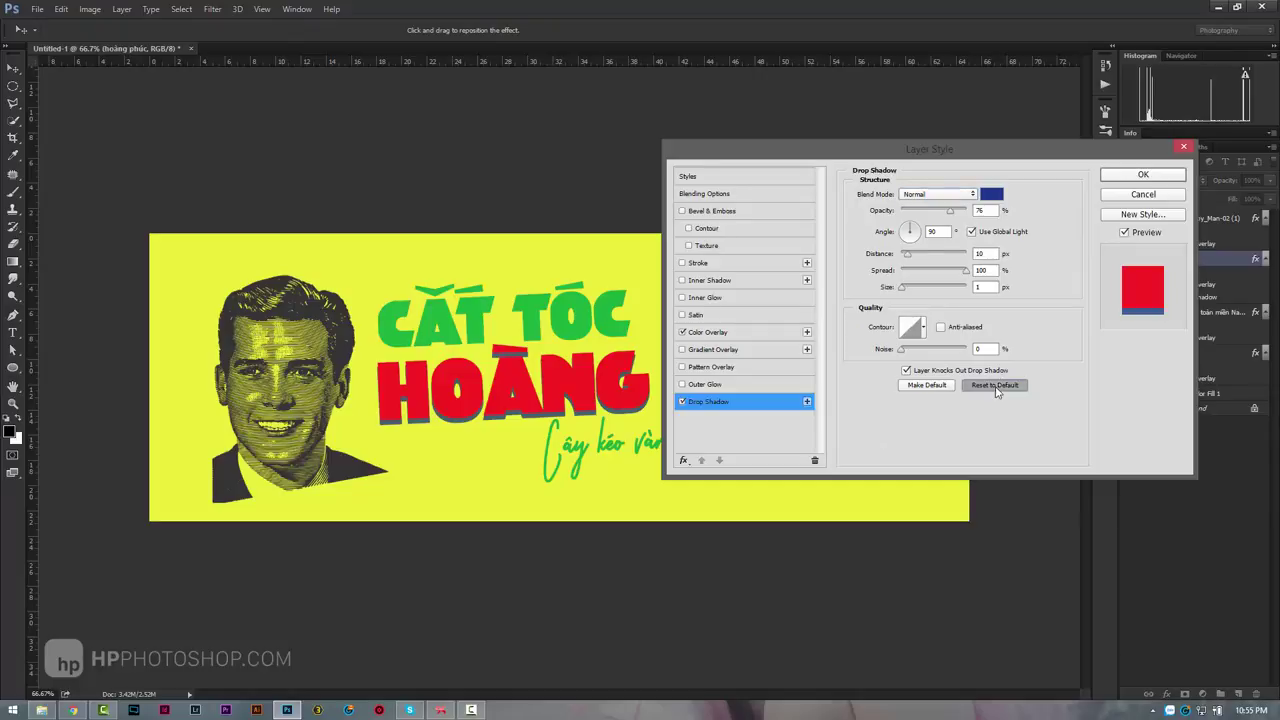
click(995, 385)
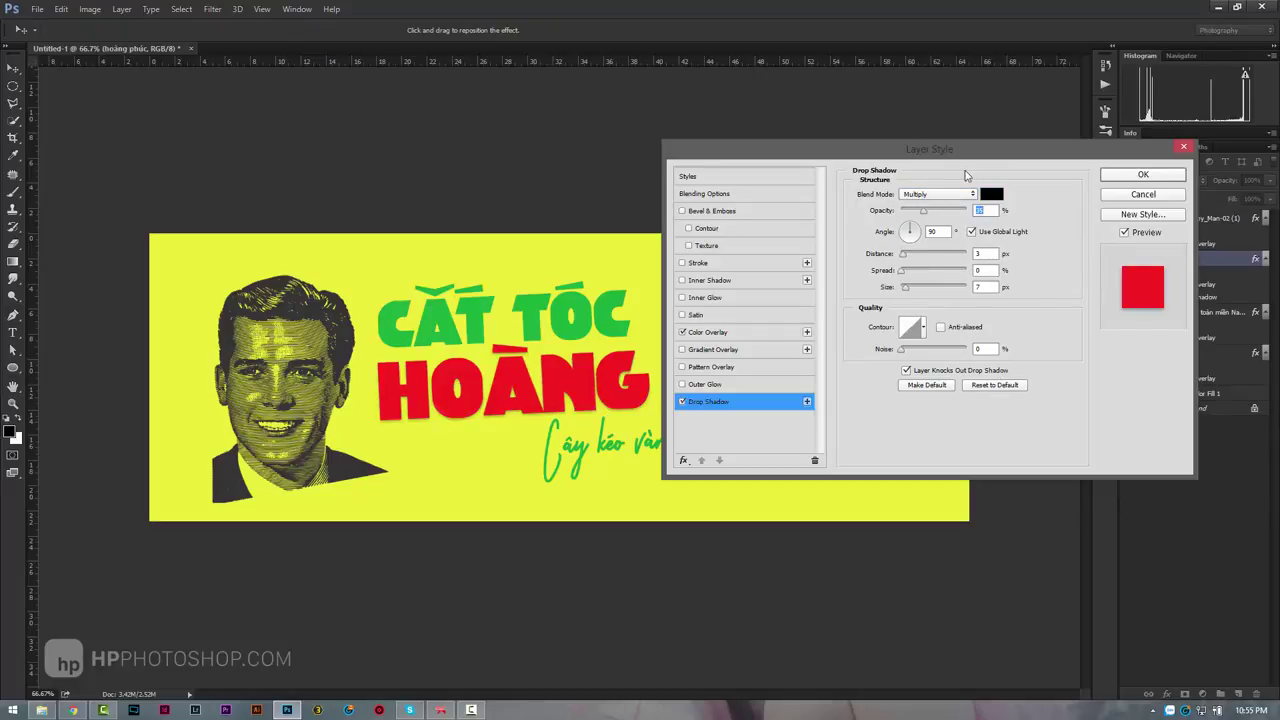
click(948, 196)
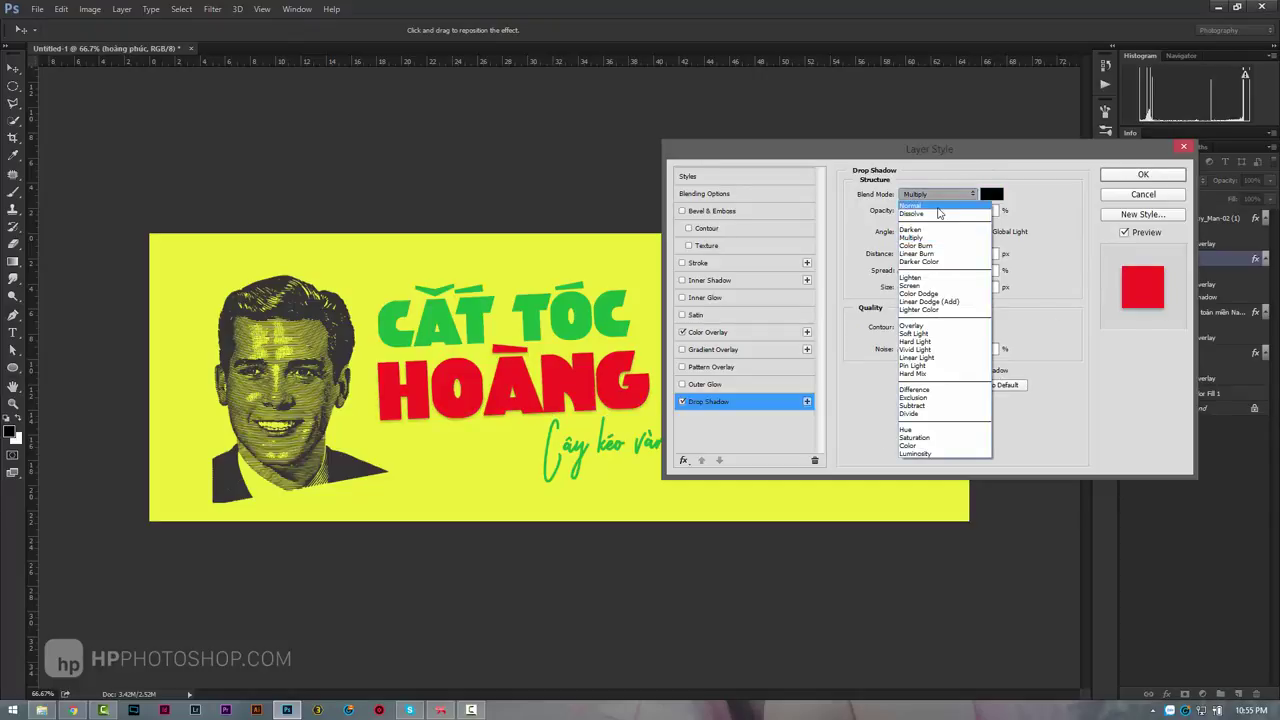
click(938, 207)
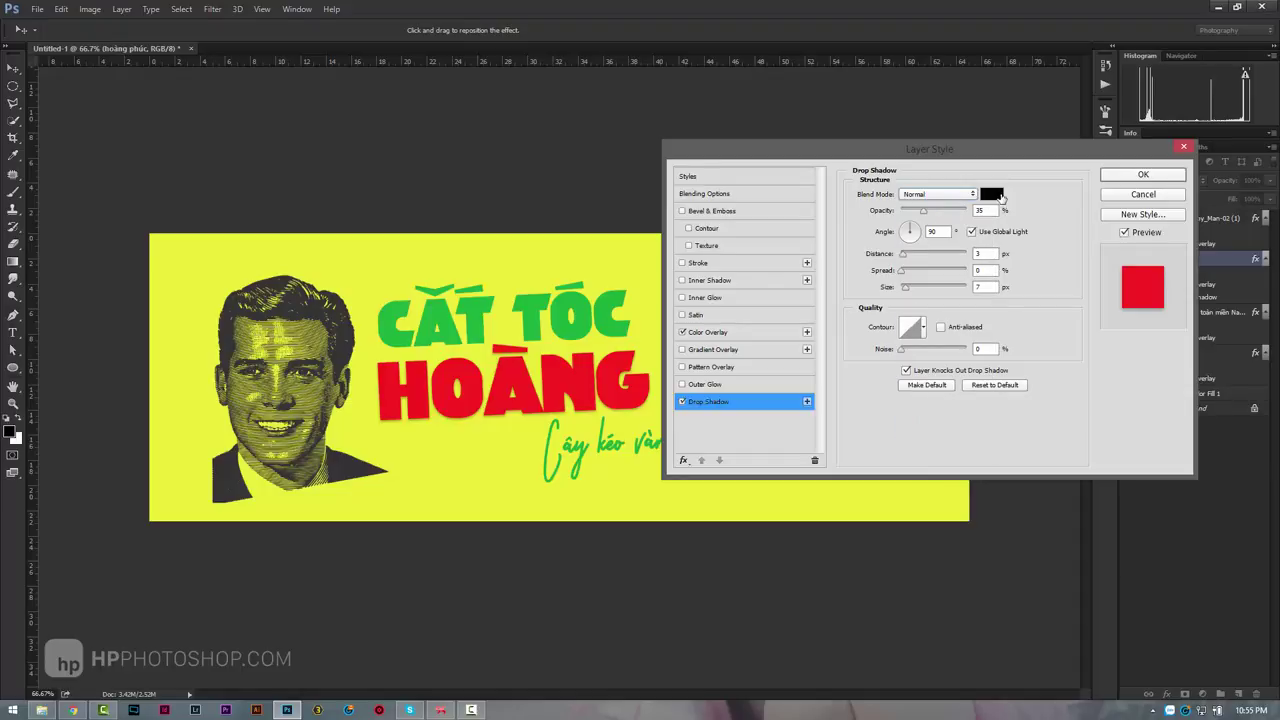
Make the shadow blue with Spread 100, Size 0, Angle 122 and Distance 14.
click(993, 195)
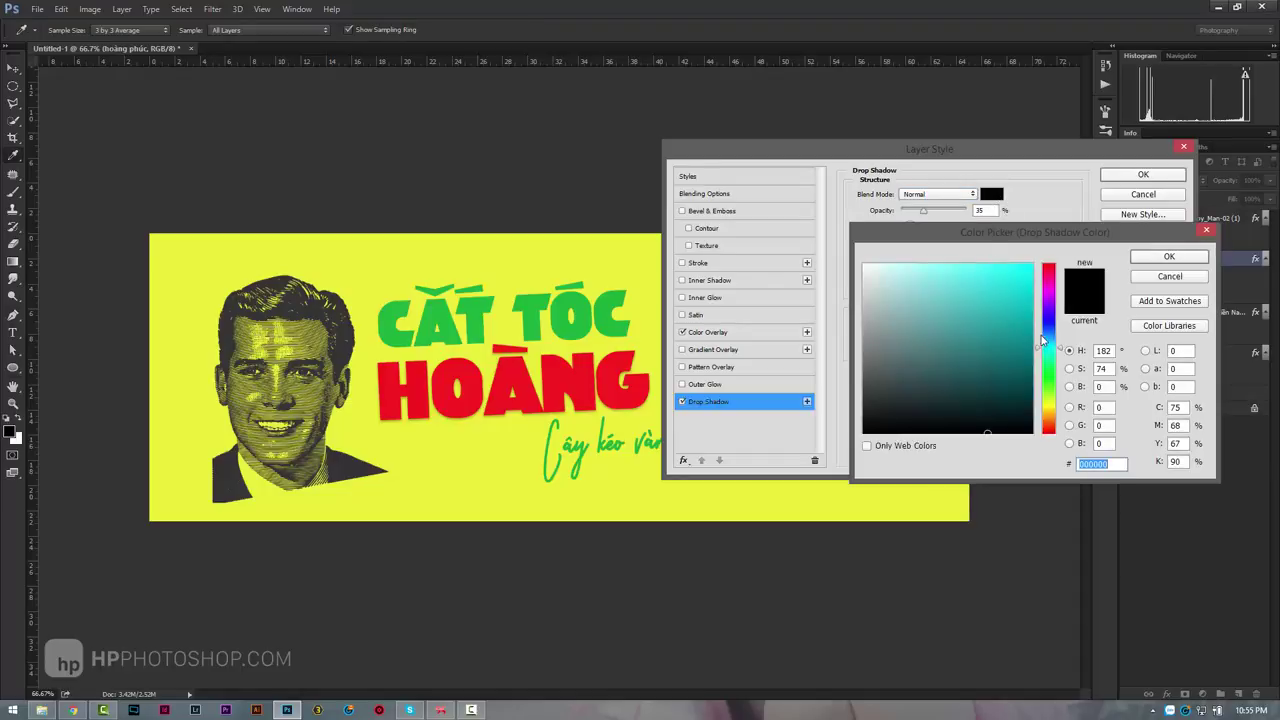
click(1048, 328)
click(1028, 268)
click(1169, 256)
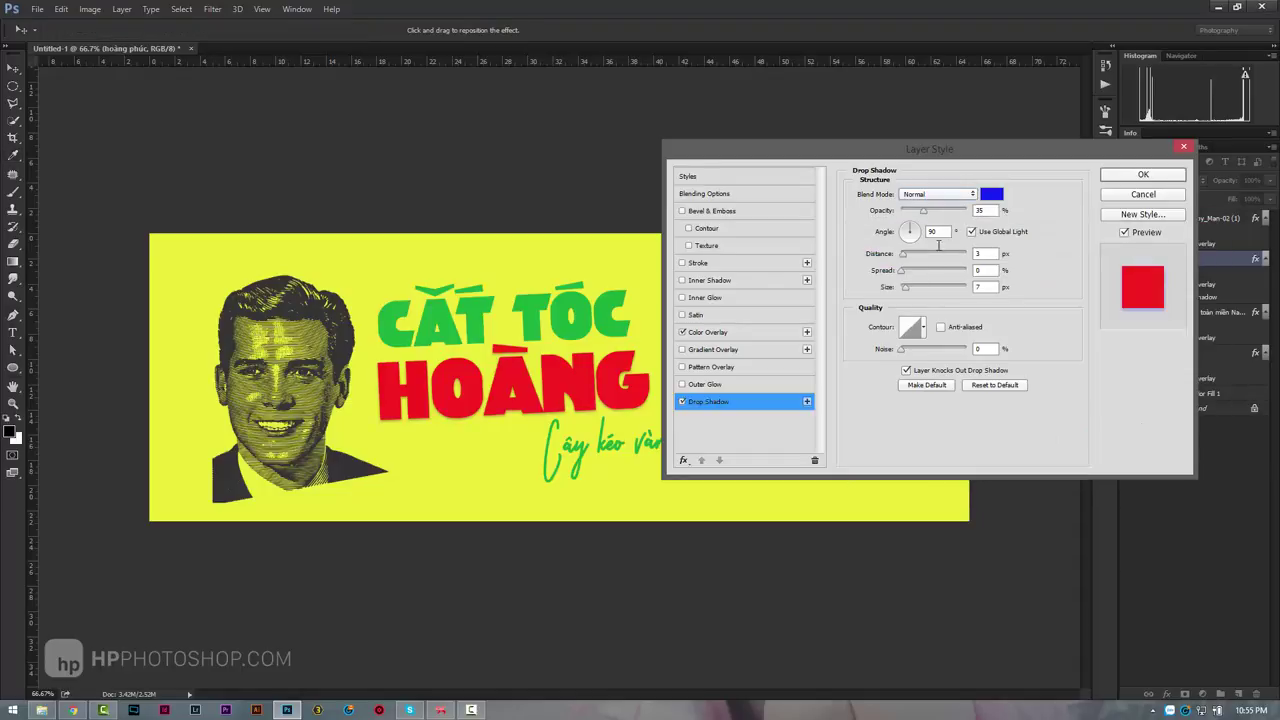
drag(950, 273, 966, 272)
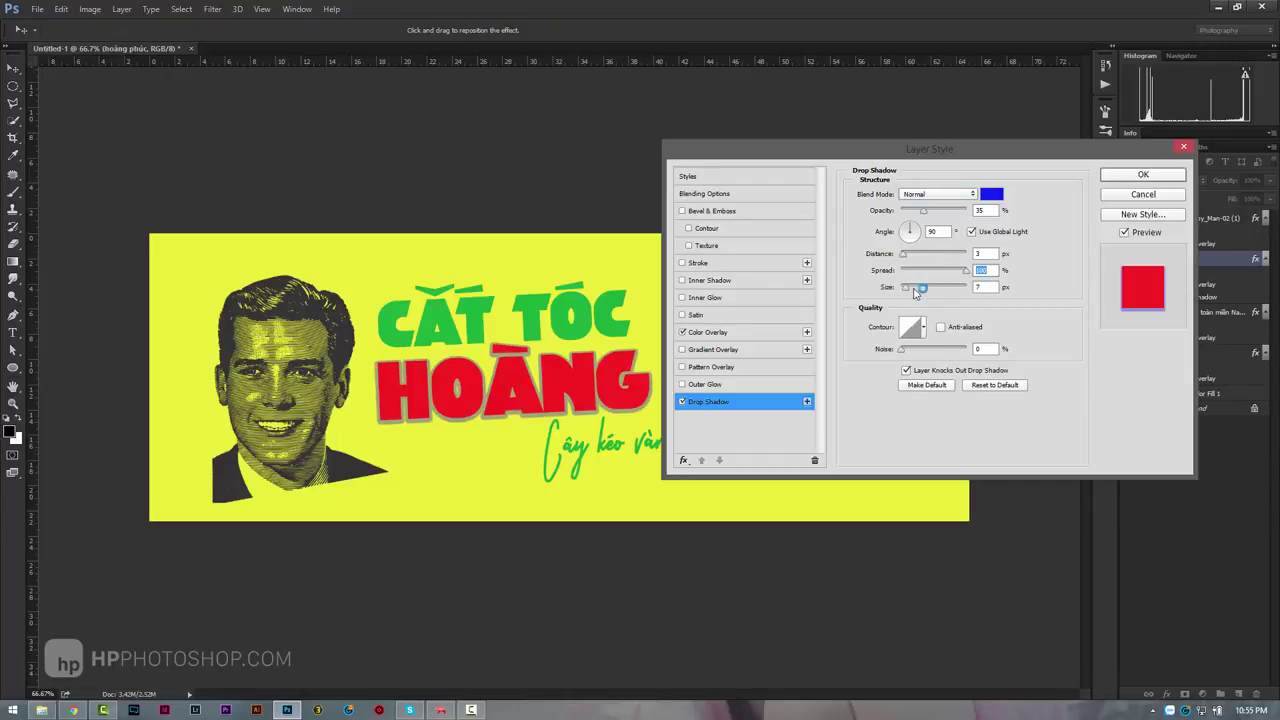
drag(905, 292, 895, 291)
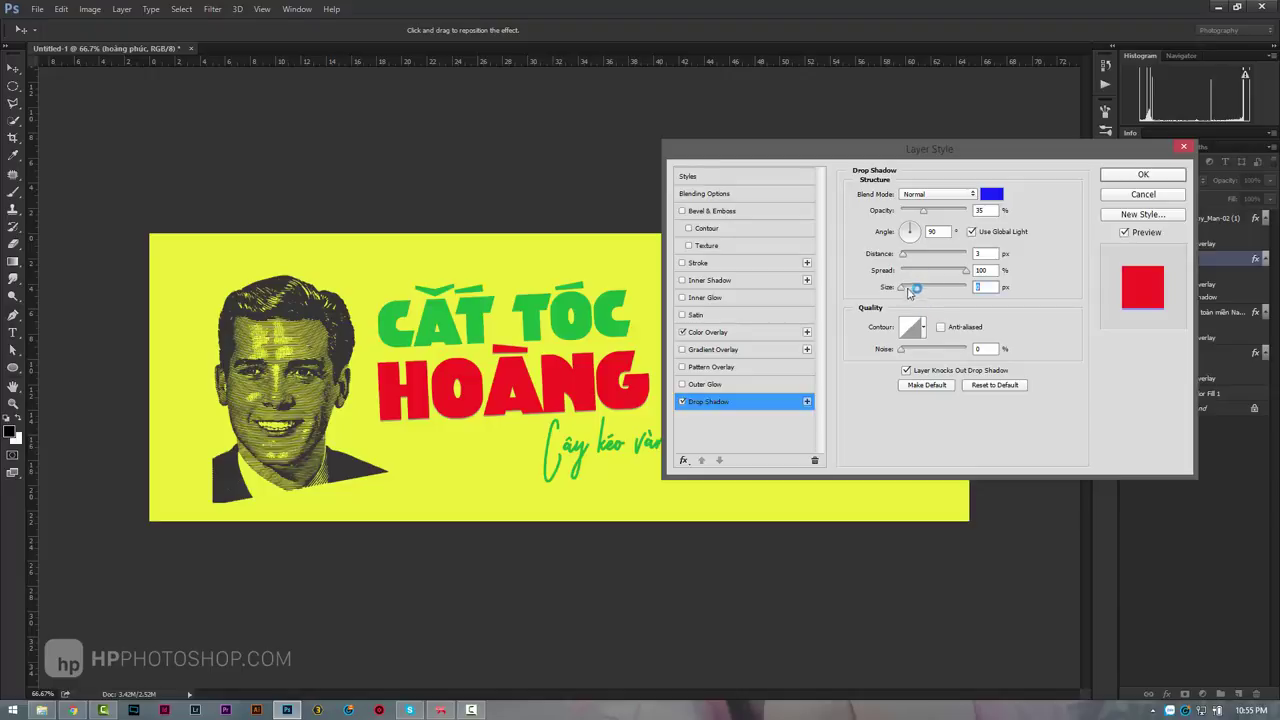
drag(905, 256, 914, 259)
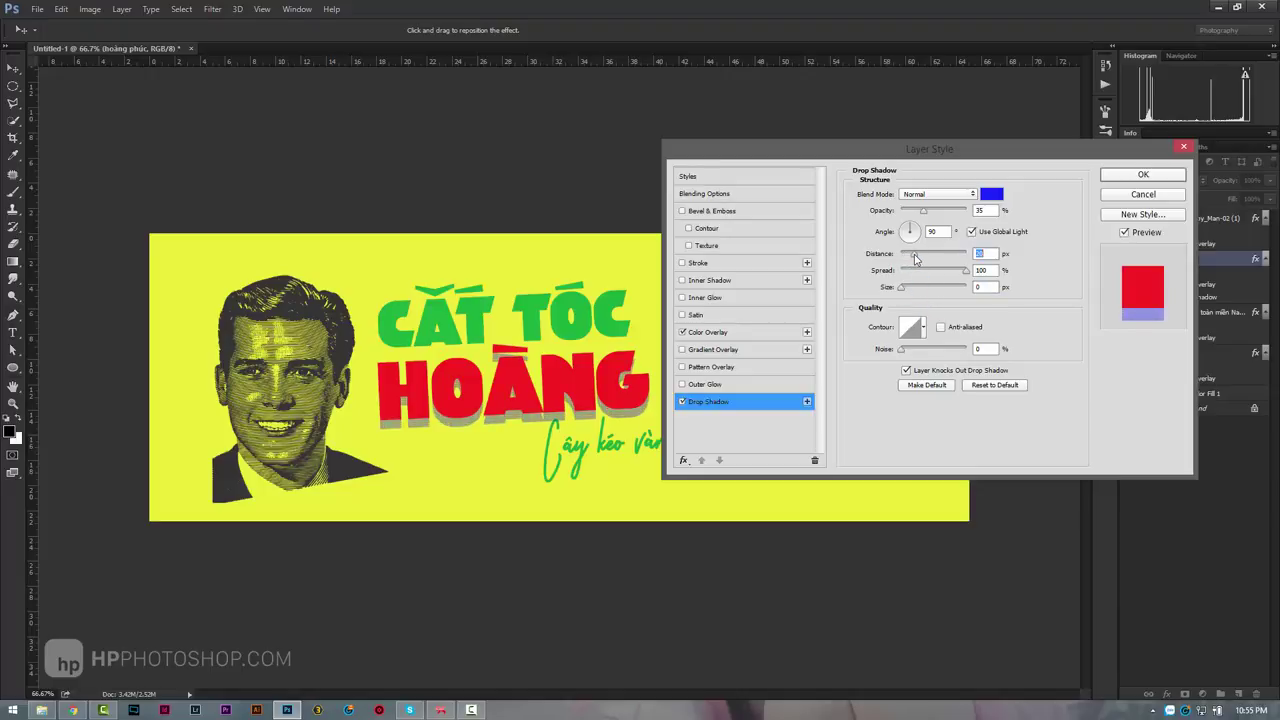
click(908, 232)
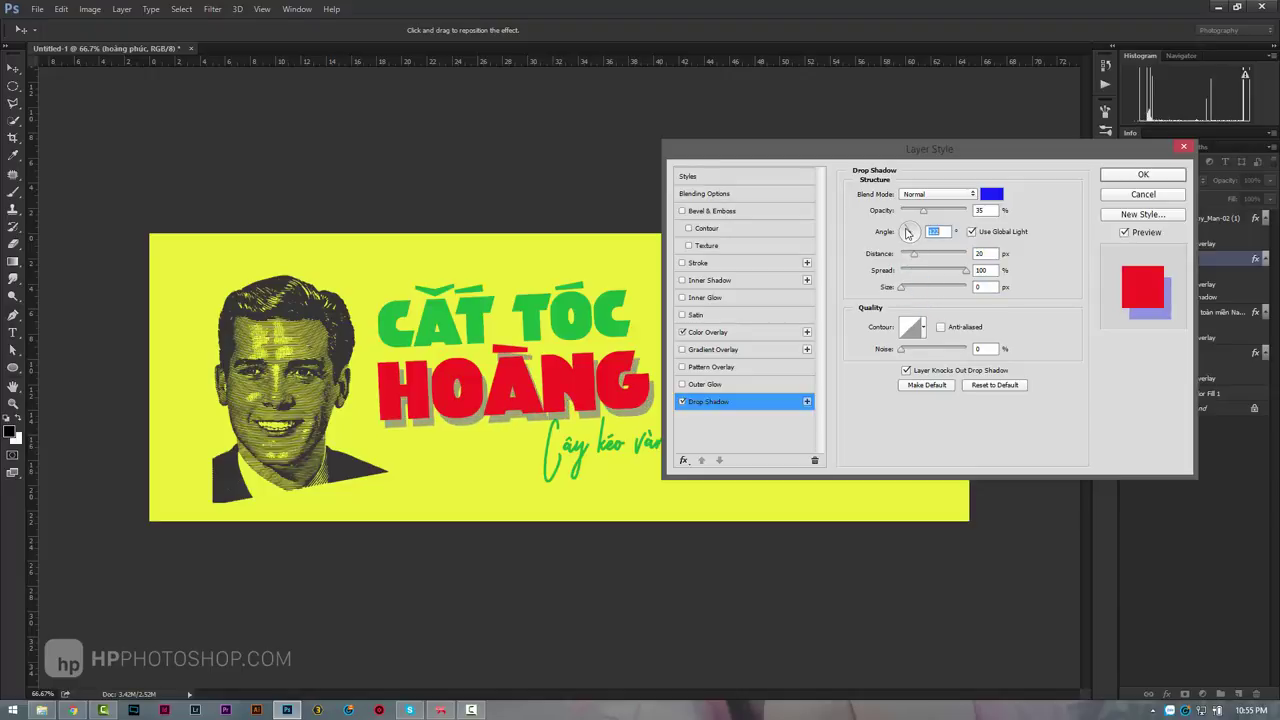
drag(914, 263, 897, 255)
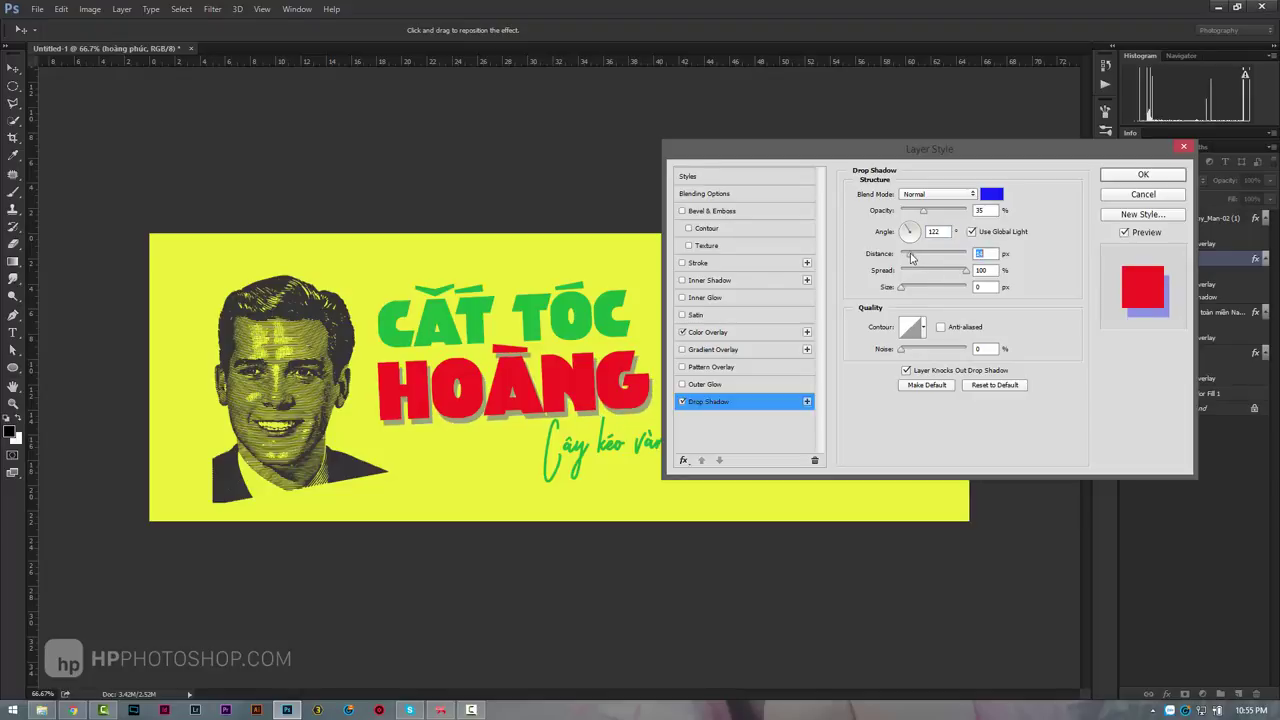
Raise the shadow opacity to 100%, refine its blue, and apply it.
drag(847, 157, 862, 173)
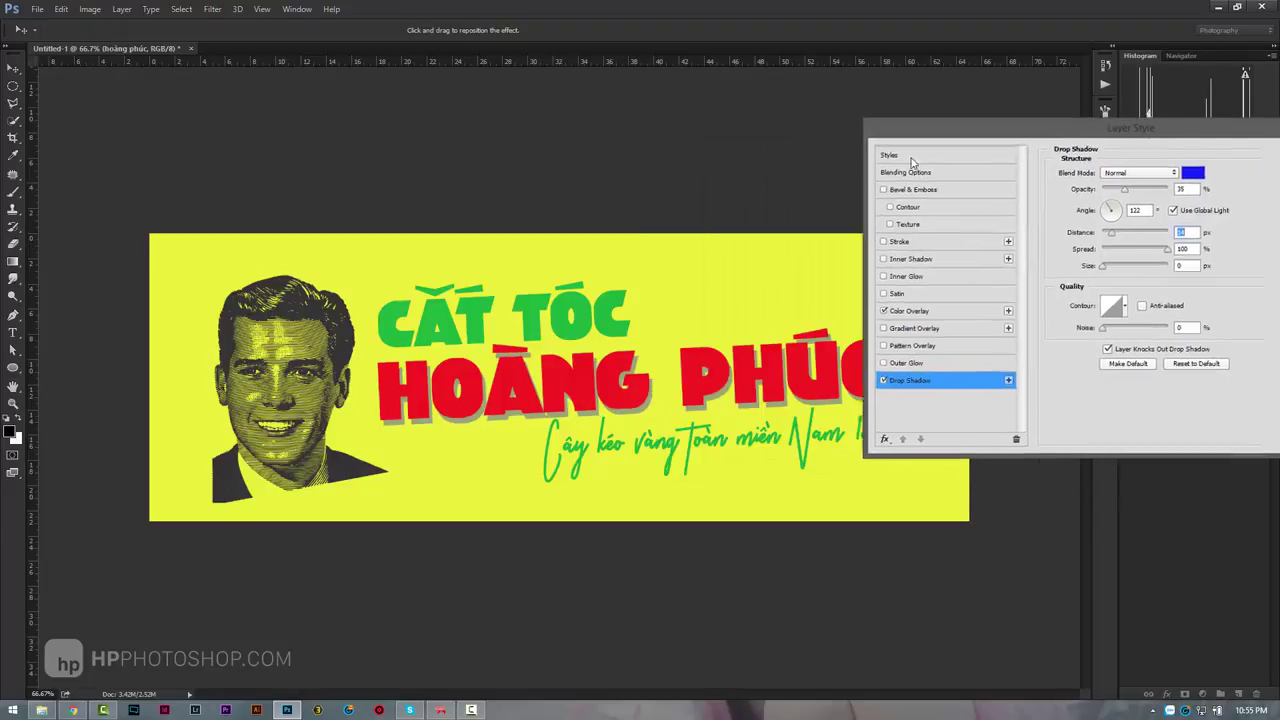
drag(949, 230, 994, 230)
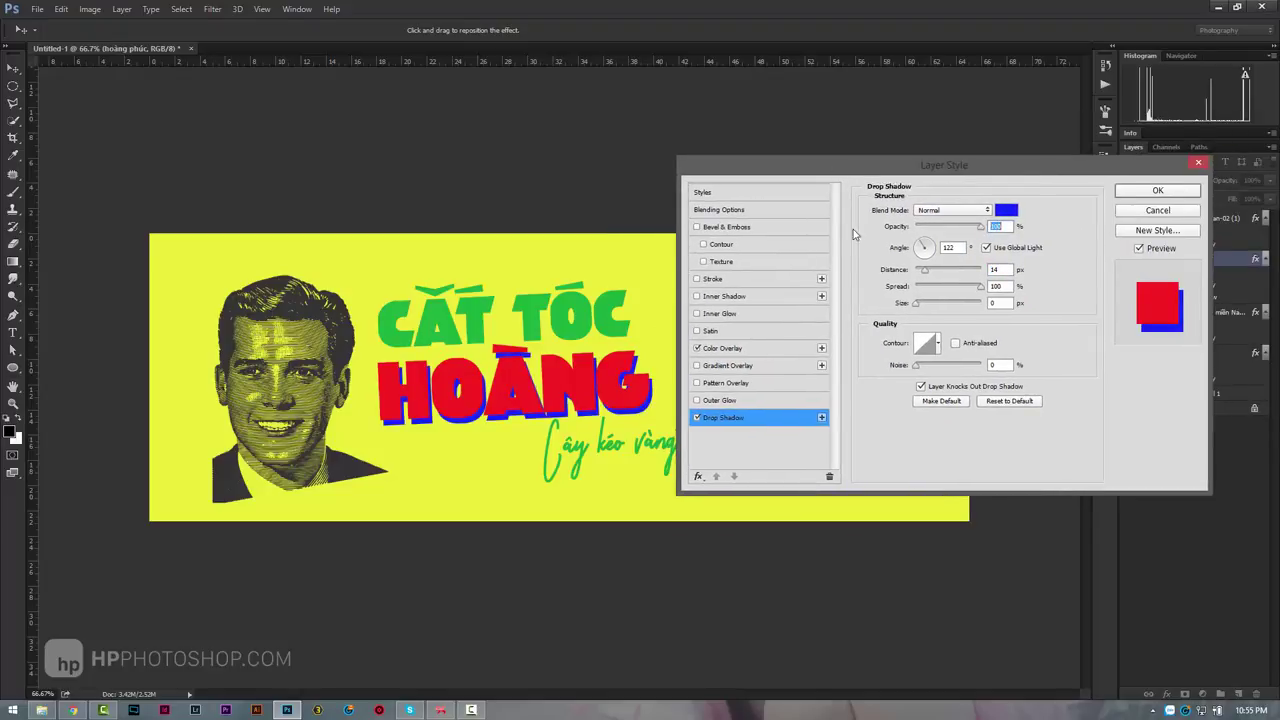
click(1006, 210)
click(978, 281)
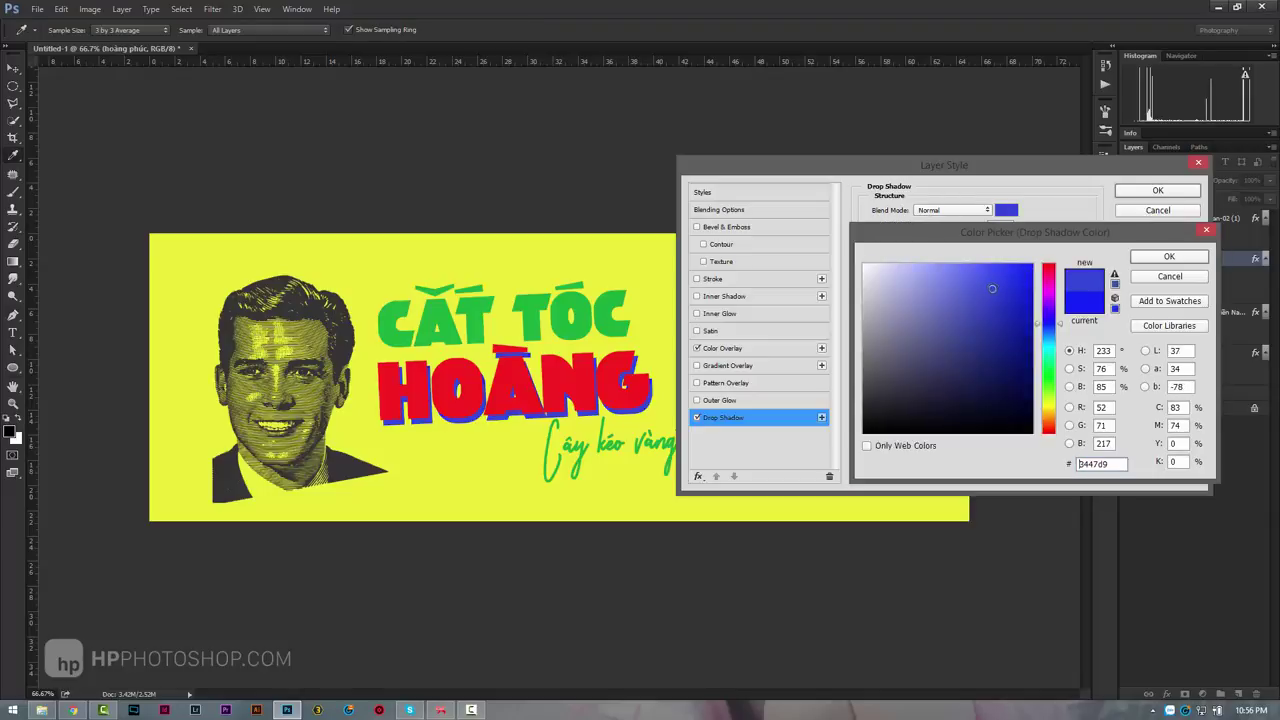
mouse_move(978, 281)
mouse_down()
mouse_move(979, 295)
mouse_move(970, 288)
mouse_up()
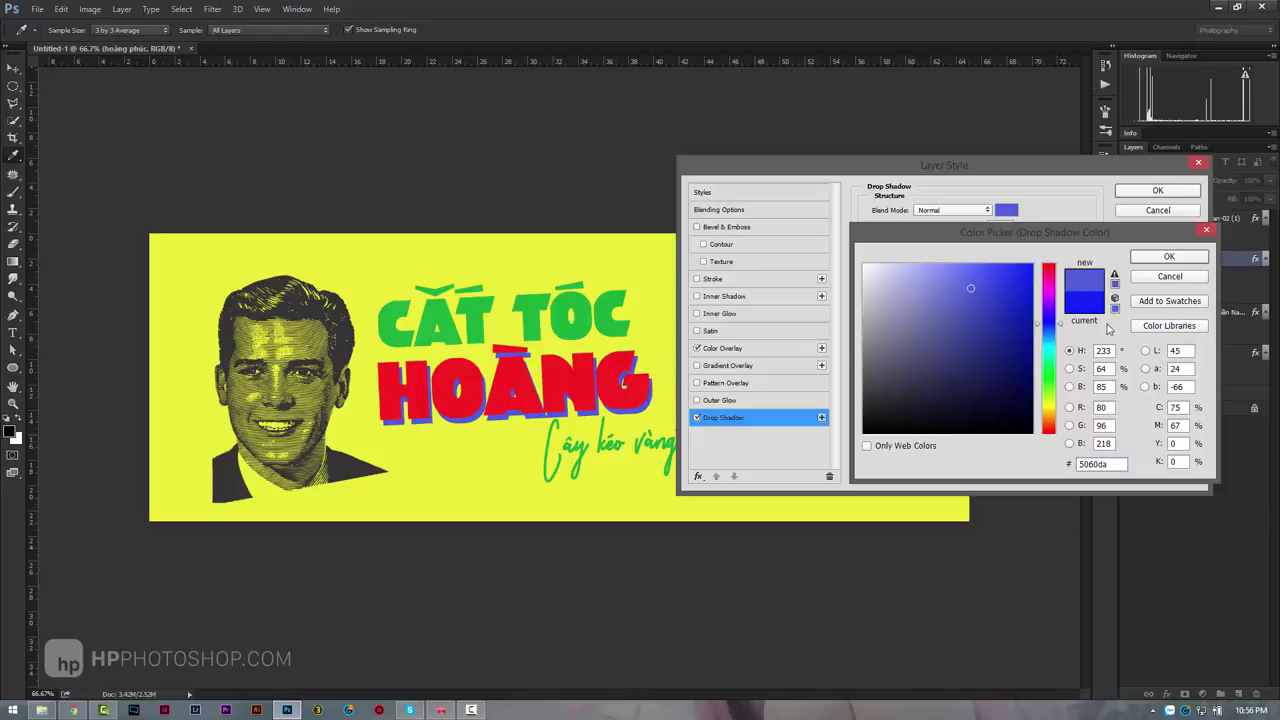
click(1170, 262)
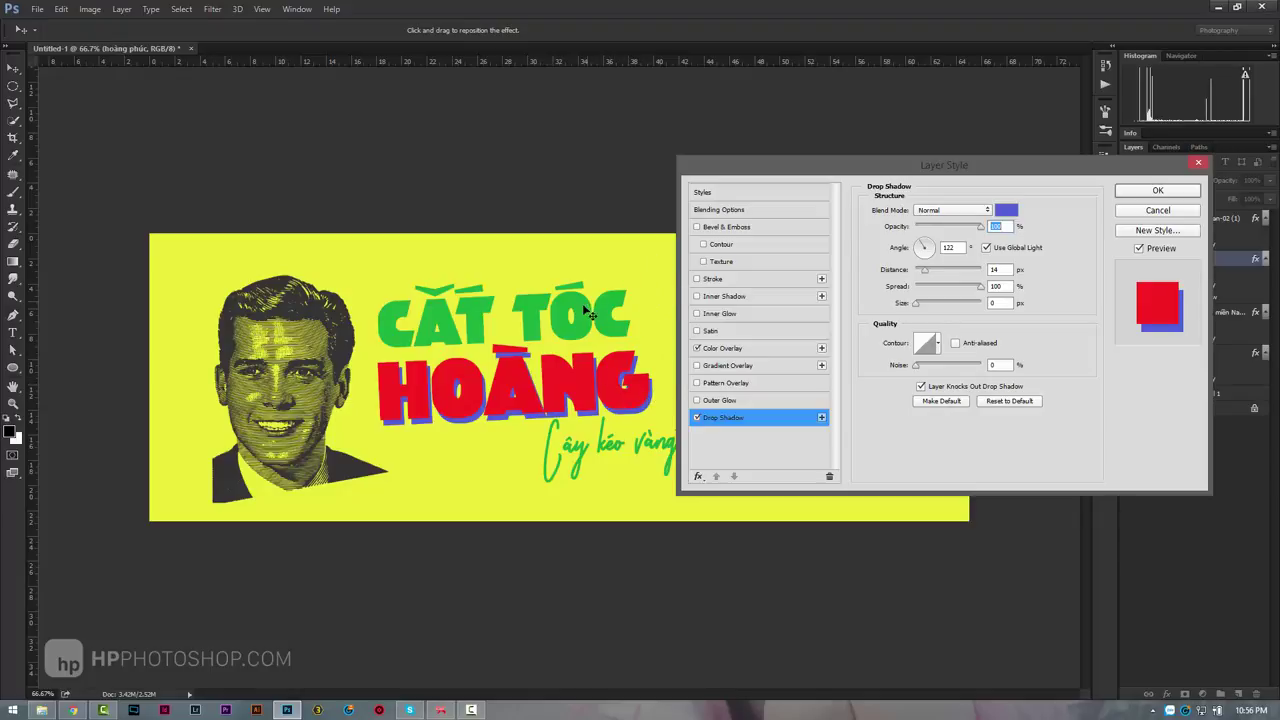
click(1157, 190)
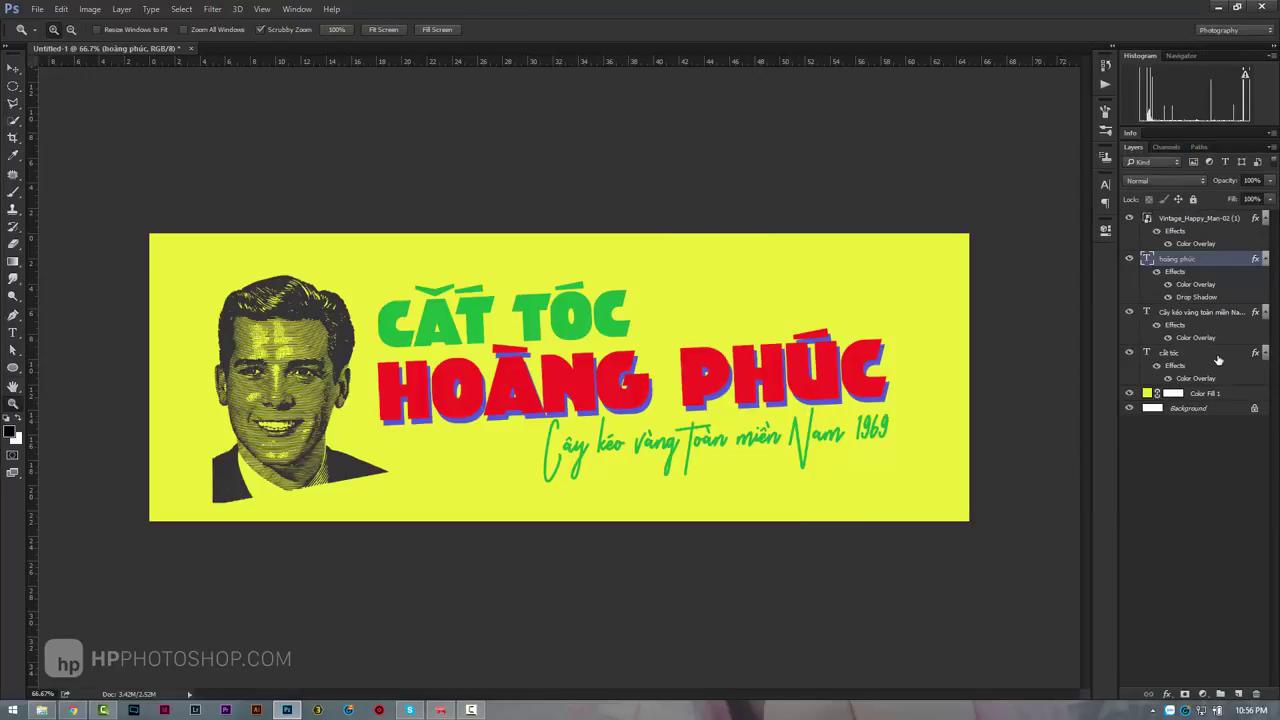
Give the CẮT TÓC title a bright orange drop shadow.
double_click(1205, 356)
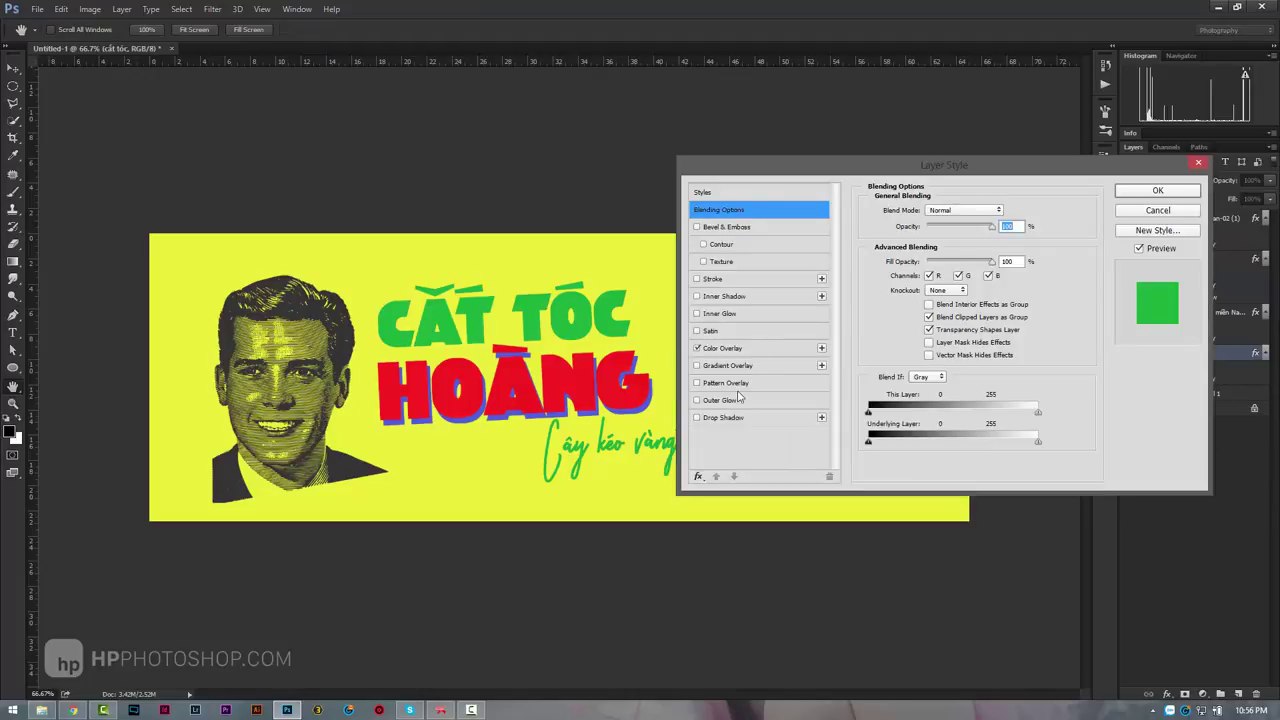
click(735, 418)
click(1006, 210)
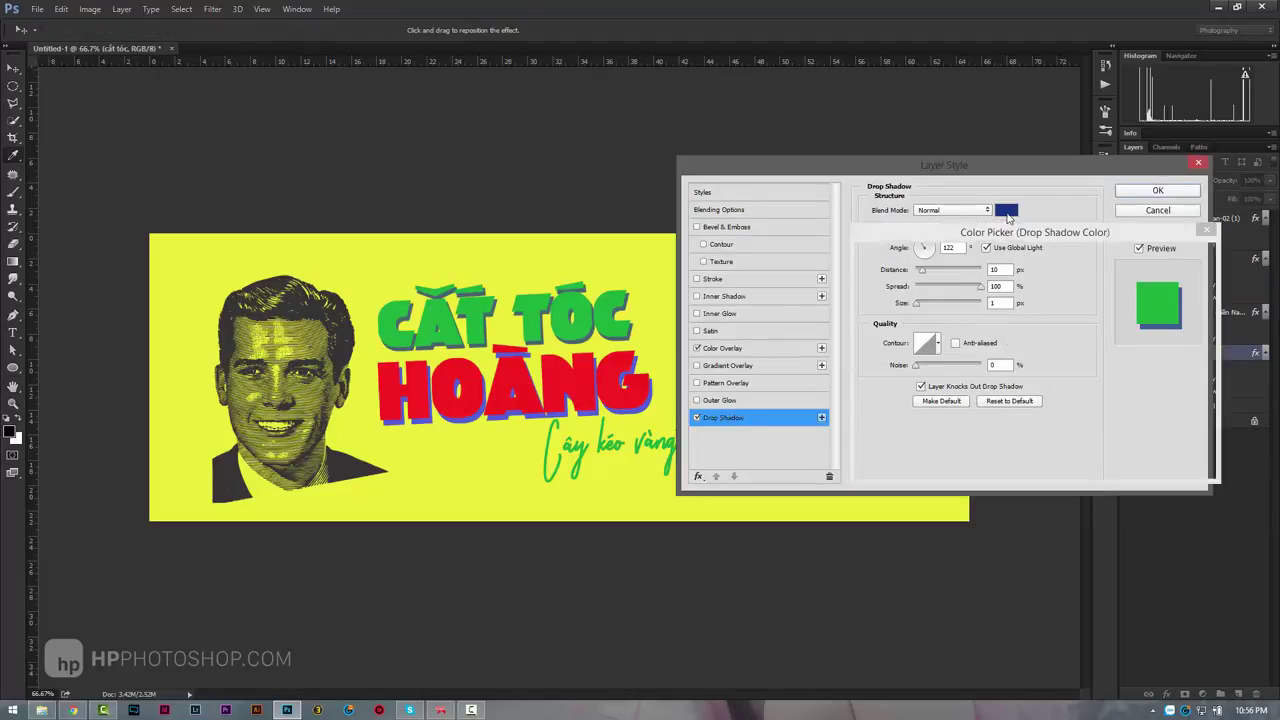
drag(1053, 414, 1050, 424)
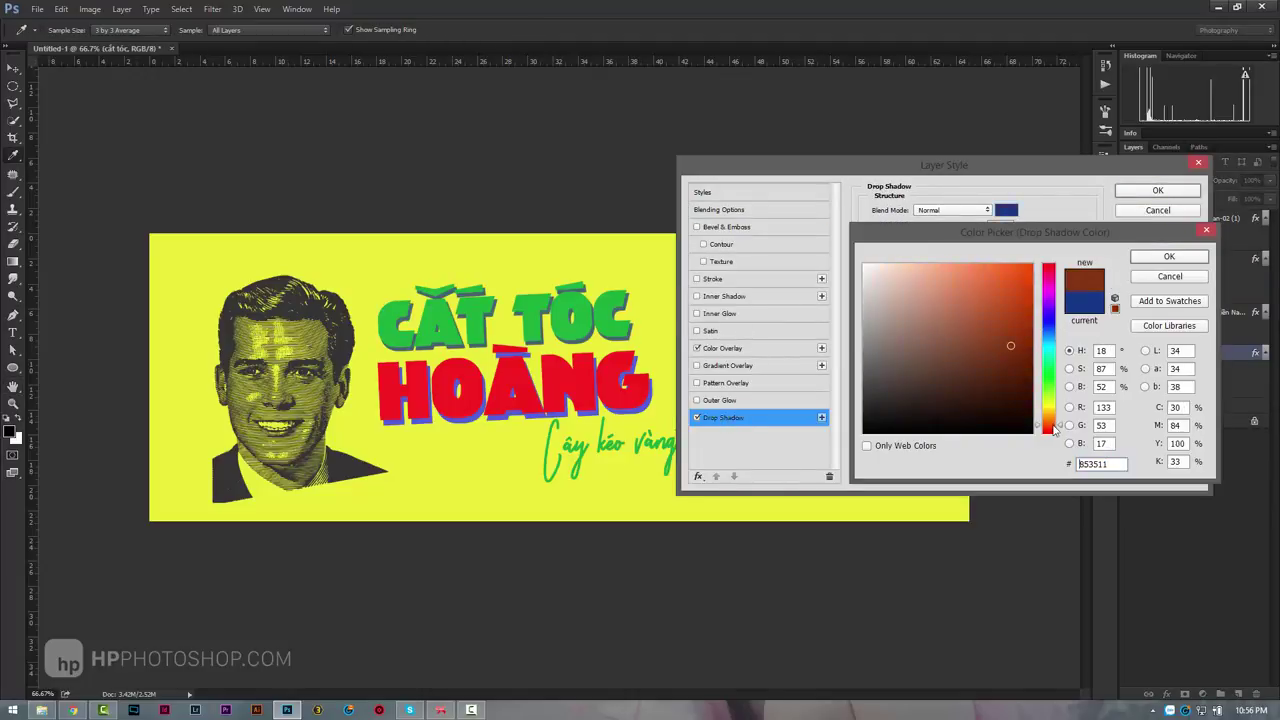
click(1015, 272)
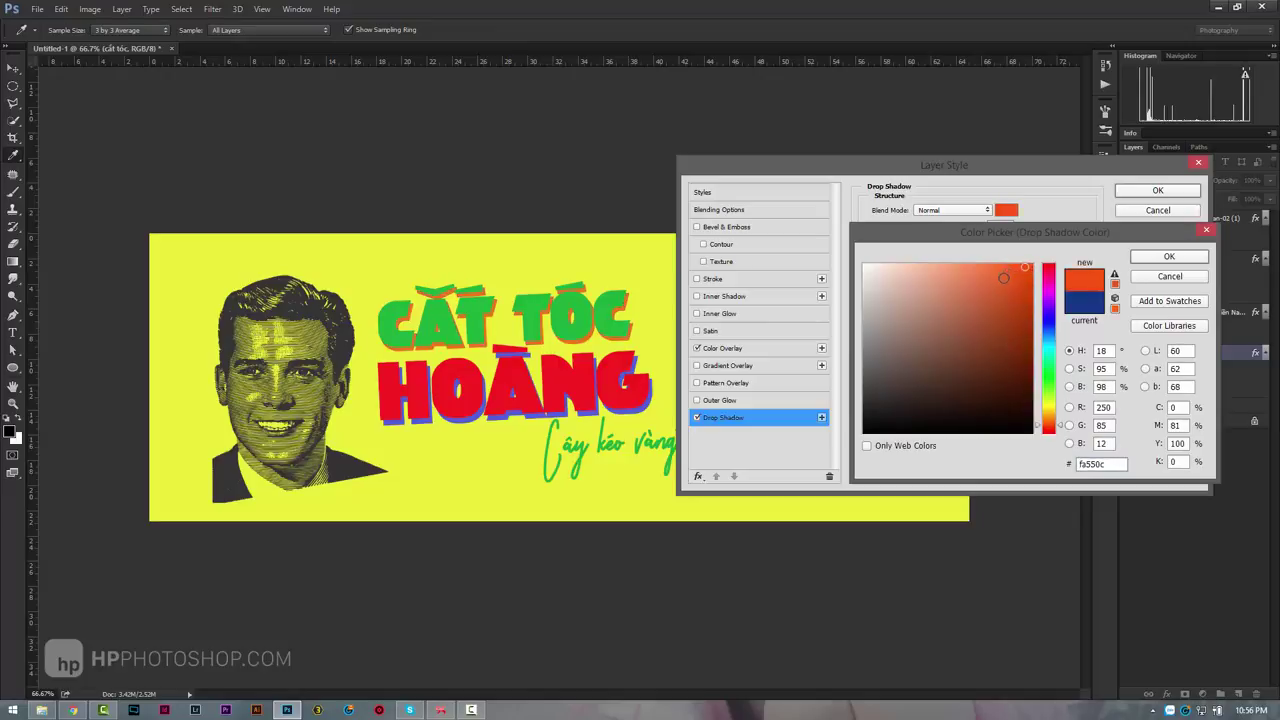
click(1167, 259)
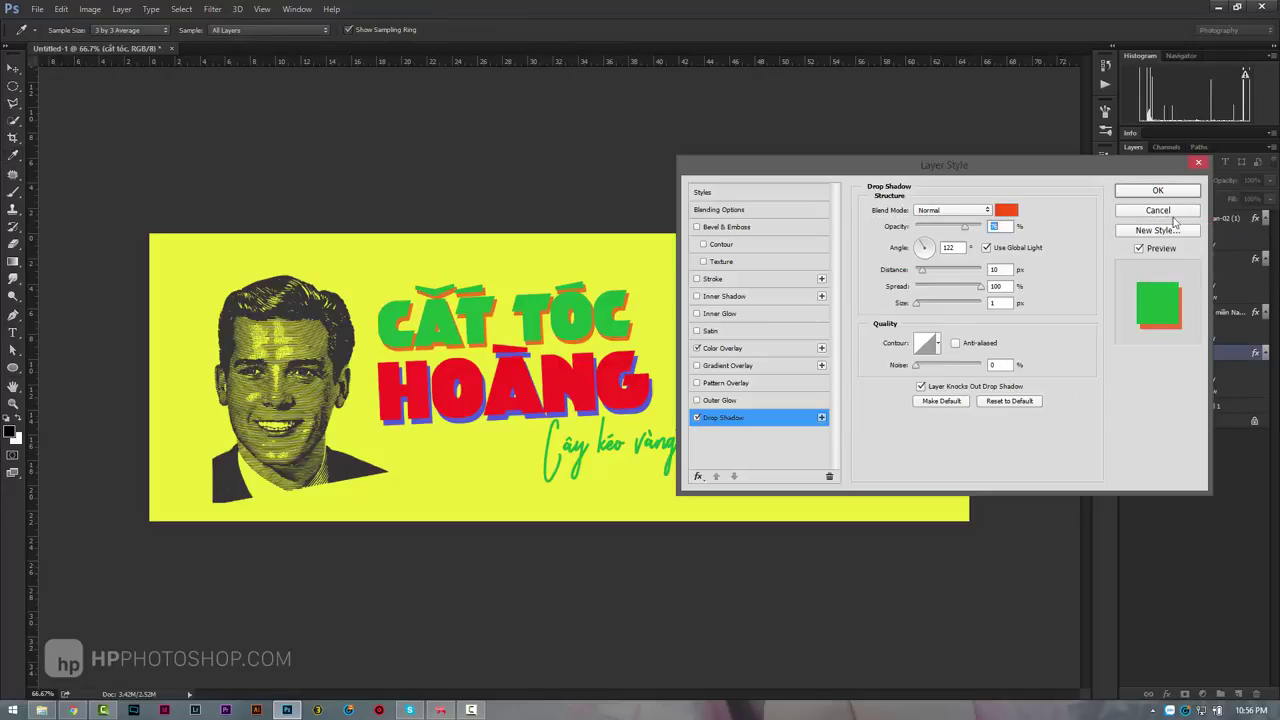
click(1160, 191)
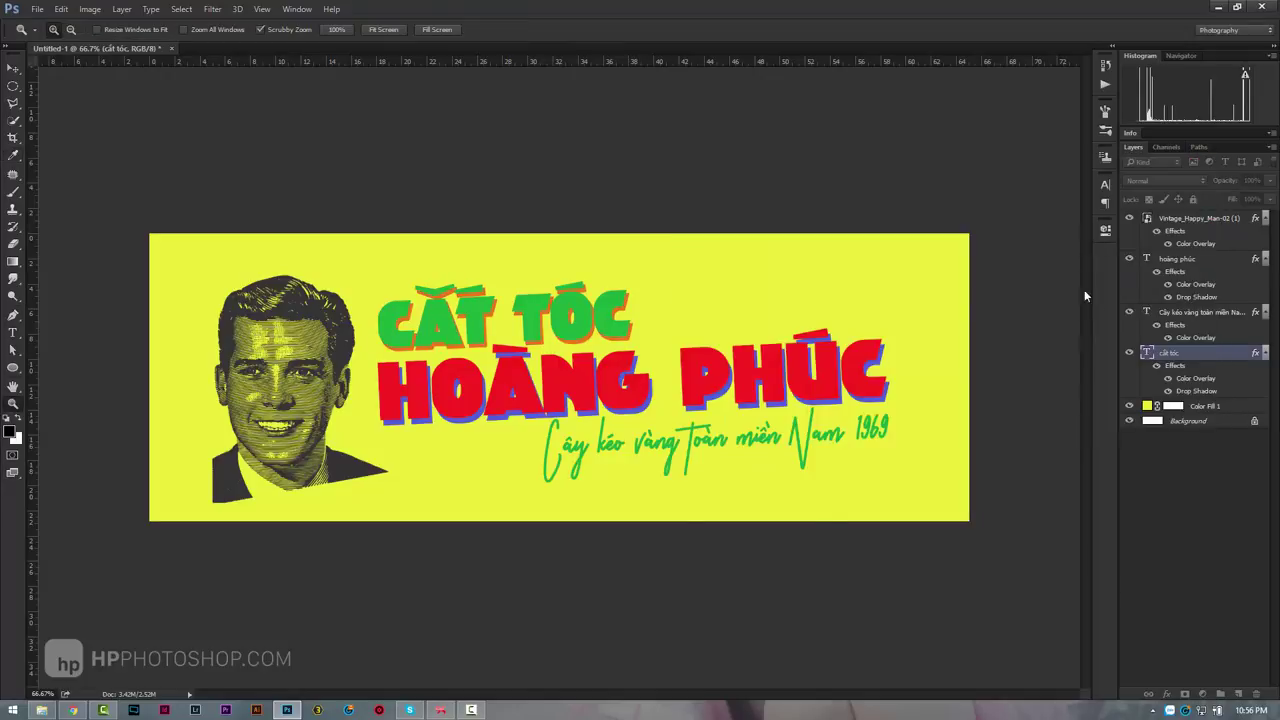
Give the tagline an orange drop shadow sampled from the banner, then view at about 67%.
double_click(1224, 327)
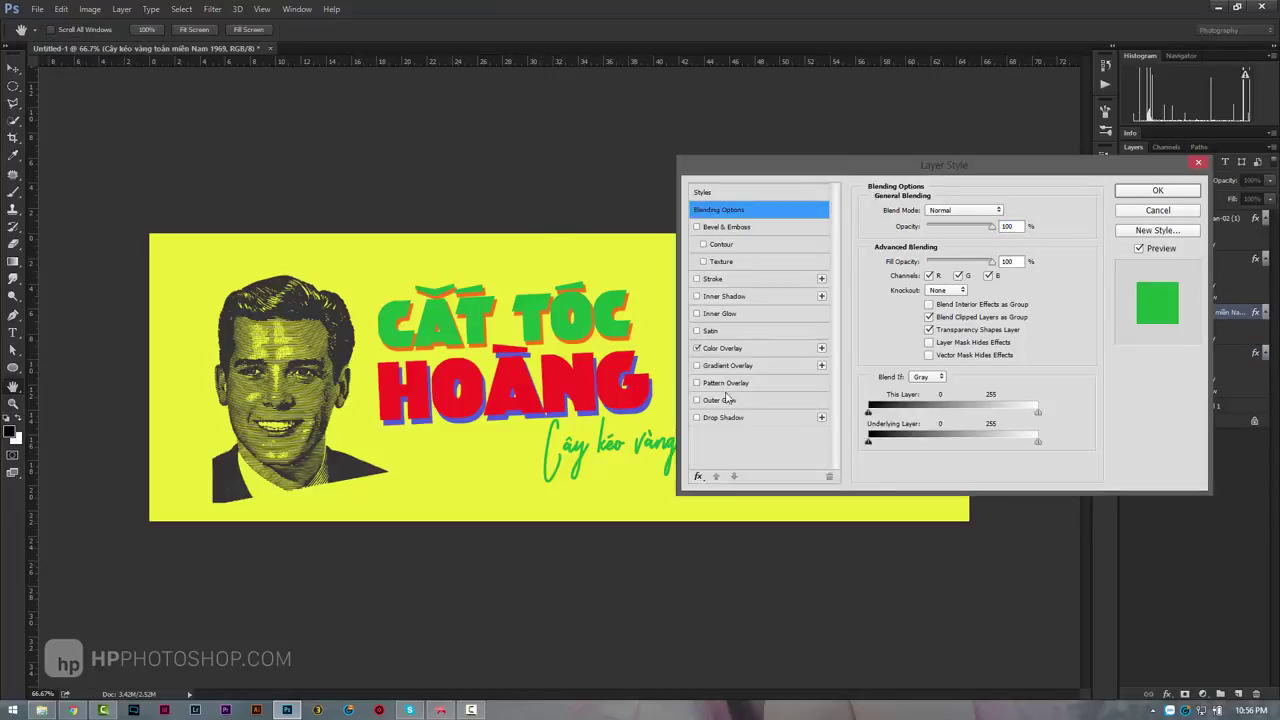
click(737, 418)
click(1006, 210)
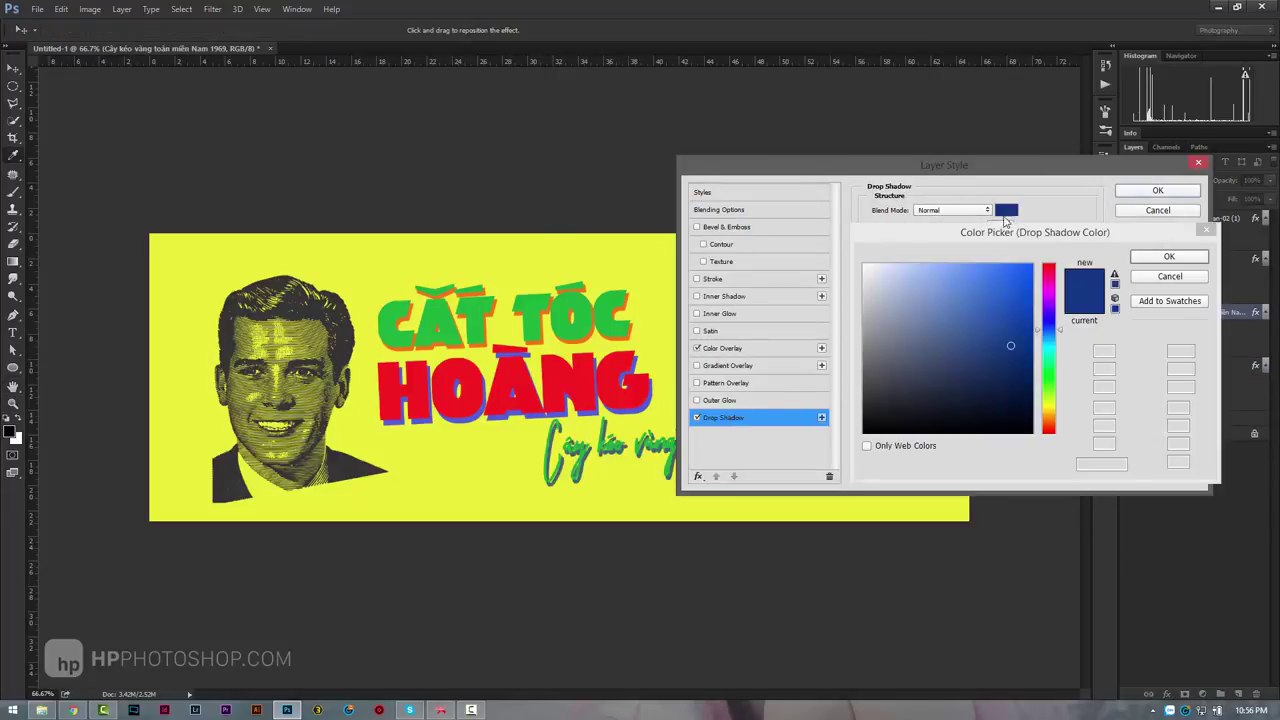
click(595, 328)
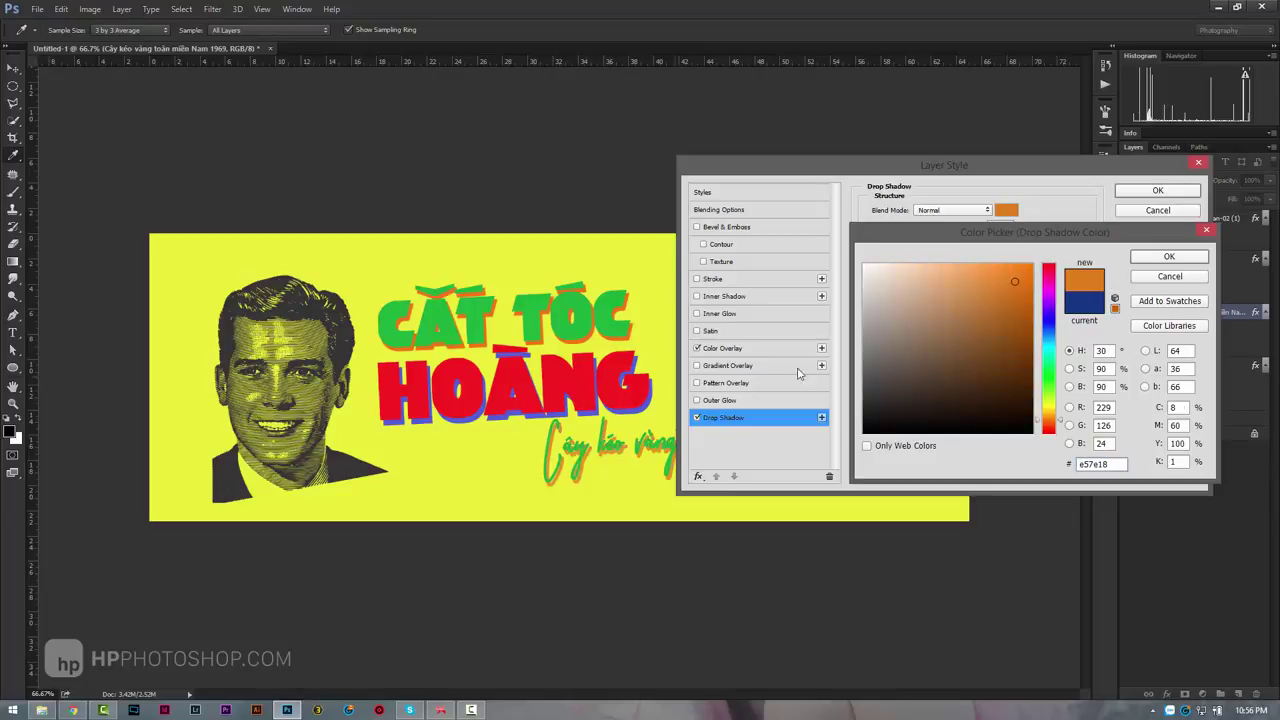
click(1169, 258)
click(1157, 190)
key(z)
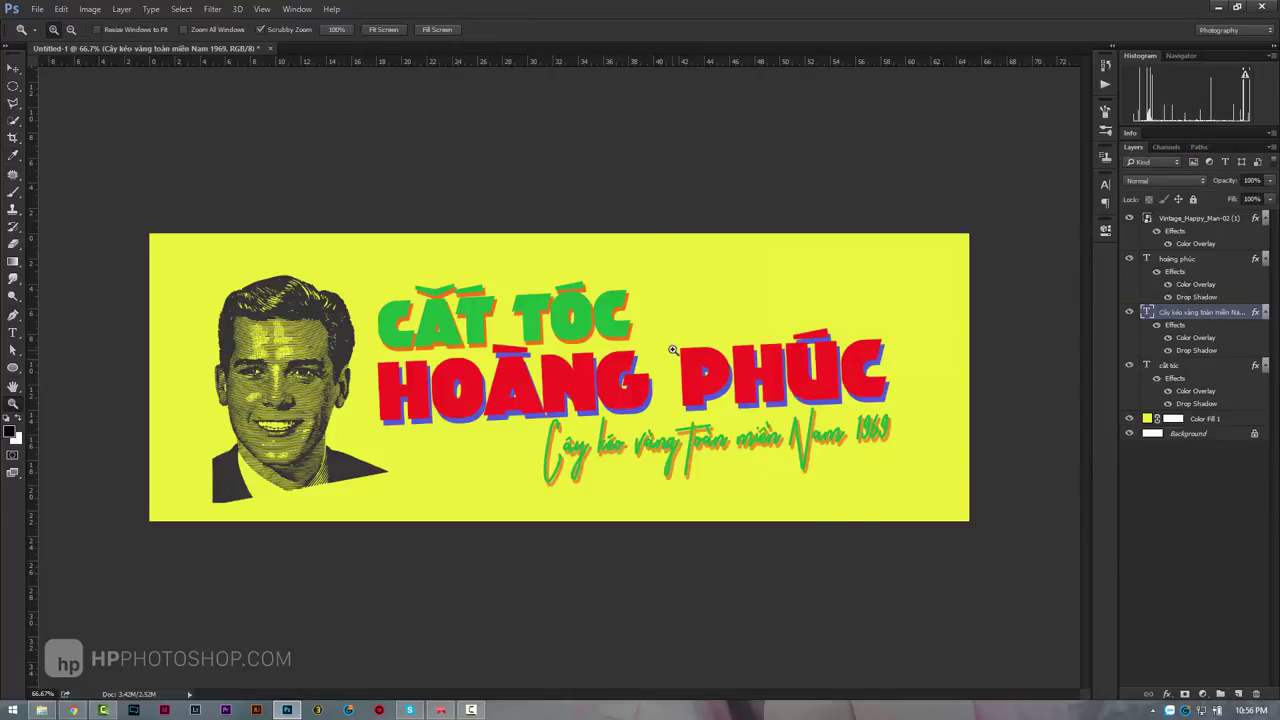
drag(674, 352, 570, 340)
click(570, 340)
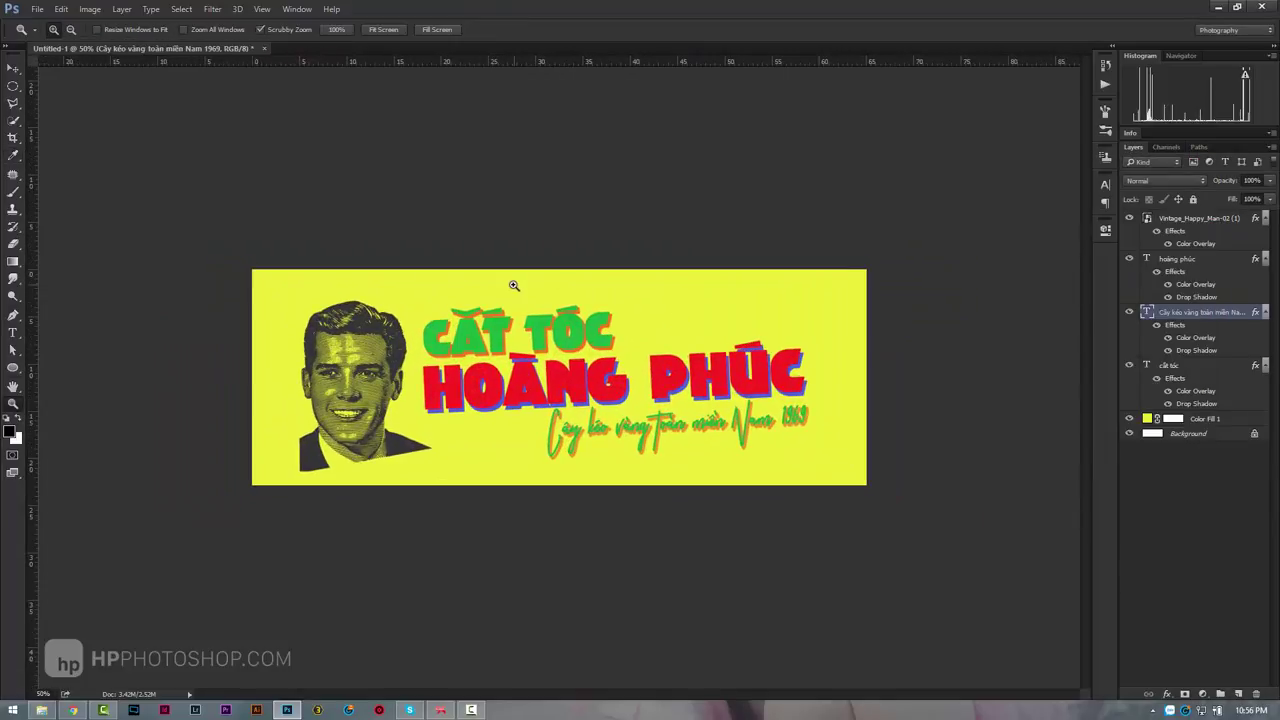
mouse_move(573, 358)
mouse_down()
mouse_move(593, 335)
mouse_move(428, 277)
mouse_up()
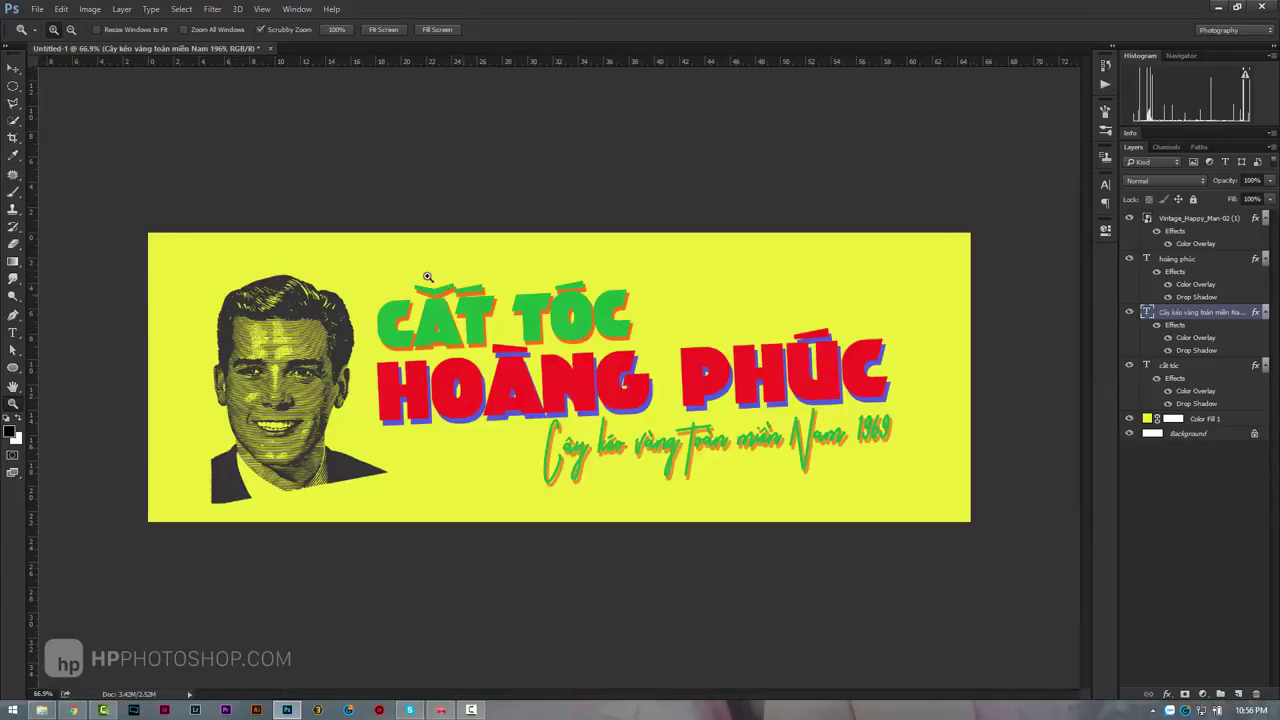
Search Google Images in Chrome for 'vintage texture'.
click(72, 710)
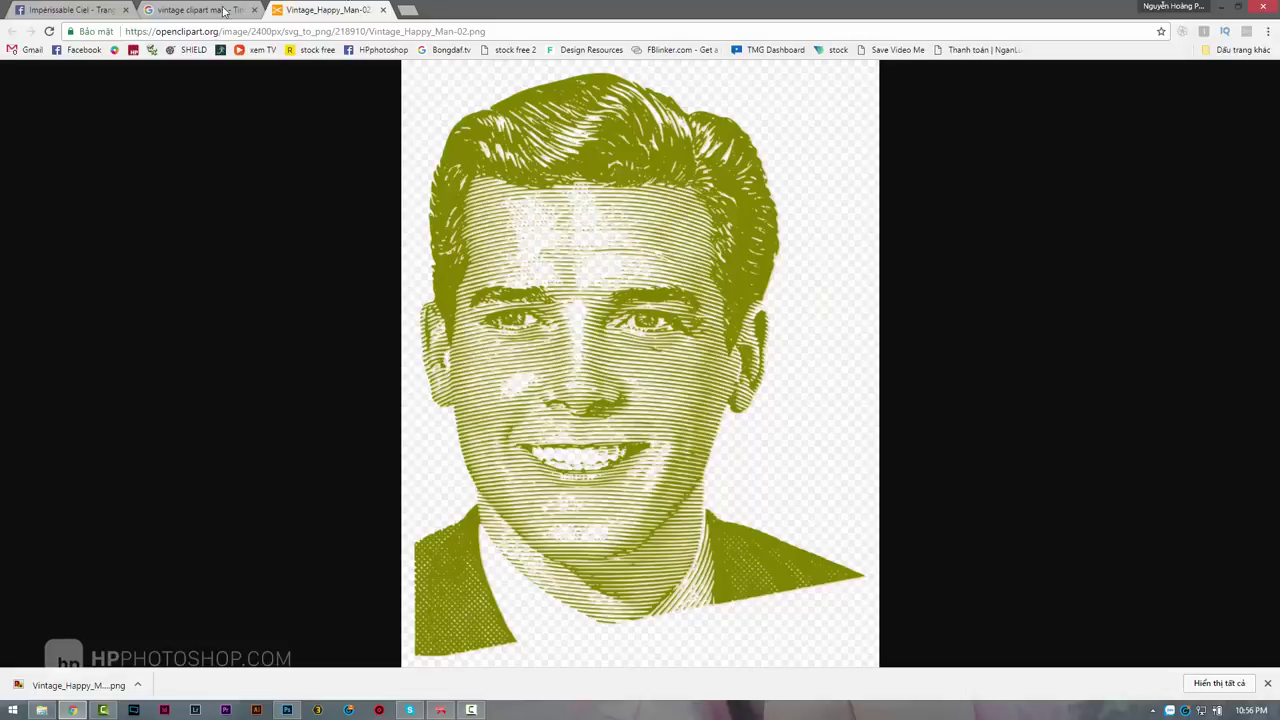
click(383, 10)
scroll(370, 195, up, 5)
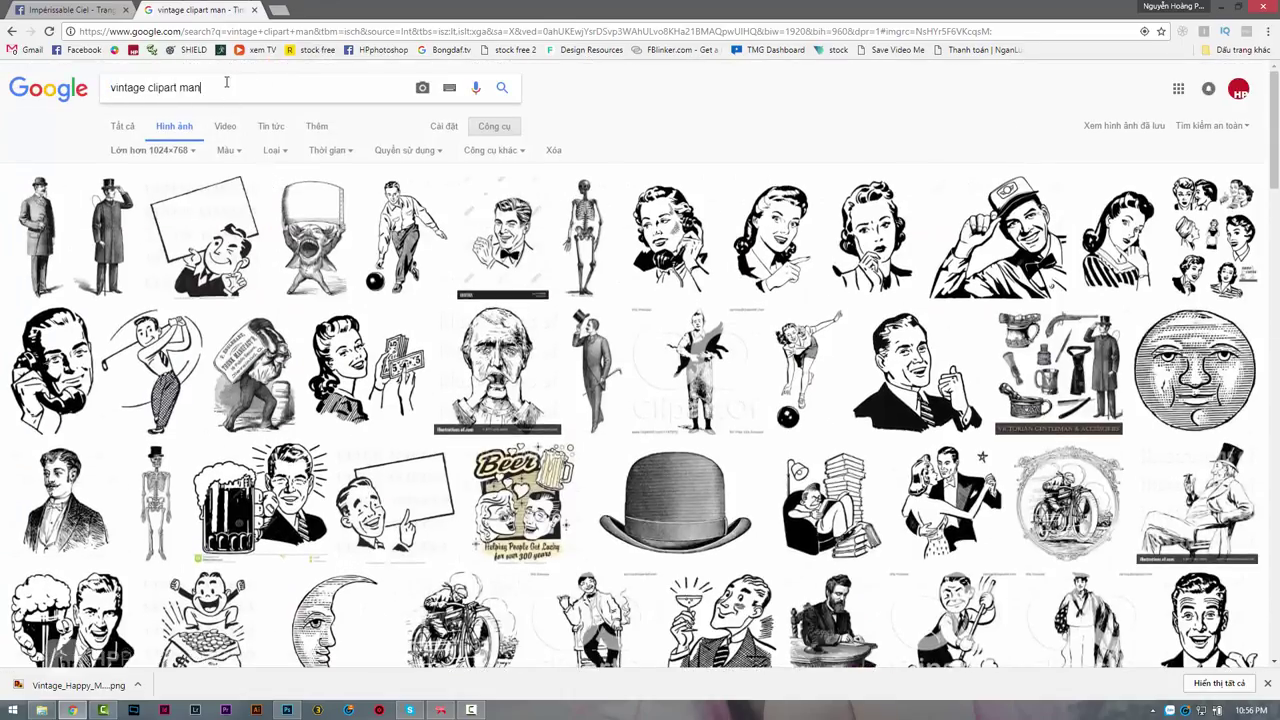
drag(202, 88, 147, 88)
text(text)
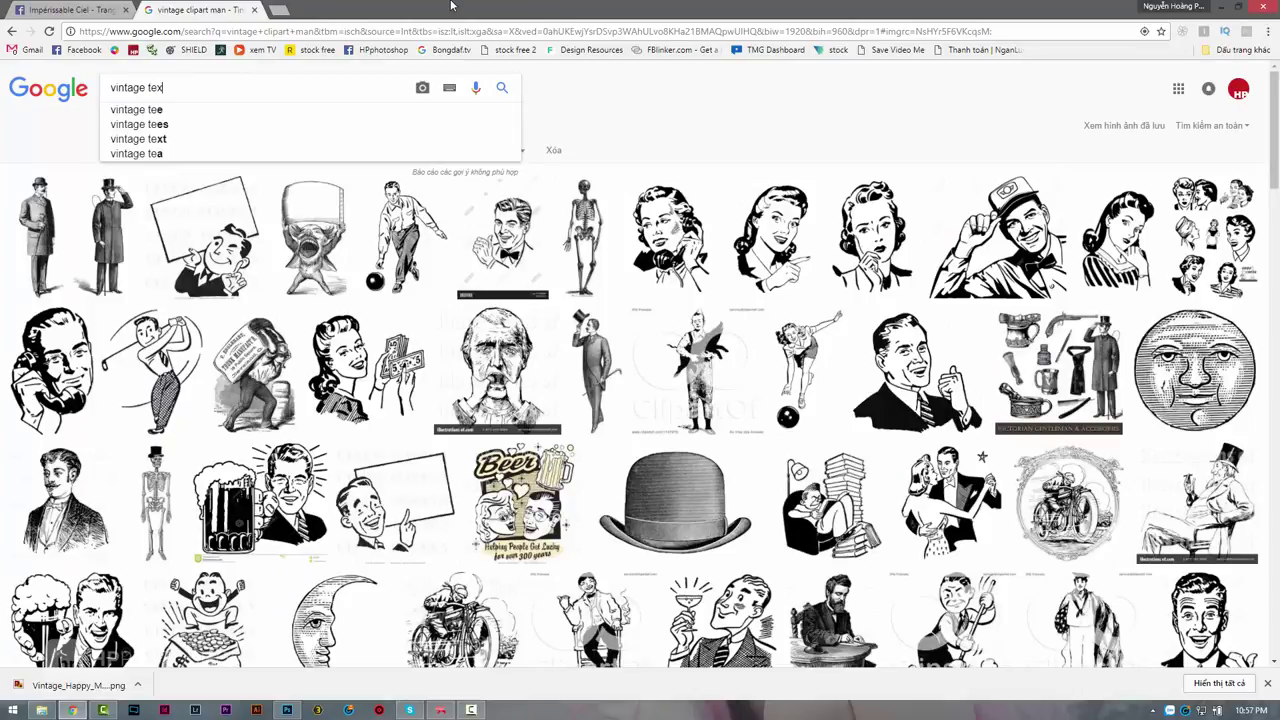
key(Down)
key(Down)
key(Return)
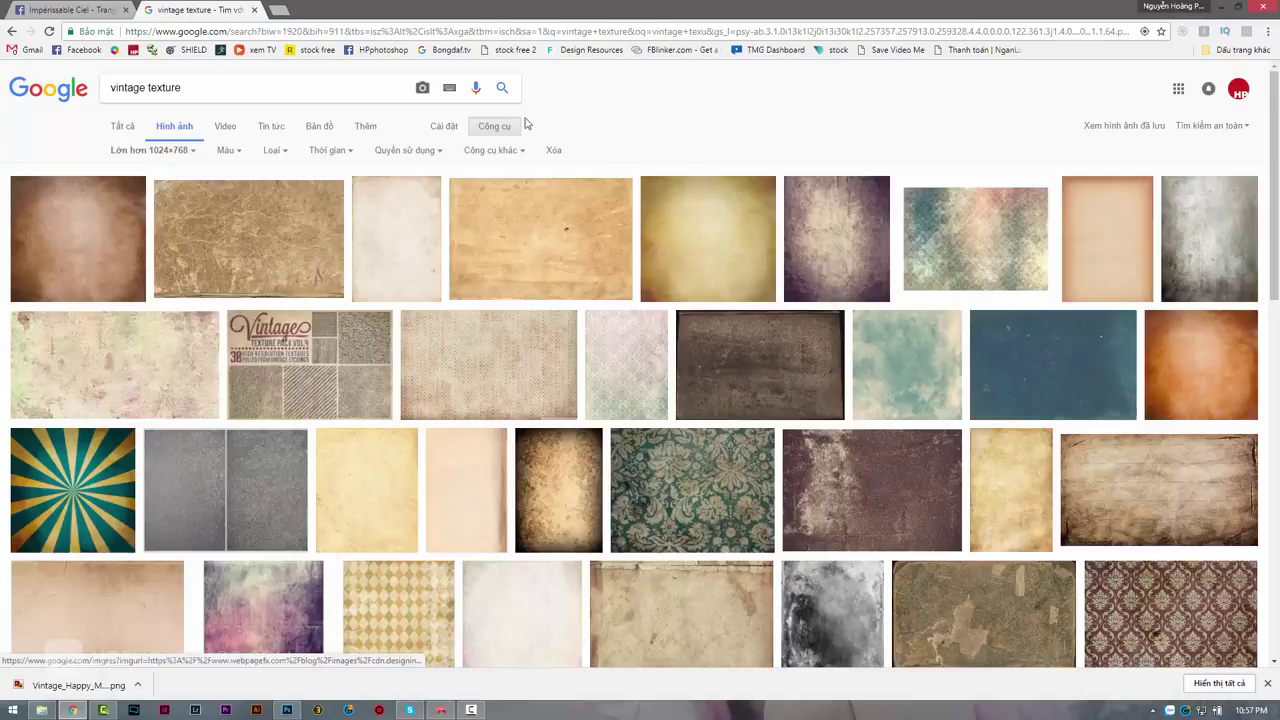
Filter results to Large images and open the blue vintage texture full size.
click(153, 162)
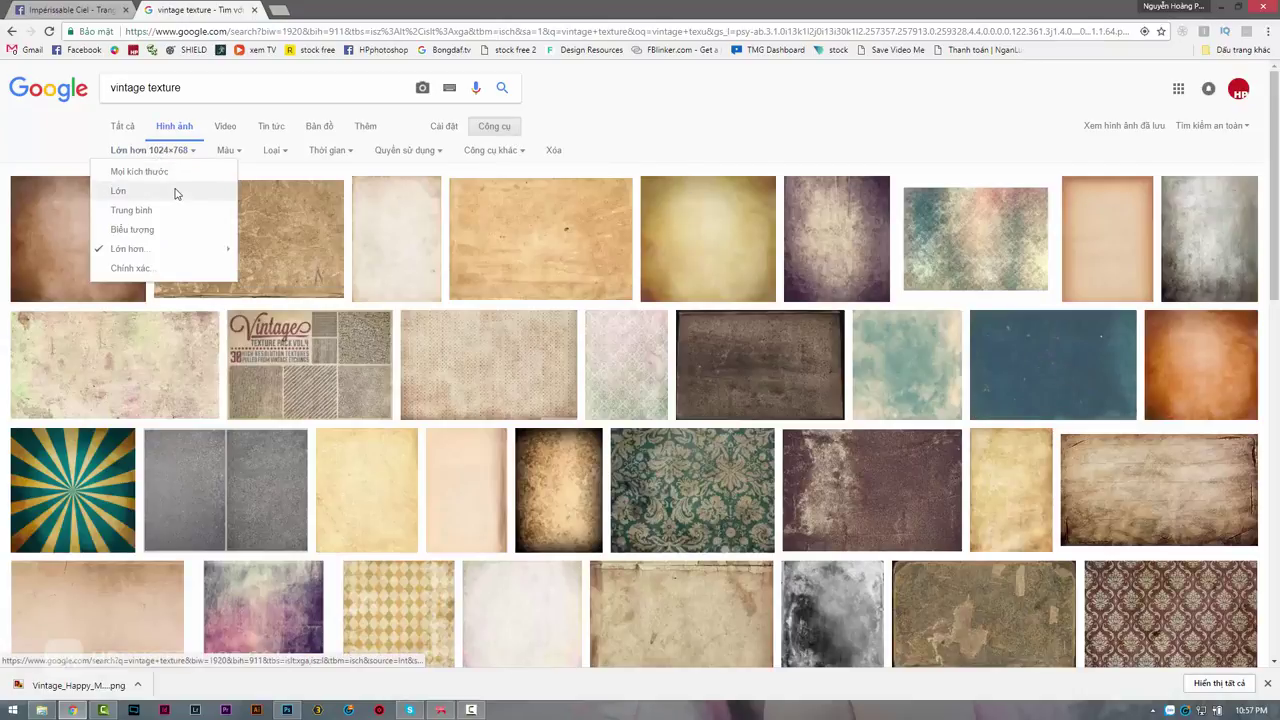
click(172, 191)
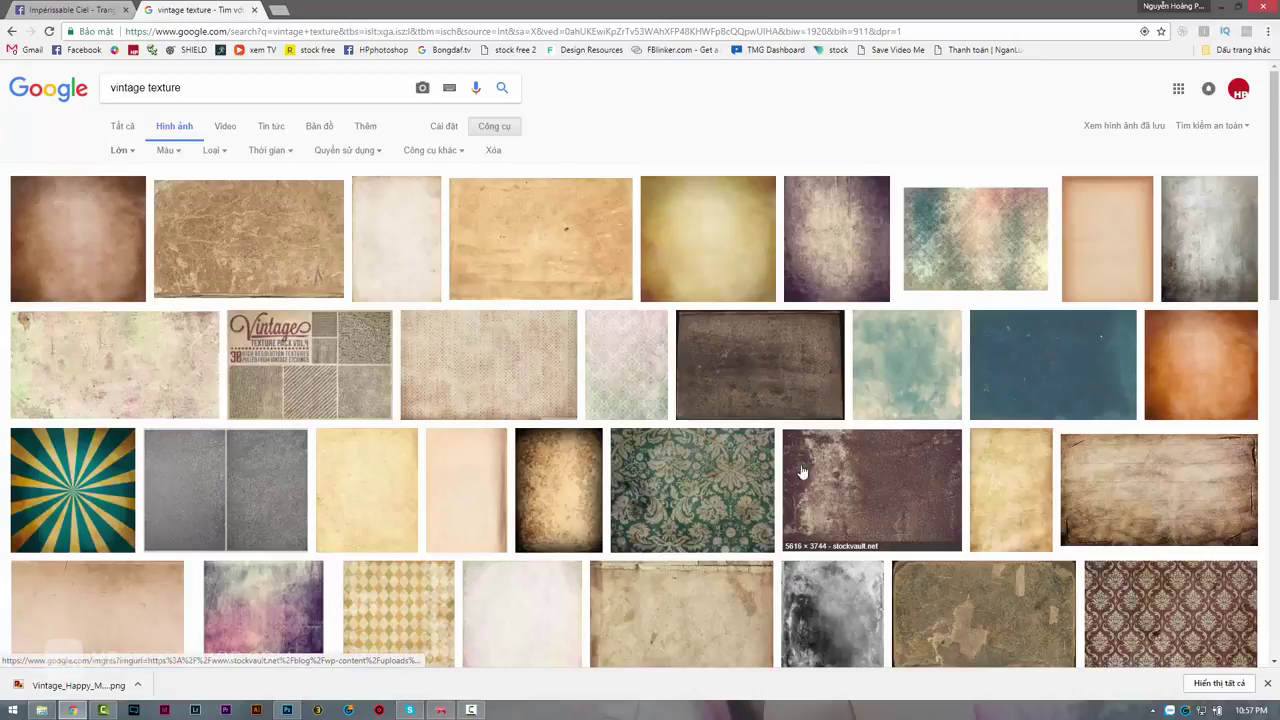
click(1053, 360)
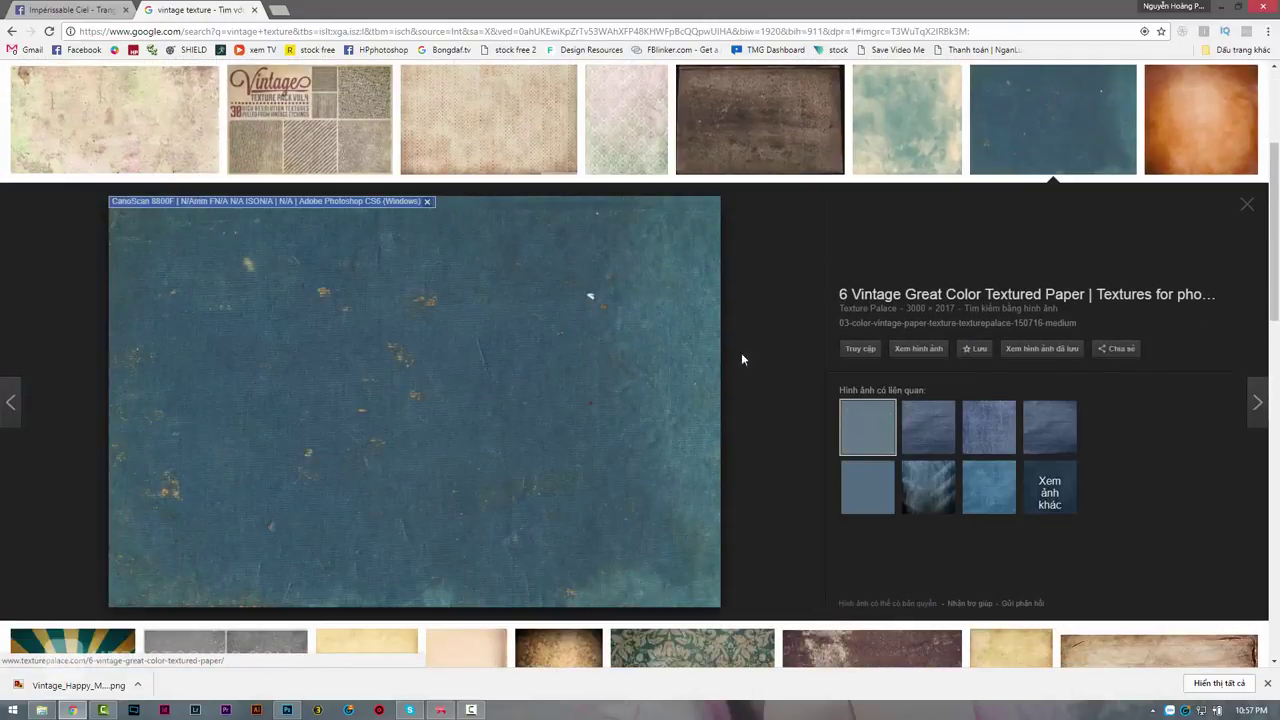
click(928, 354)
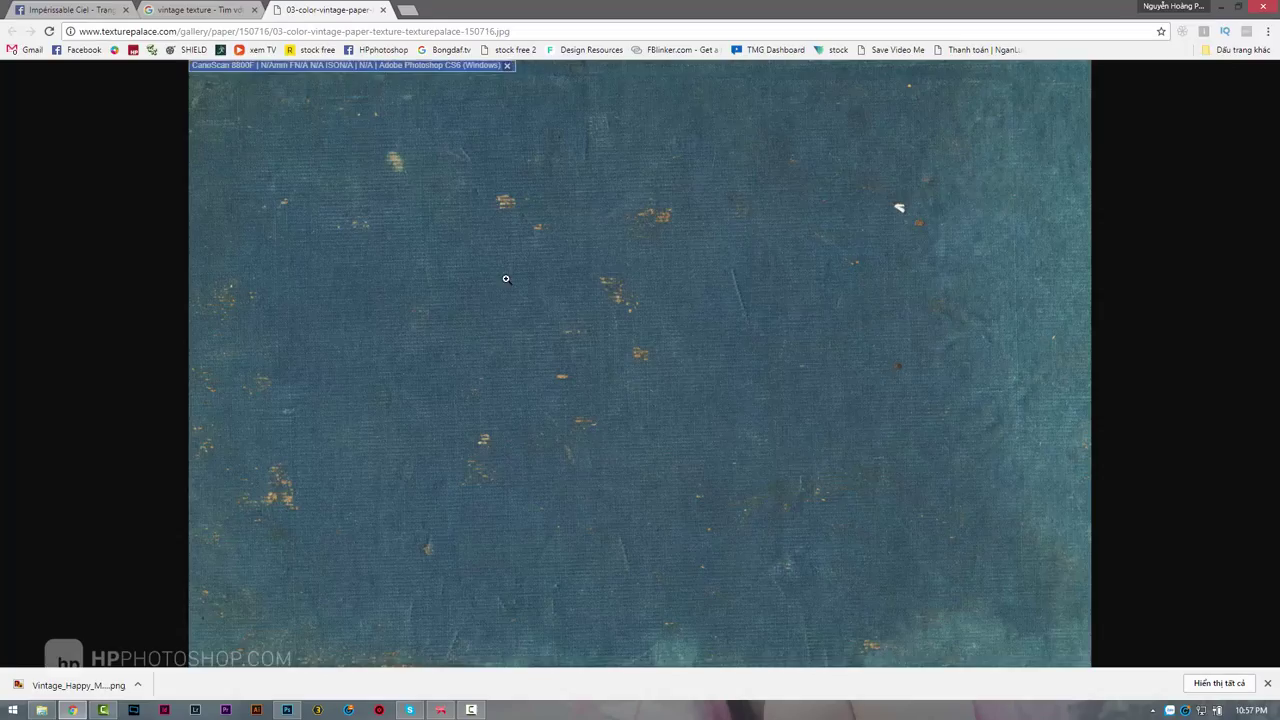
Copy the blue texture image and return to Photoshop.
right_click(507, 281)
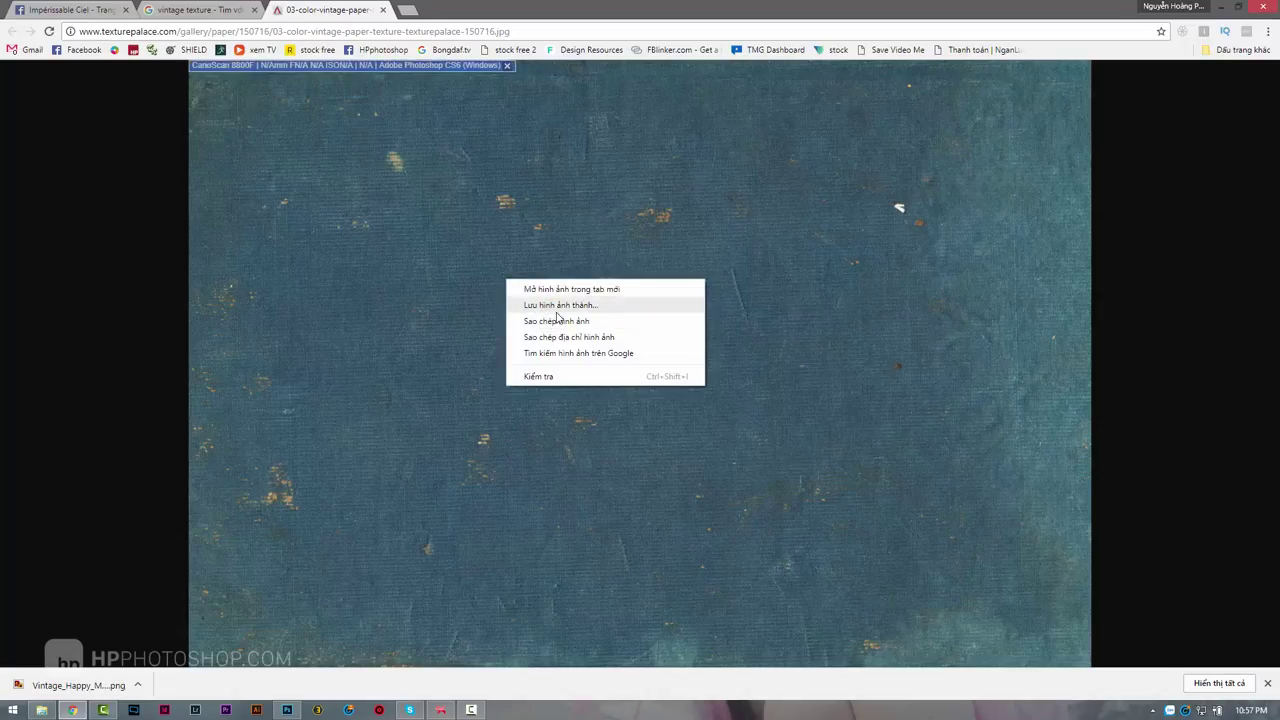
click(548, 306)
click(598, 339)
right_click(596, 334)
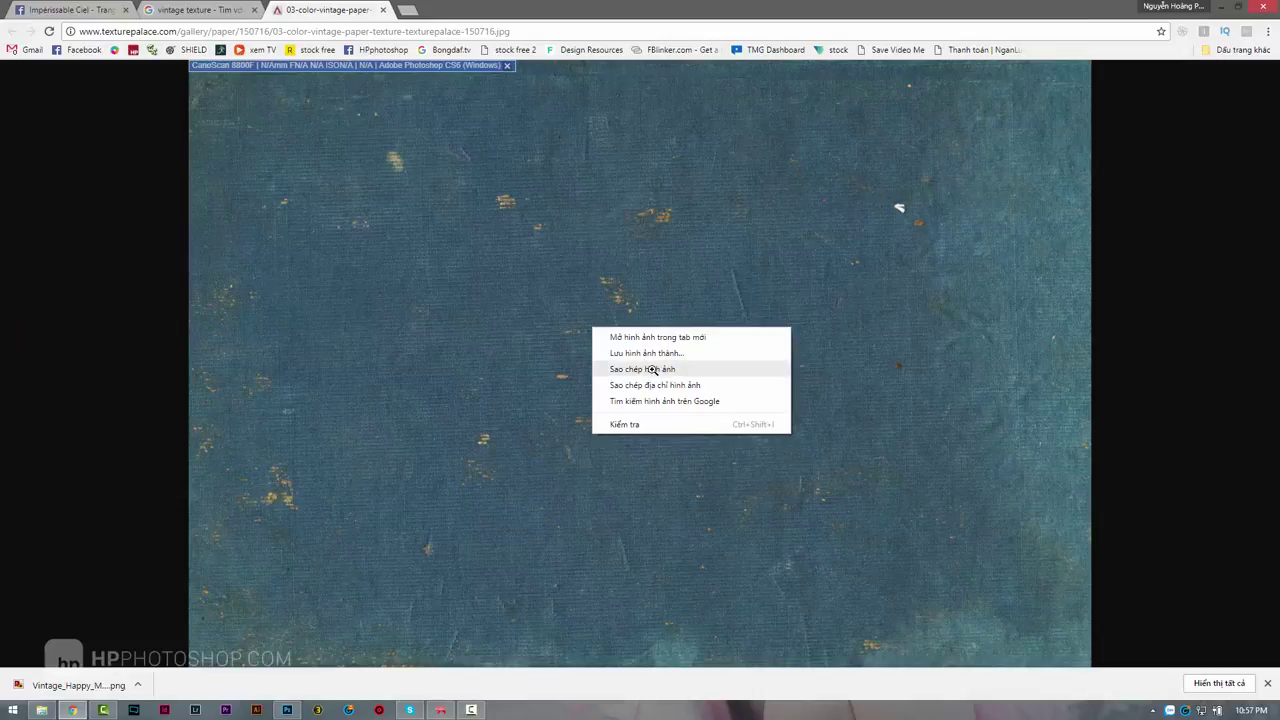
click(655, 368)
click(287, 710)
Paste the texture as a new top layer and scale it to cover the banner.
click(1152, 224)
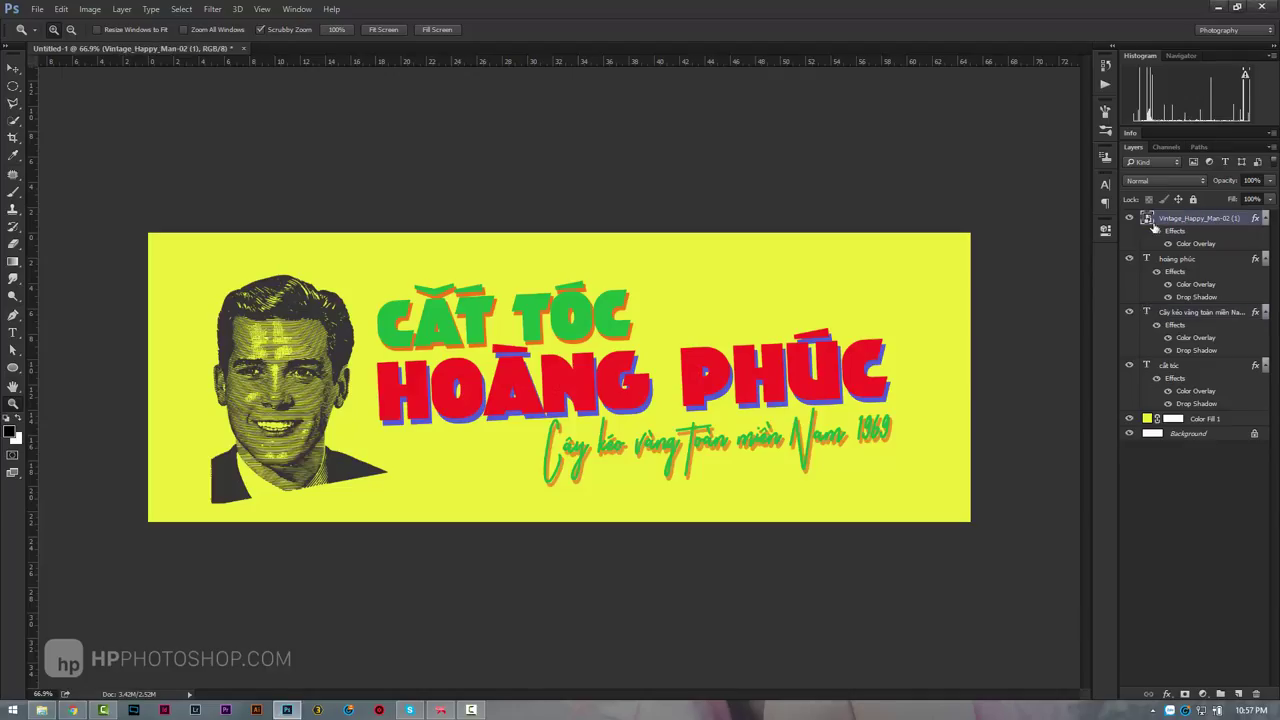
key(ctrl+v)
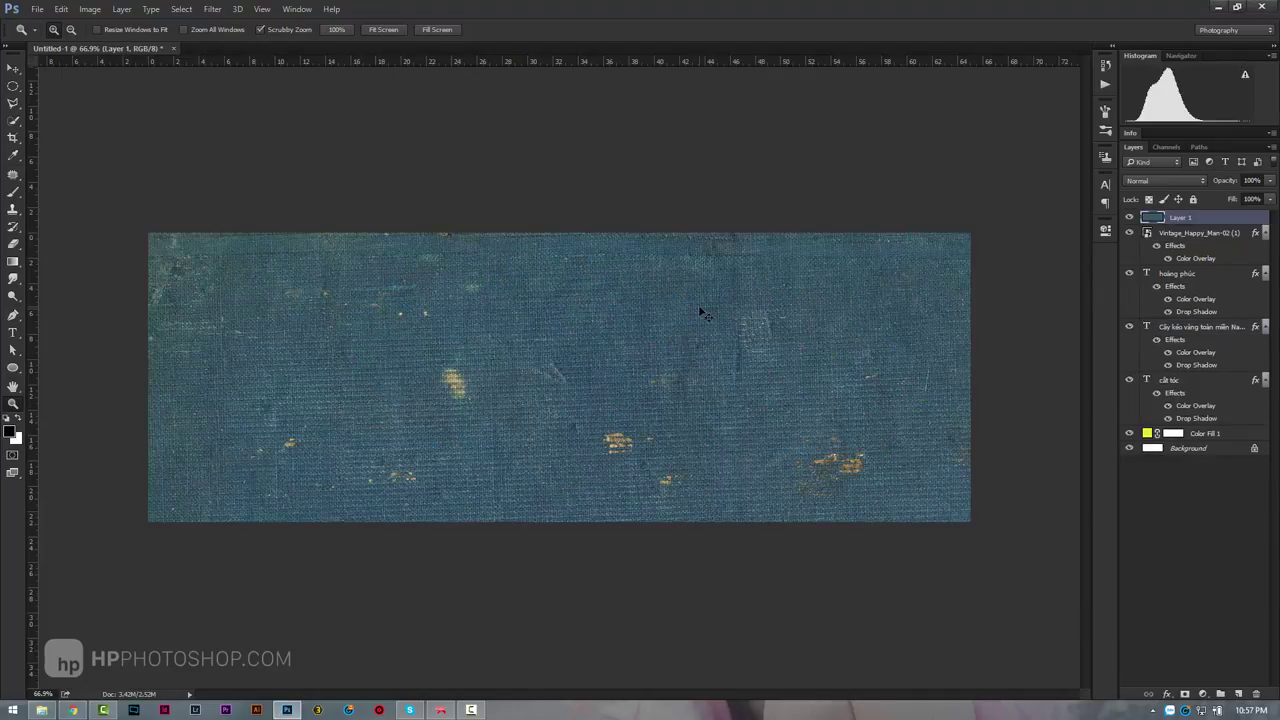
key(ctrl+t)
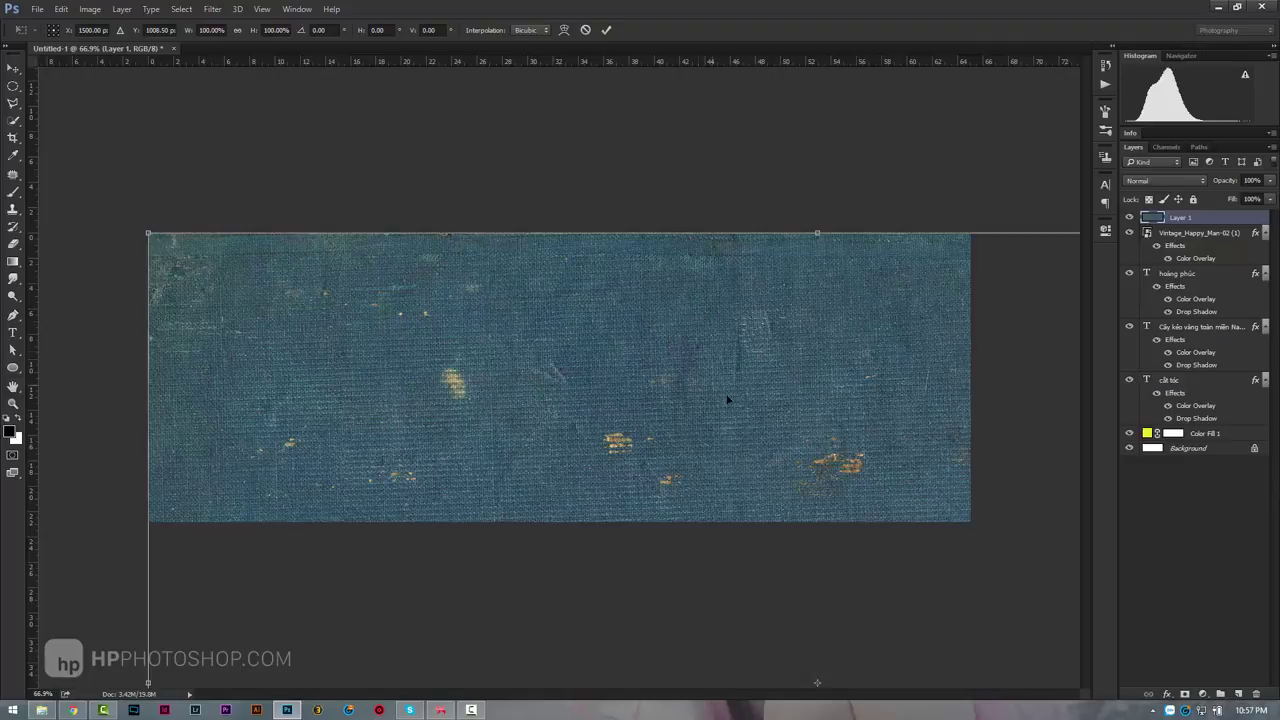
drag(790, 449, 765, 405)
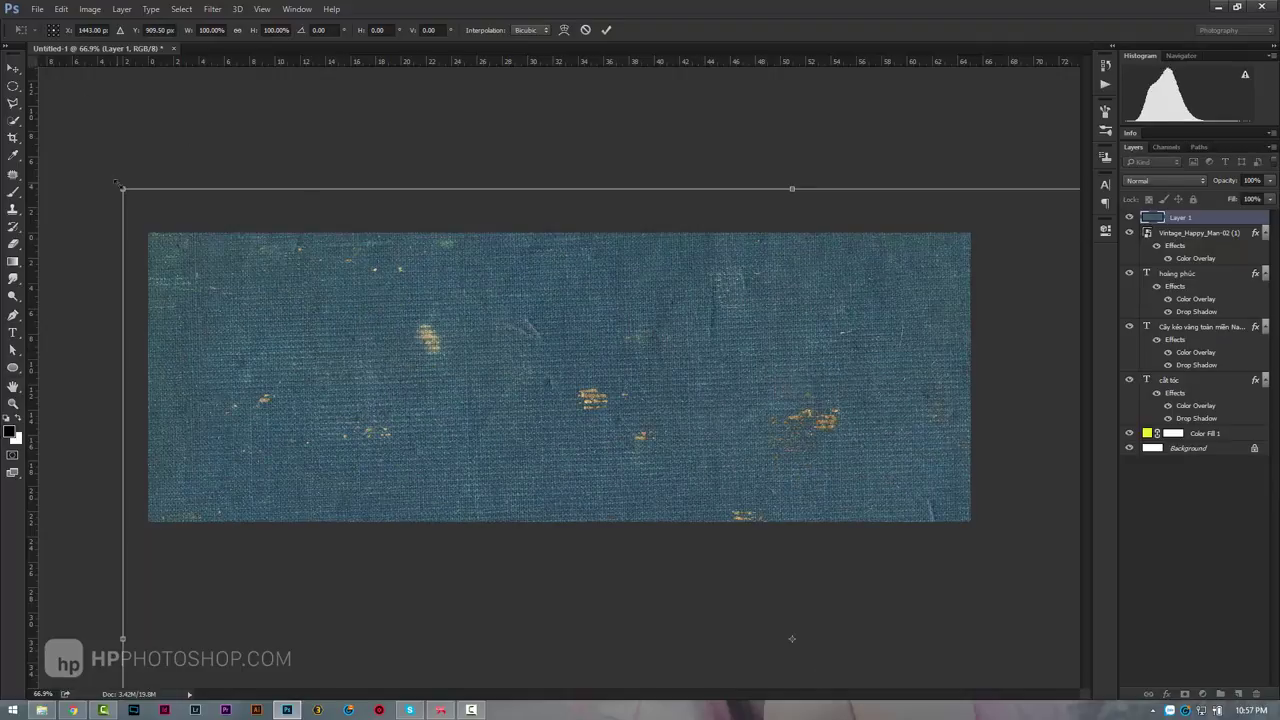
drag(123, 188, 486, 428)
mouse_move(843, 564)
mouse_down()
mouse_move(440, 267)
mouse_move(629, 287)
mouse_move(621, 314)
mouse_move(603, 312)
mouse_move(618, 284)
mouse_up()
mouse_move(752, 185)
mouse_down()
mouse_move(803, 140)
mouse_move(986, 69)
mouse_move(974, 33)
mouse_up()
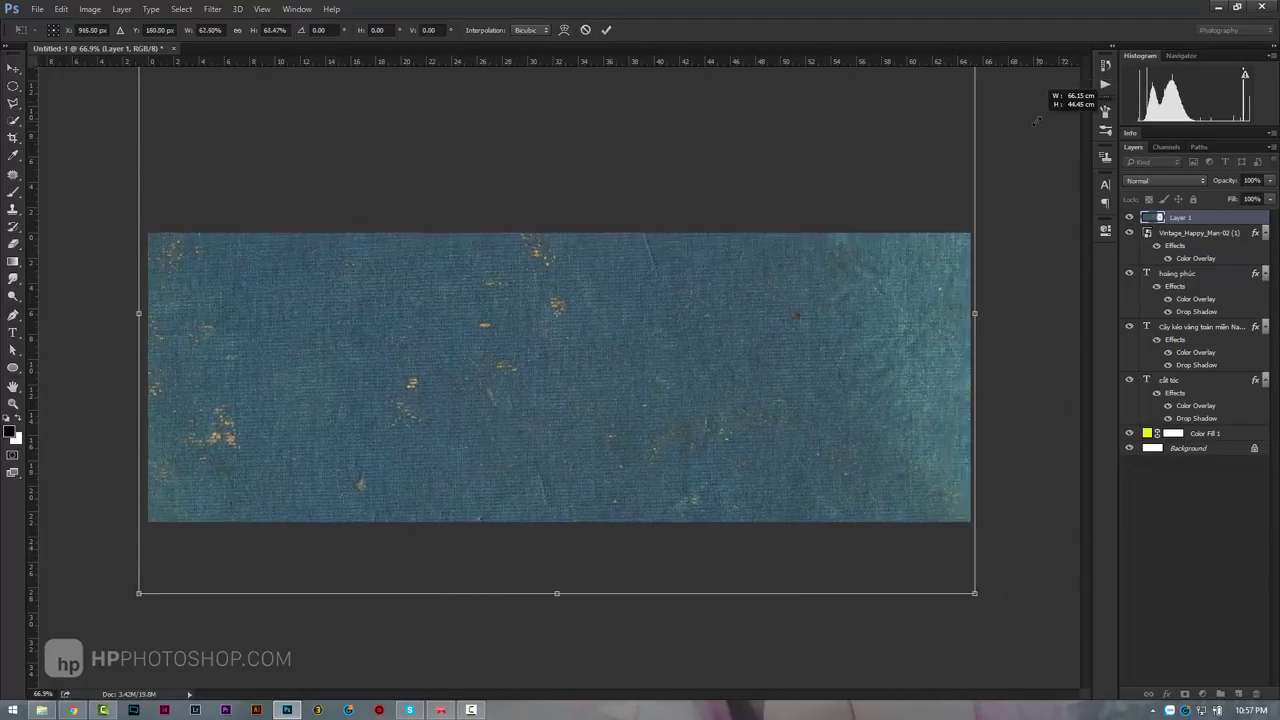
drag(867, 263, 866, 368)
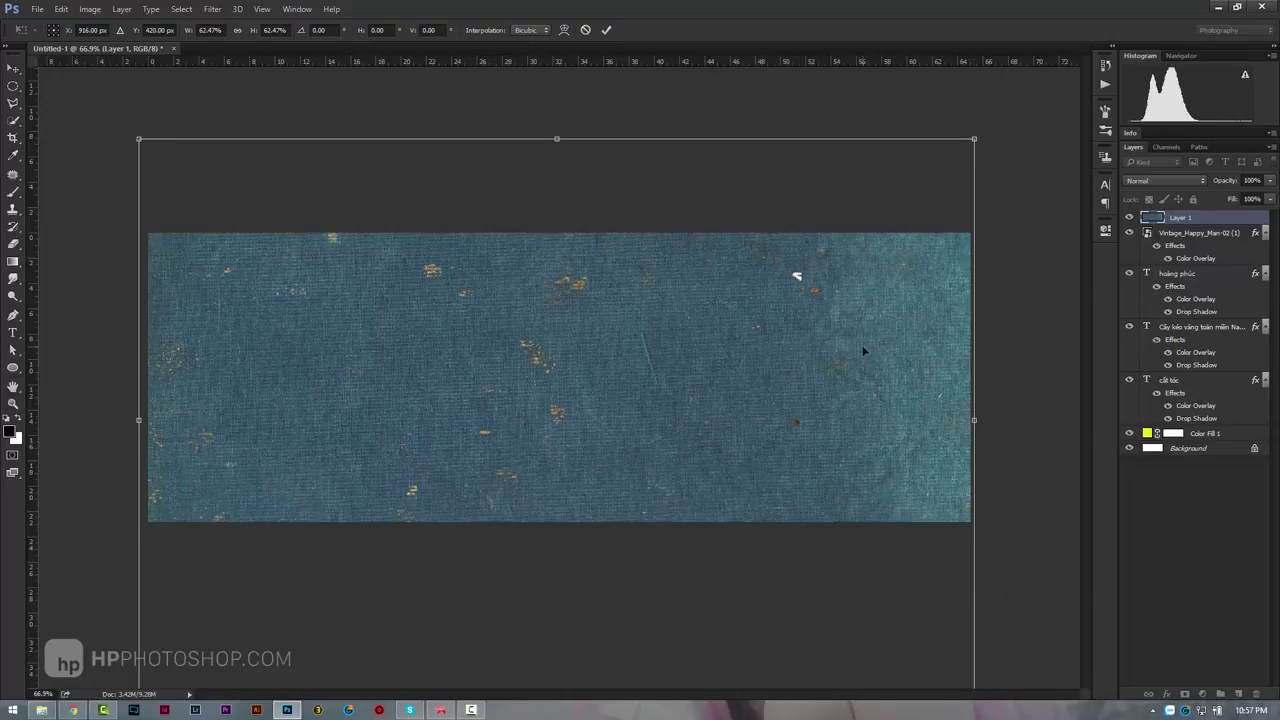
key(Return)
Set Layer 1 to Soft Light blend mode with 92% opacity.
key(z)
click(1165, 180)
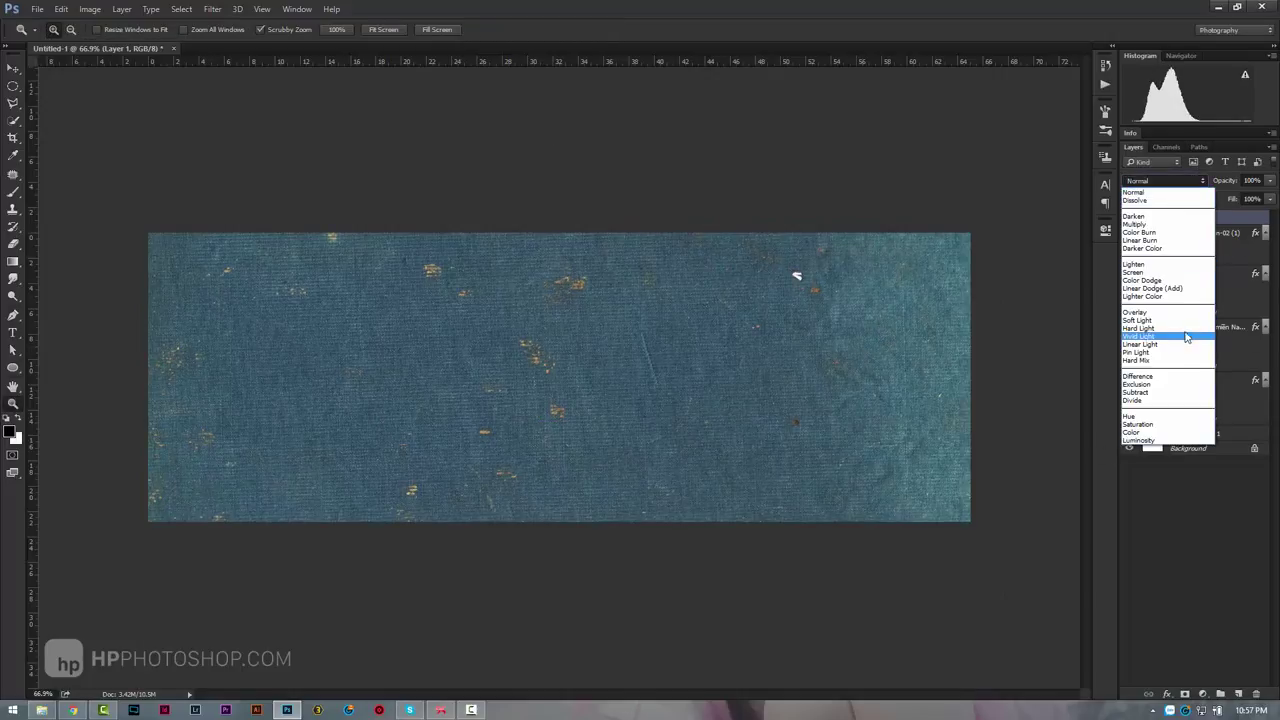
click(1180, 318)
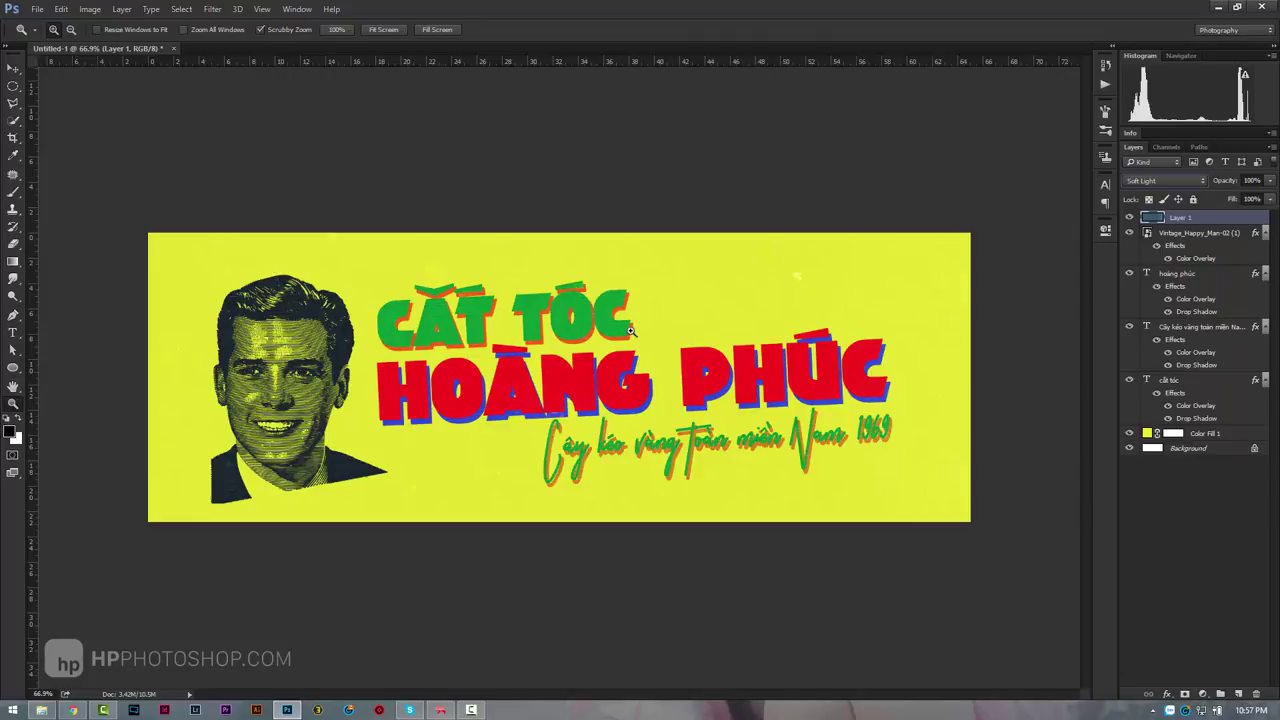
mouse_move(632, 330)
mouse_down()
mouse_move(626, 349)
mouse_move(717, 337)
mouse_up()
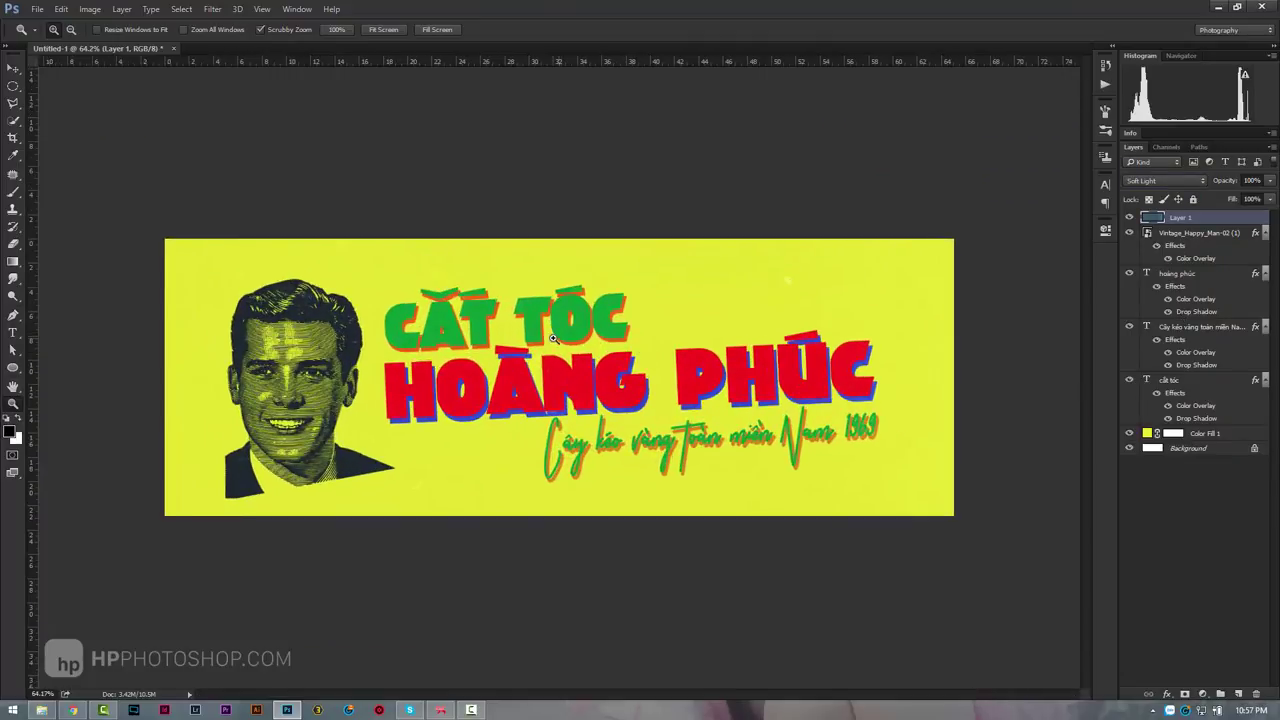
click(1236, 184)
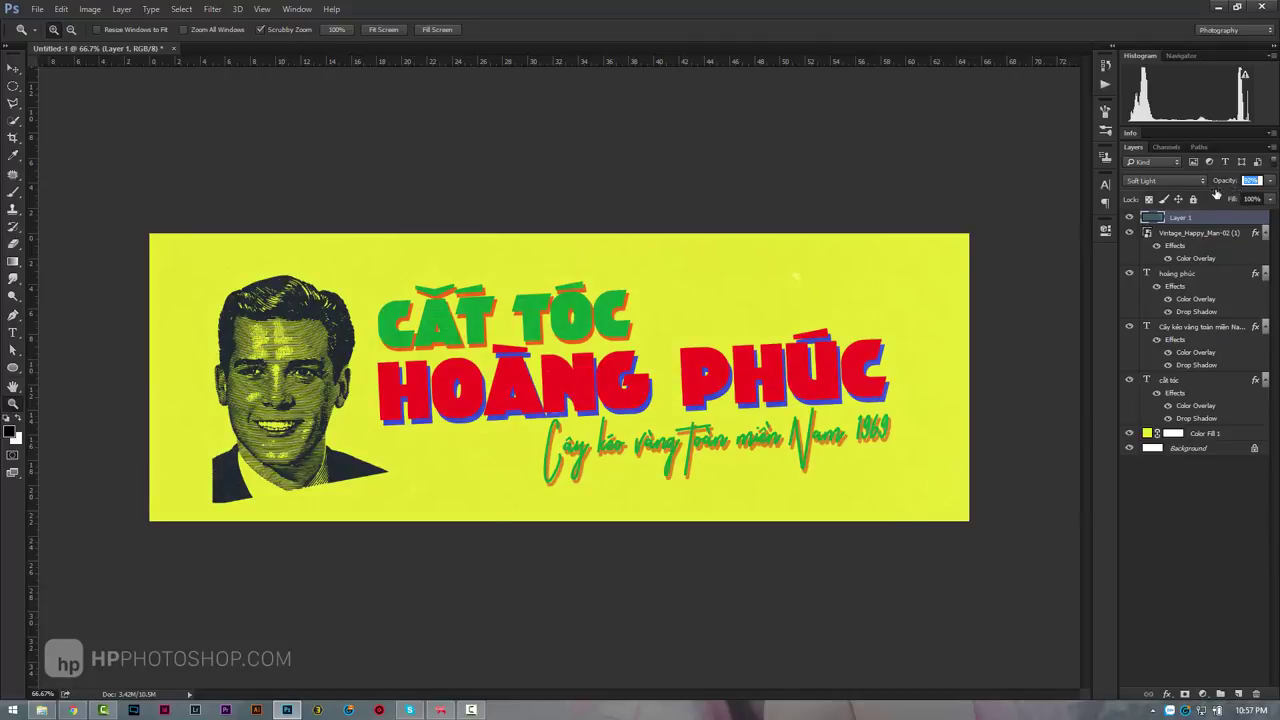
text(92)
mouse_move(800, 260)
mouse_down()
mouse_move(769, 311)
mouse_move(595, 353)
mouse_move(697, 401)
mouse_up()
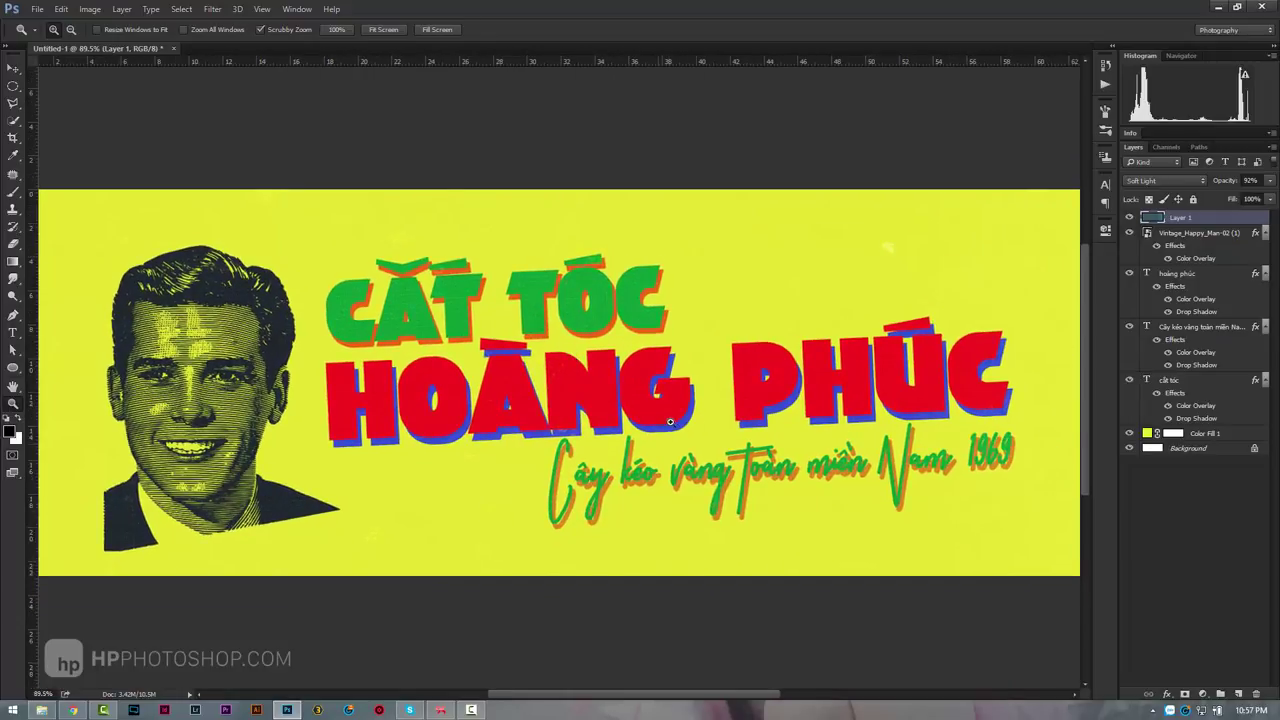
Recolour the HOÀNG PHÚC drop shadow to deeper blue #207eb4, then zoom out.
double_click(1205, 311)
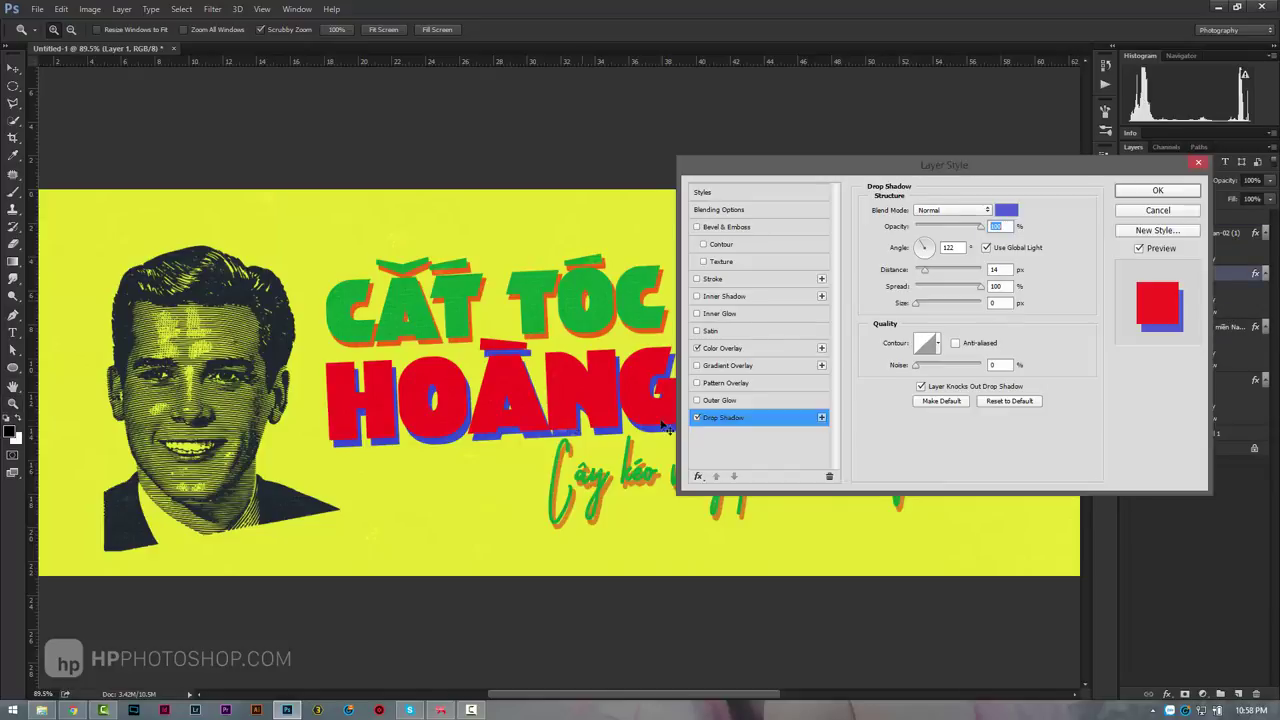
click(1006, 210)
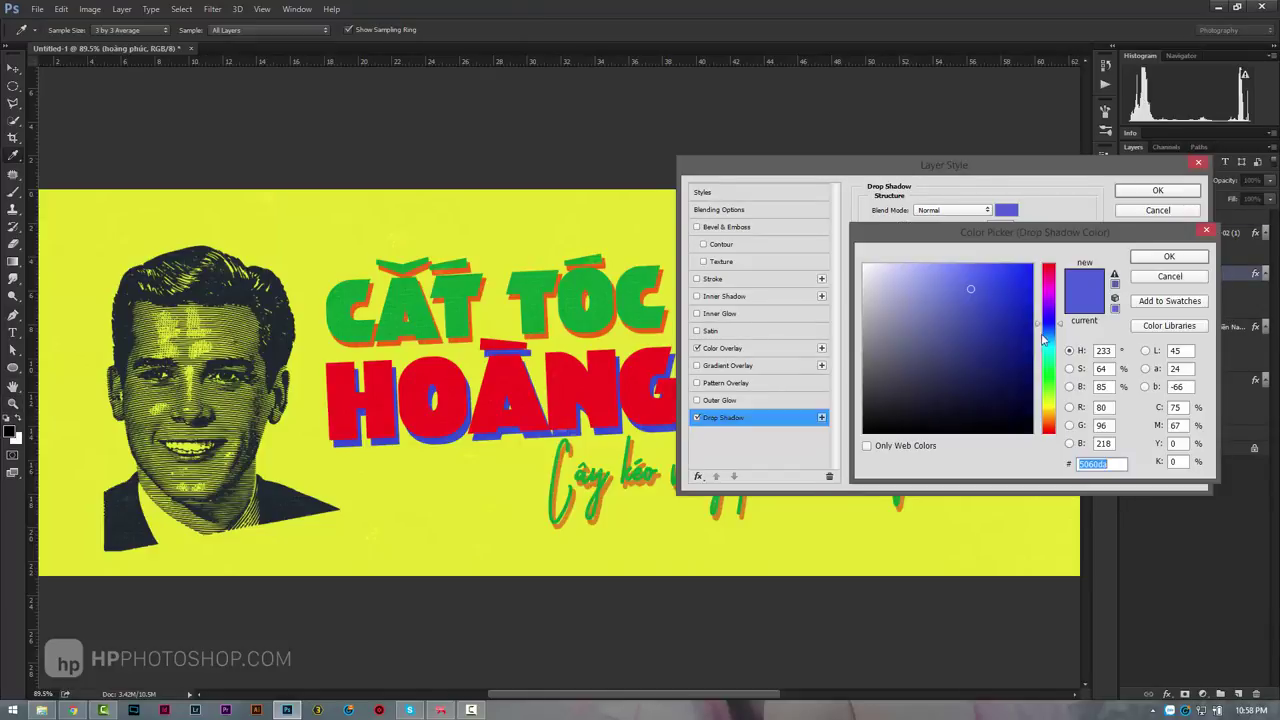
drag(1049, 340, 1047, 339)
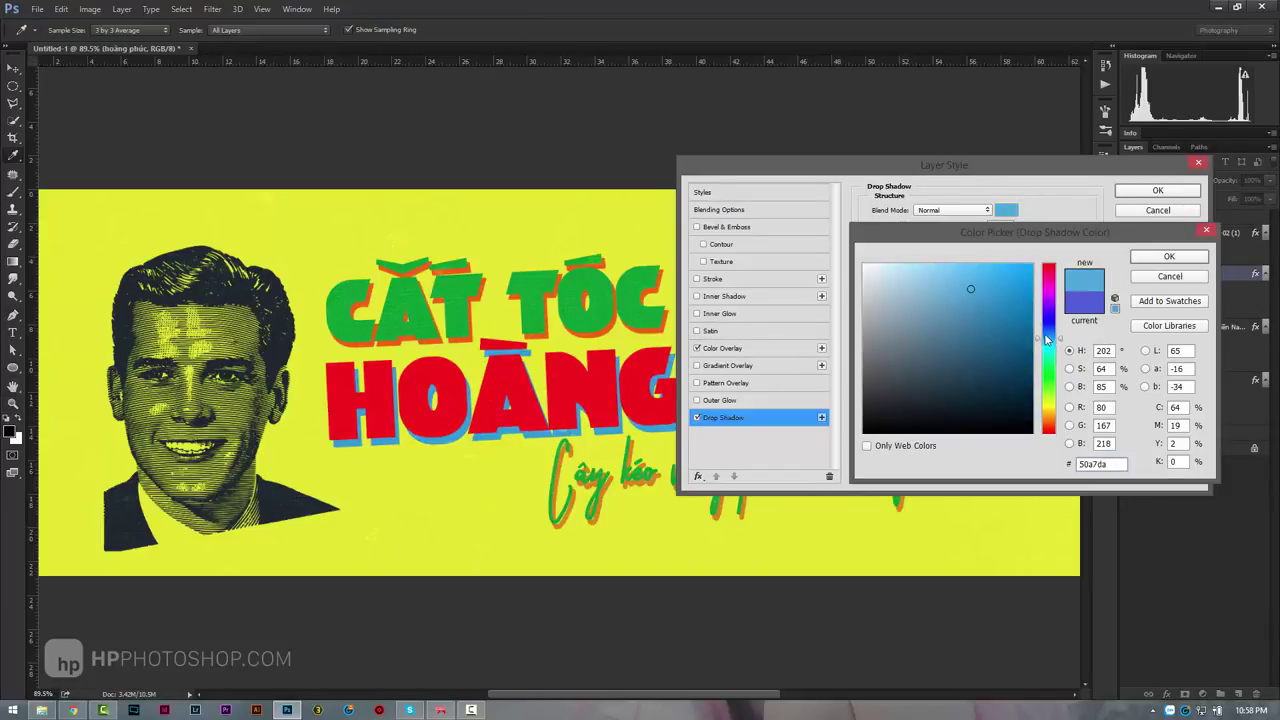
click(1003, 312)
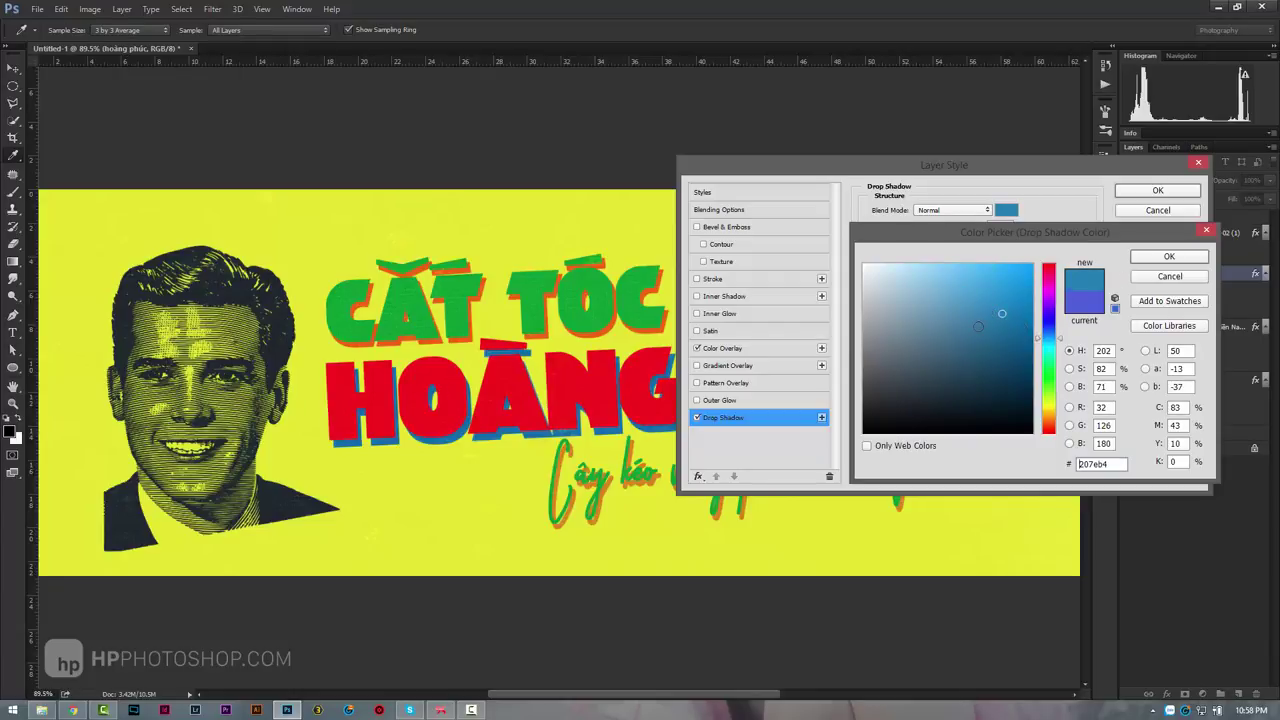
click(1169, 258)
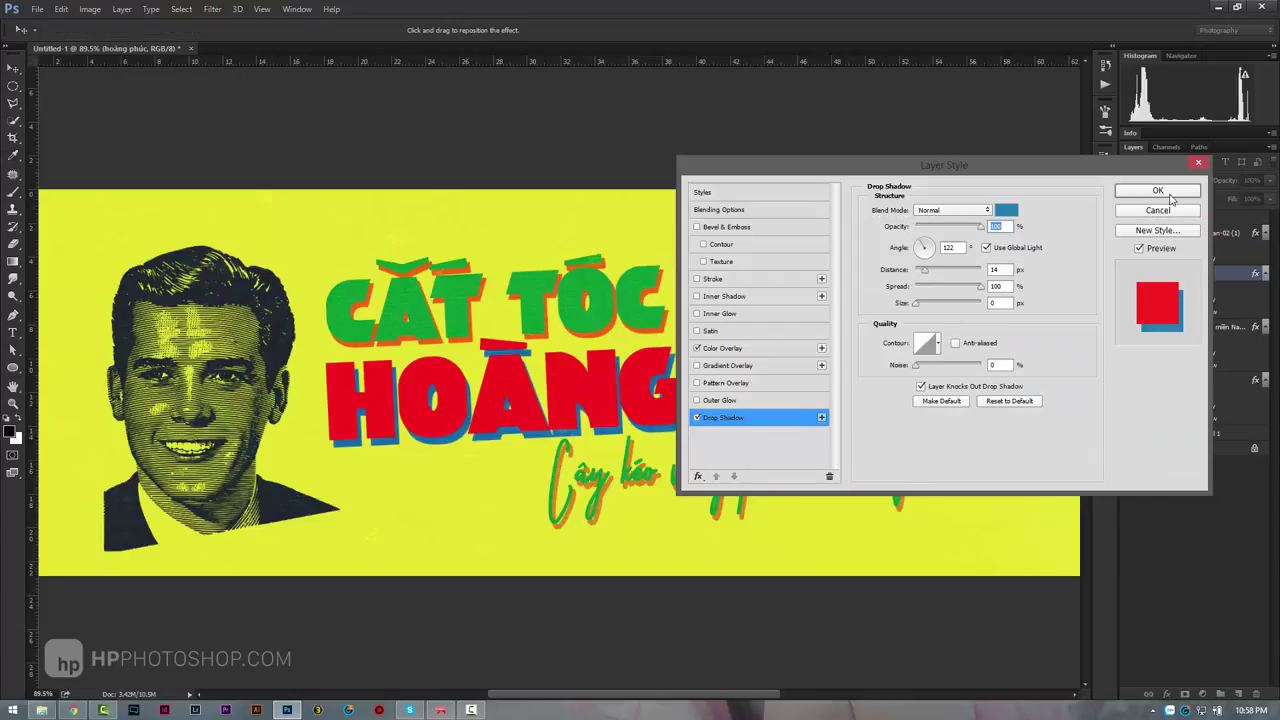
click(1157, 190)
key(z)
drag(727, 281, 688, 330)
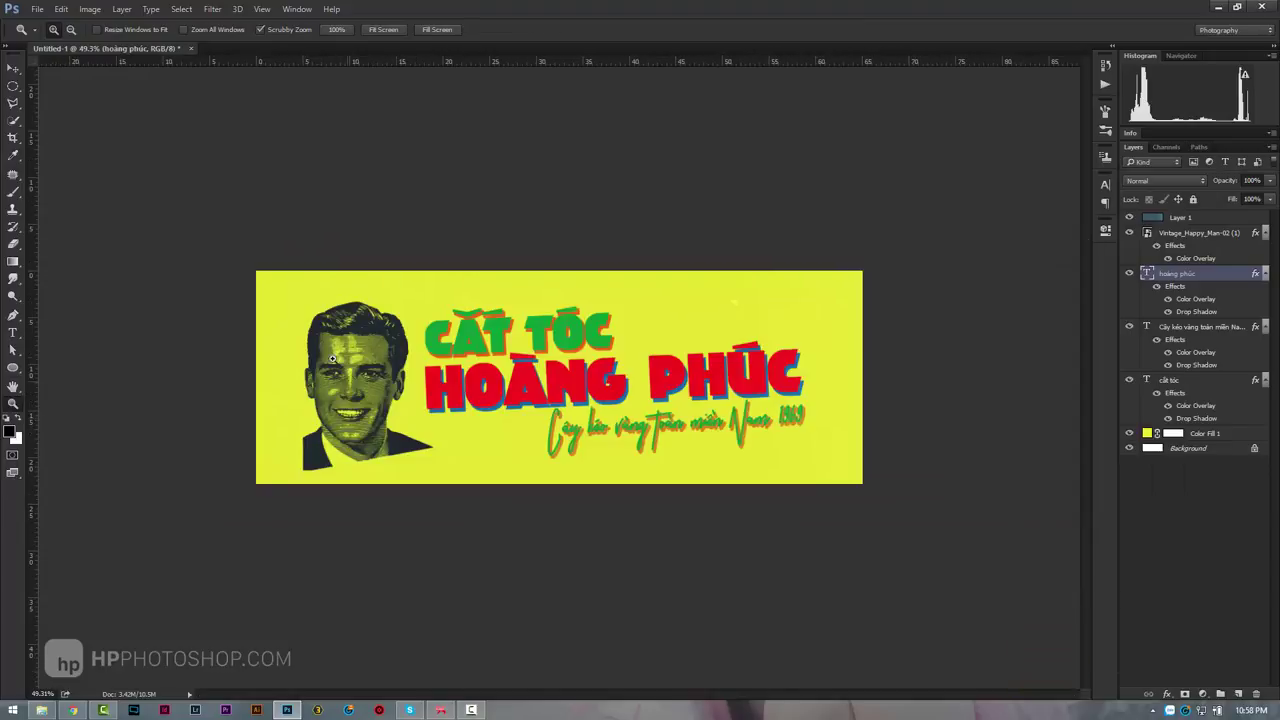
Try grey, dark red, green and orange tints for the portrait's Color Overlay.
double_click(1220, 258)
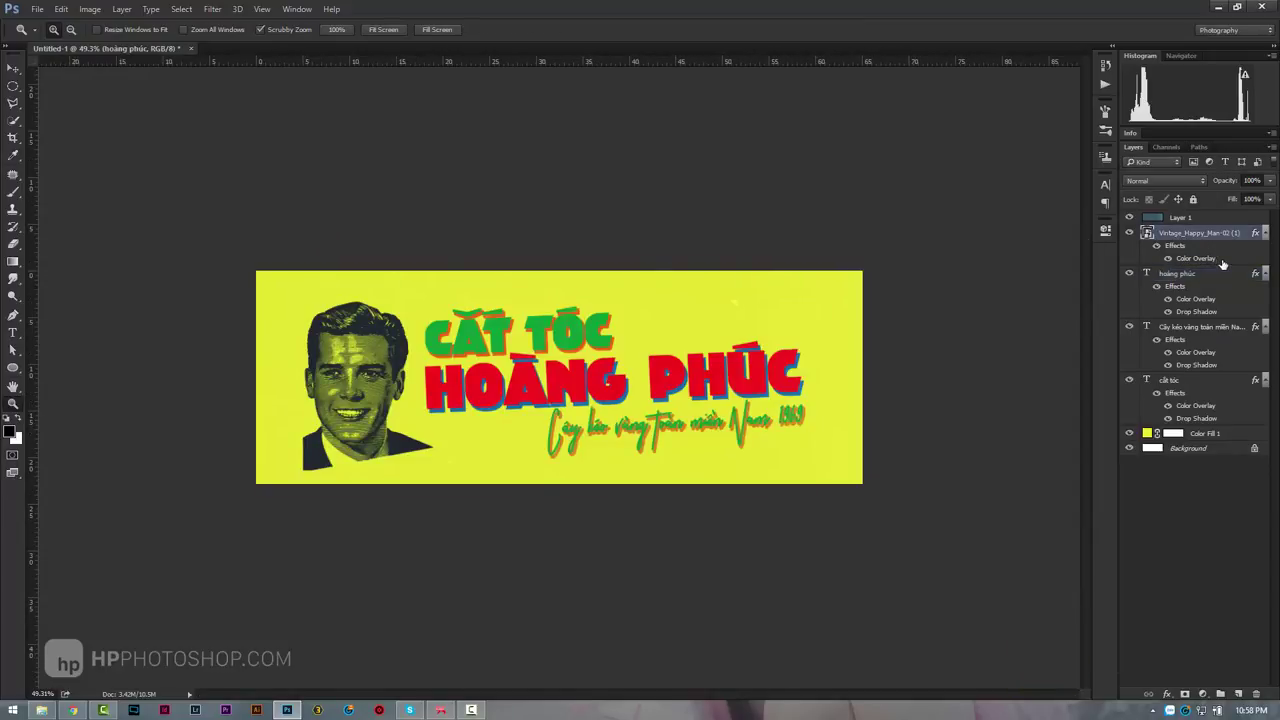
click(1006, 210)
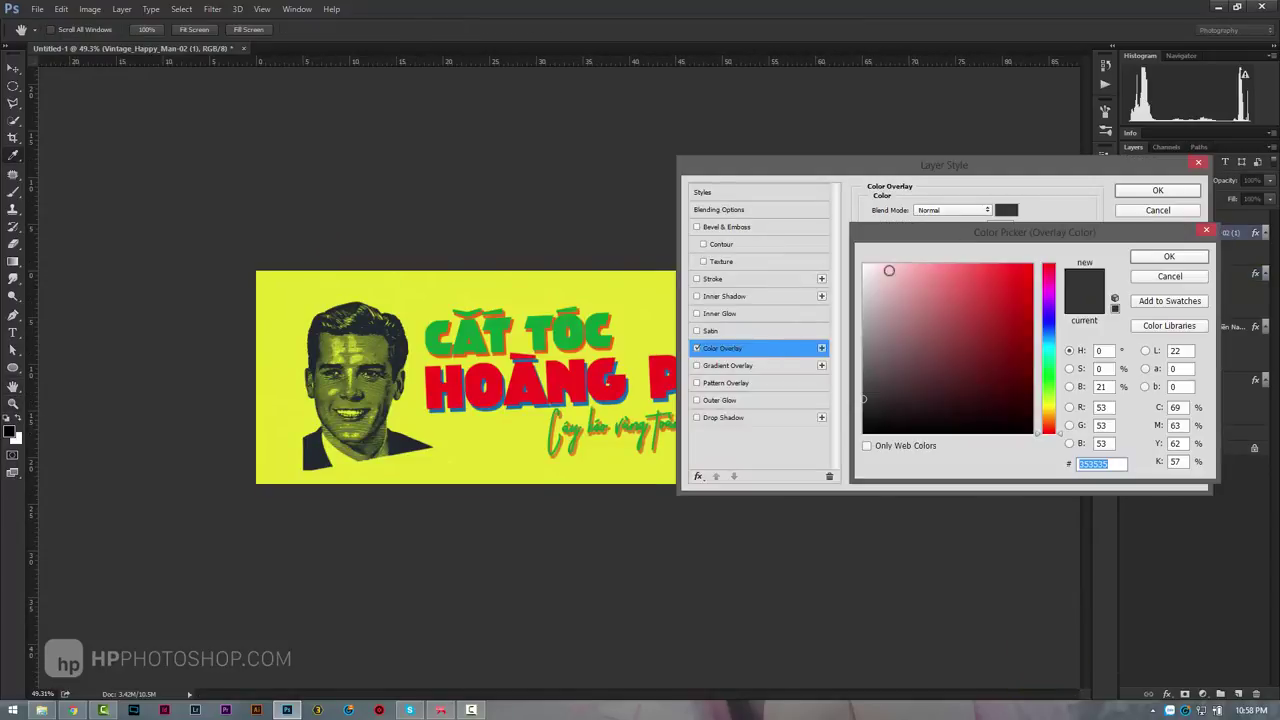
click(859, 364)
click(864, 331)
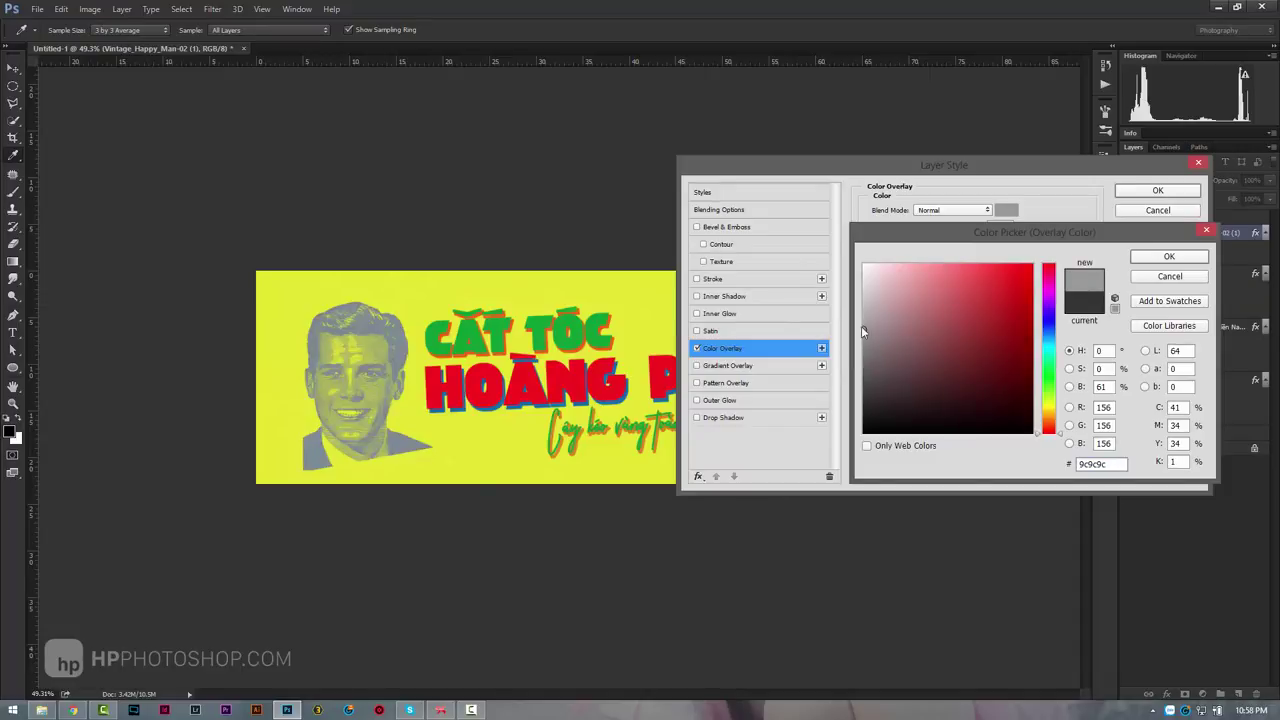
drag(981, 309, 980, 339)
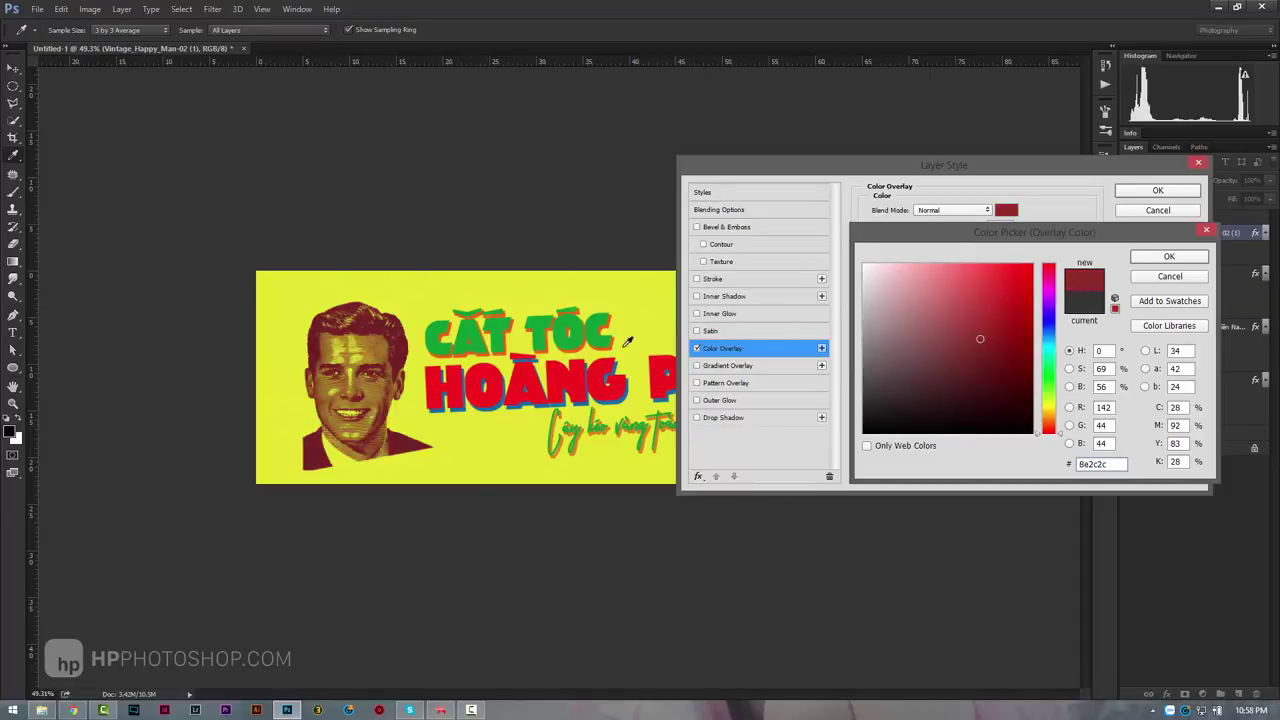
click(583, 330)
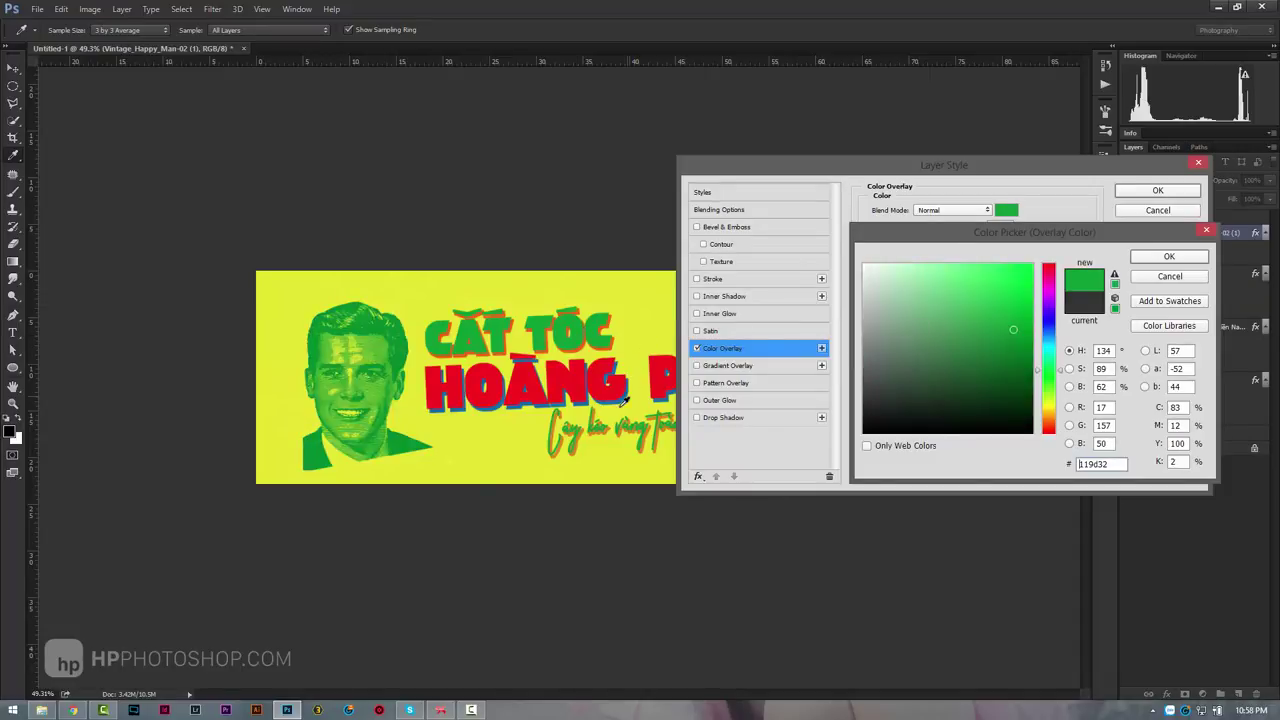
click(610, 427)
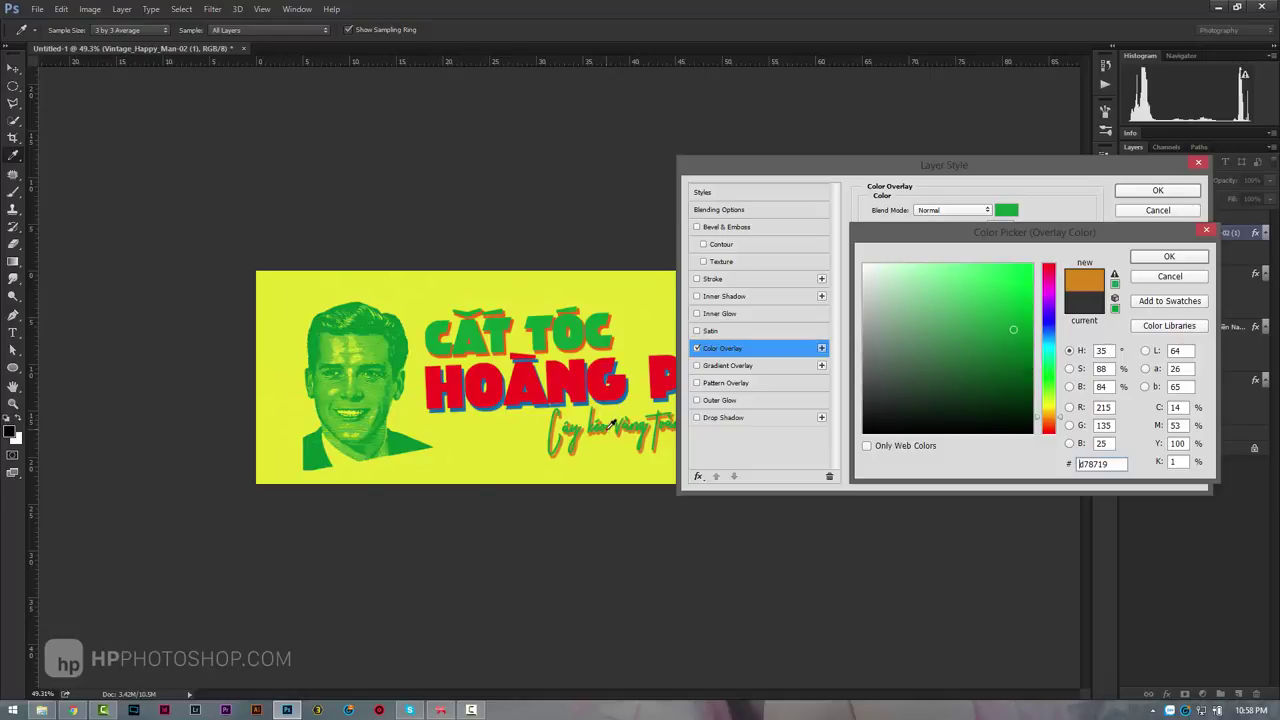
click(996, 270)
mouse_move(1048, 321)
mouse_down()
mouse_move(1048, 297)
mouse_move(1040, 422)
mouse_up()
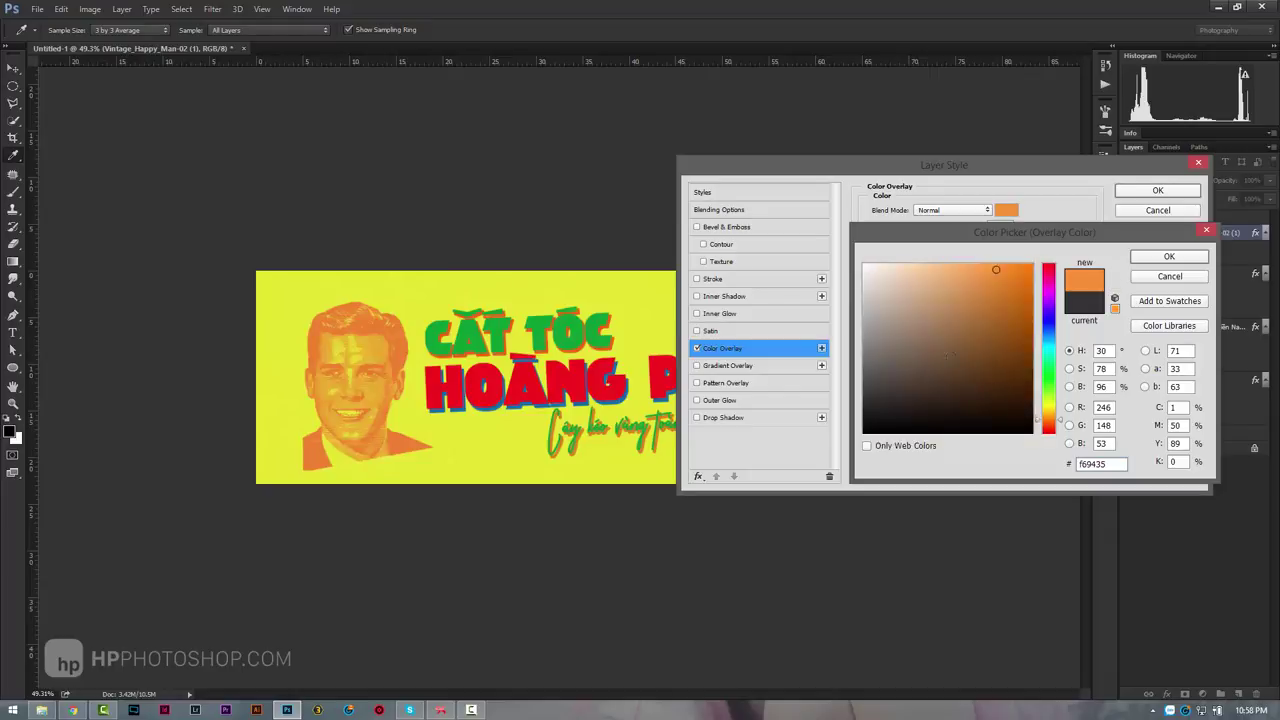
Settle the portrait overlay on mid grey #868686 and nudge the portrait slightly left.
click(891, 277)
click(864, 433)
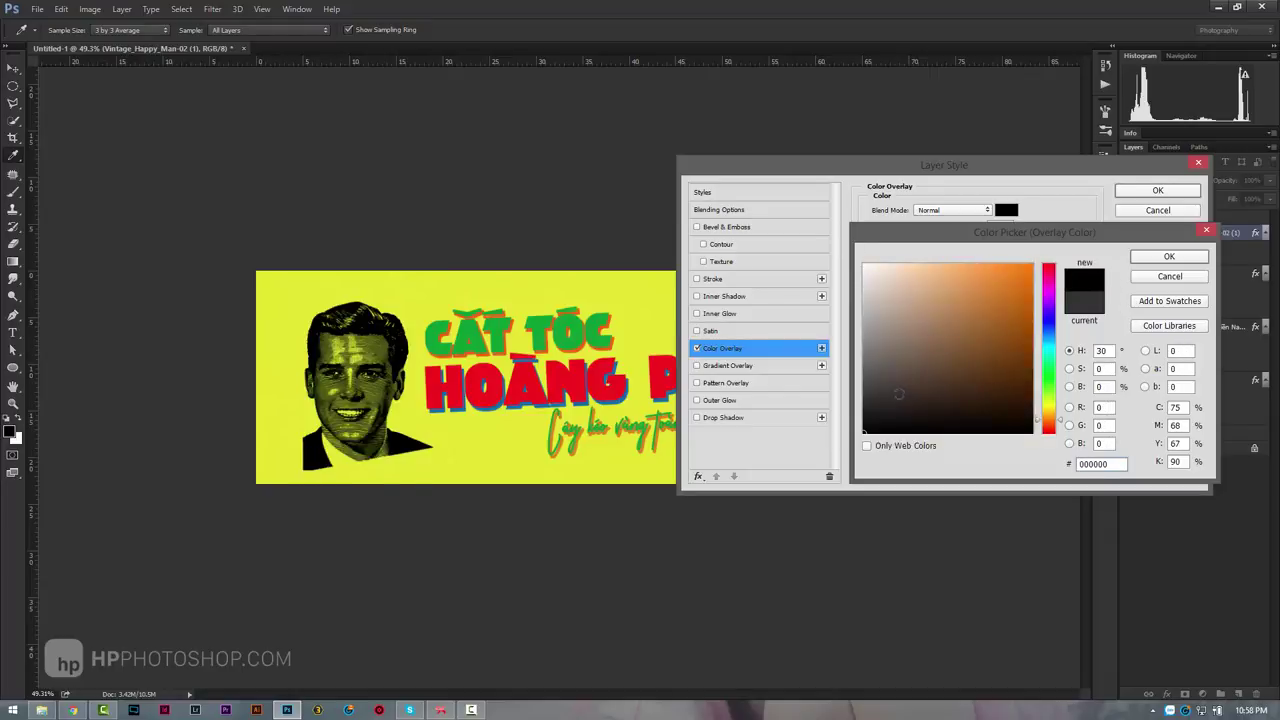
click(864, 376)
drag(880, 357, 858, 362)
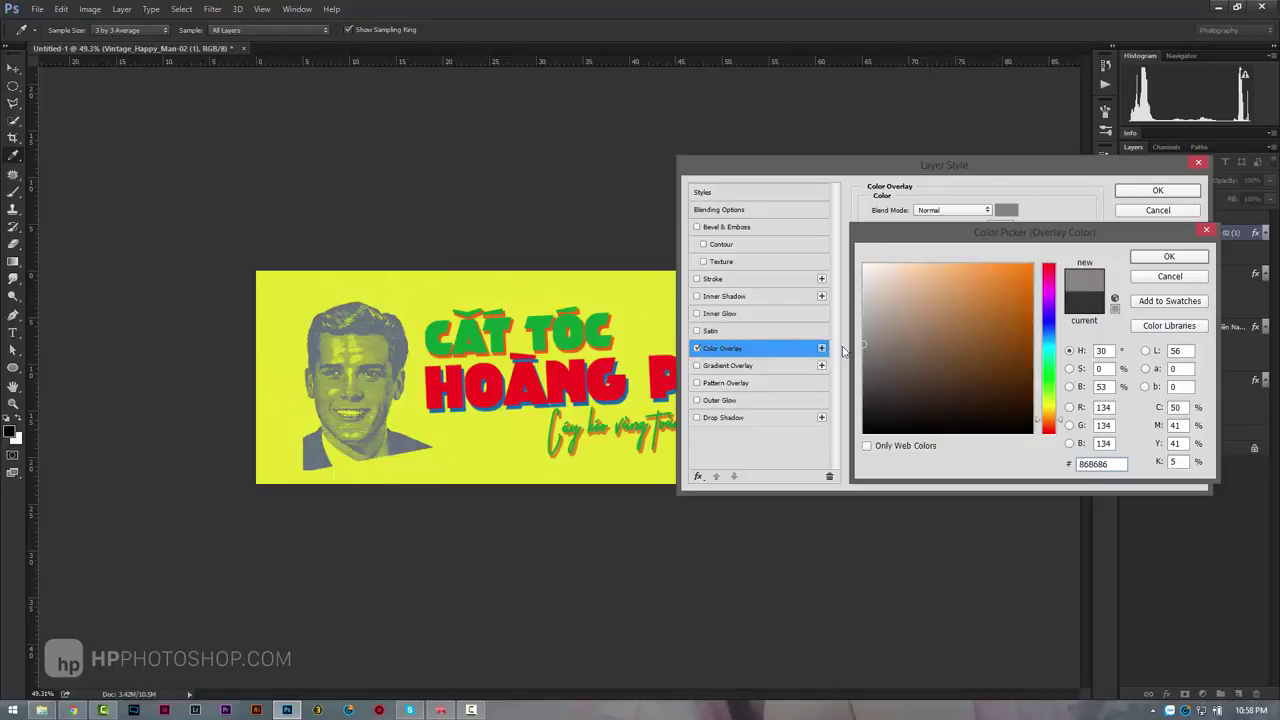
click(1150, 257)
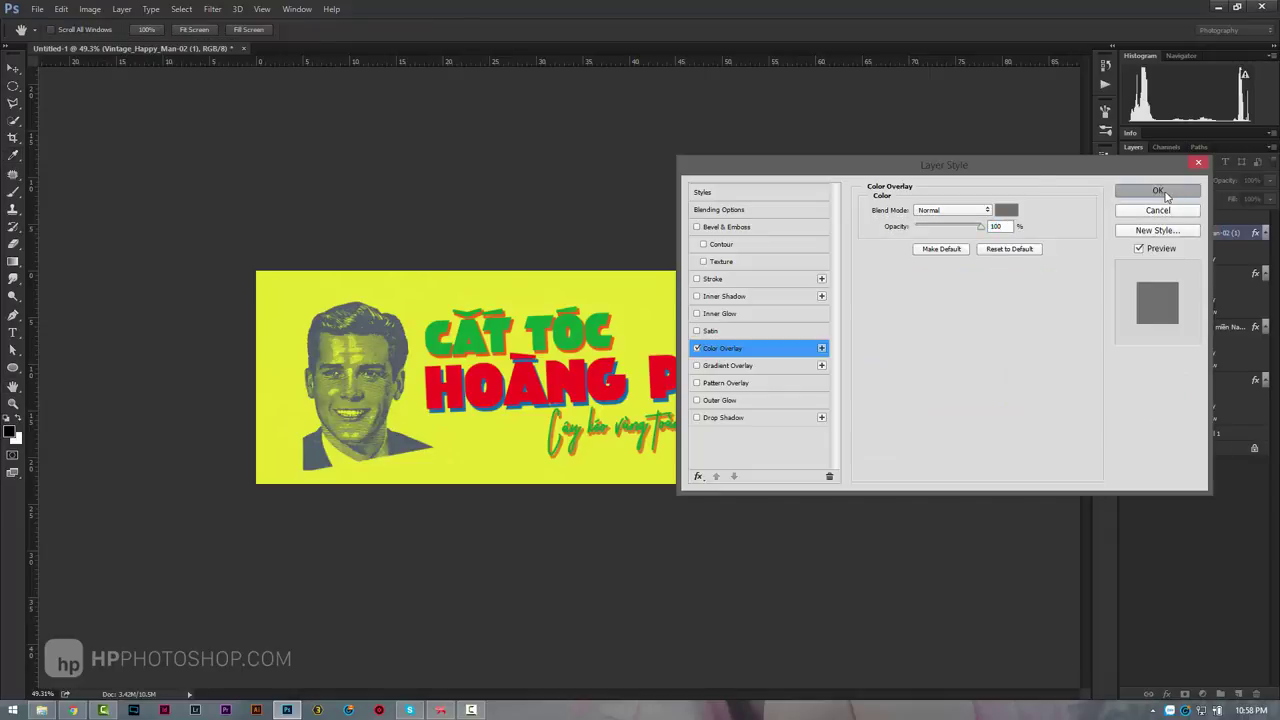
click(1157, 190)
key(v)
drag(409, 408, 399, 408)
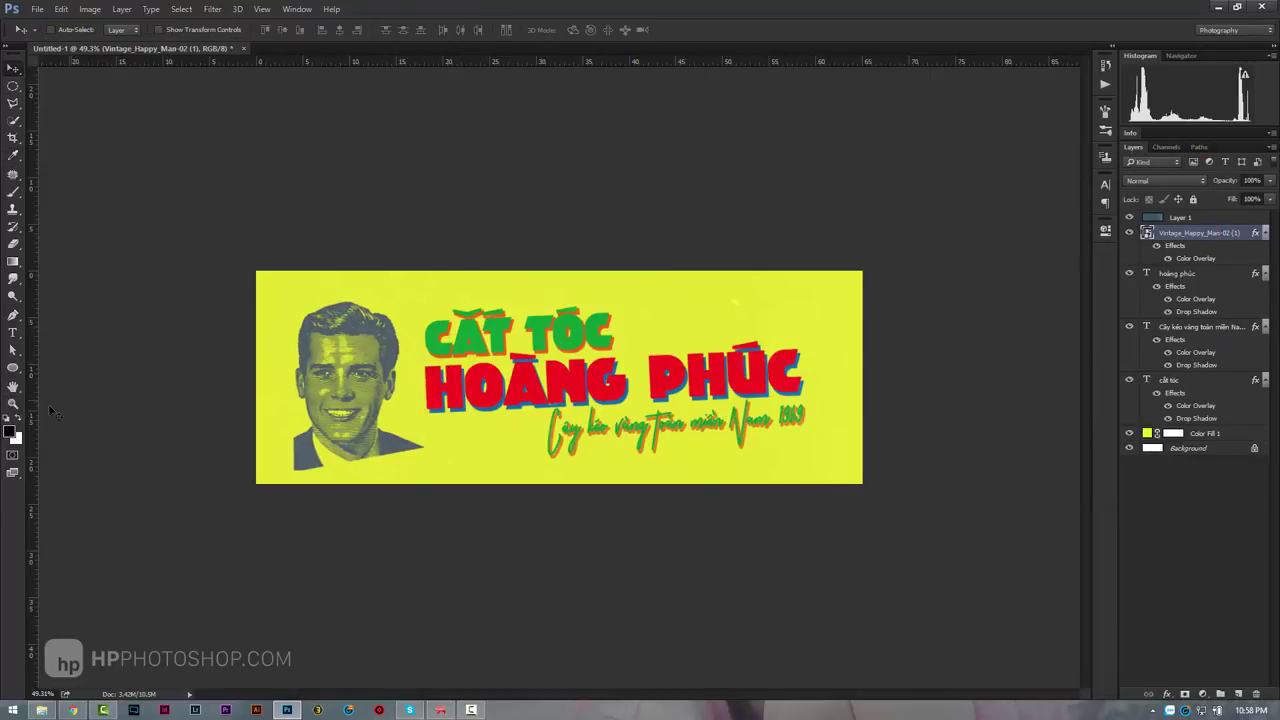
click(13, 403)
click(405, 416)
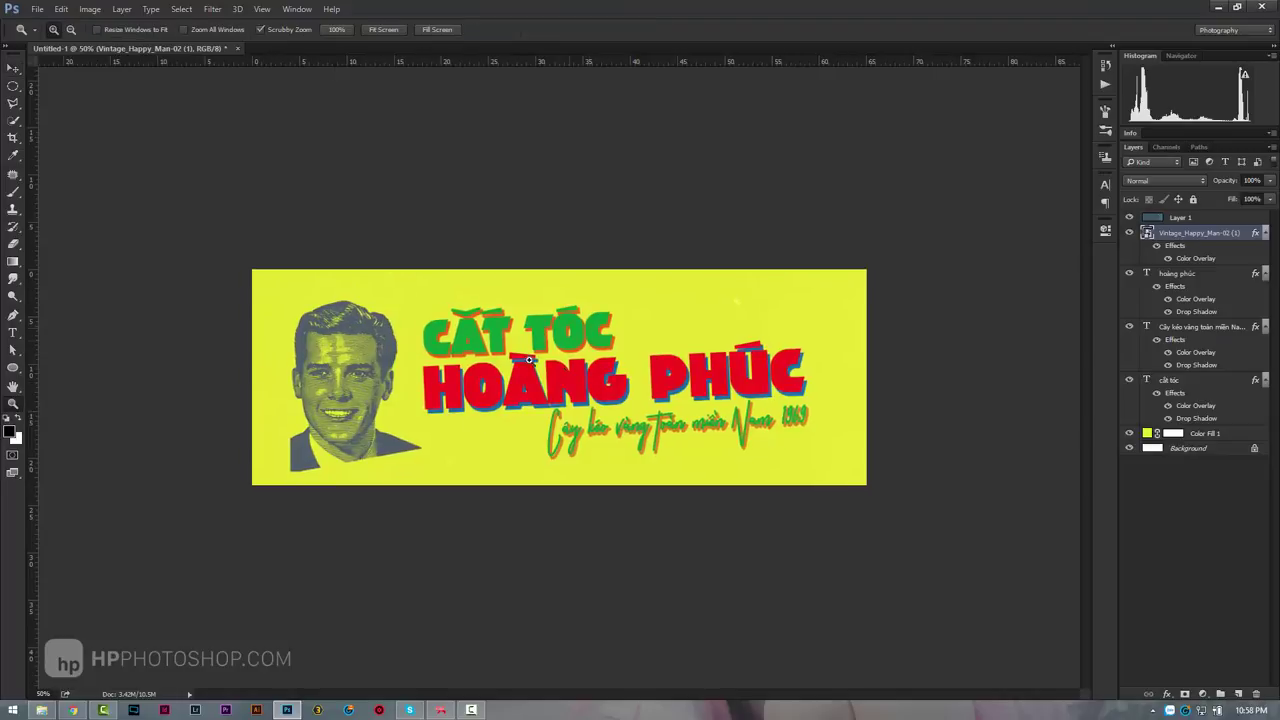
drag(529, 360, 600, 352)
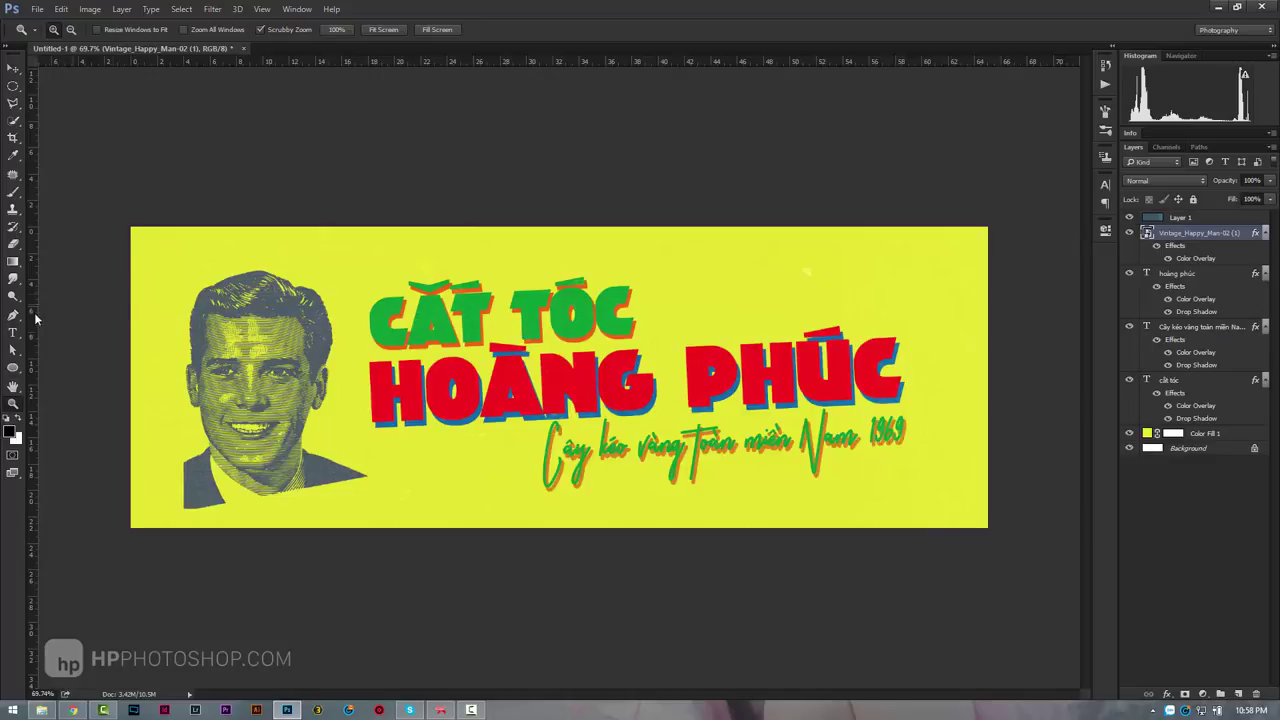
click(13, 332)
click(539, 390)
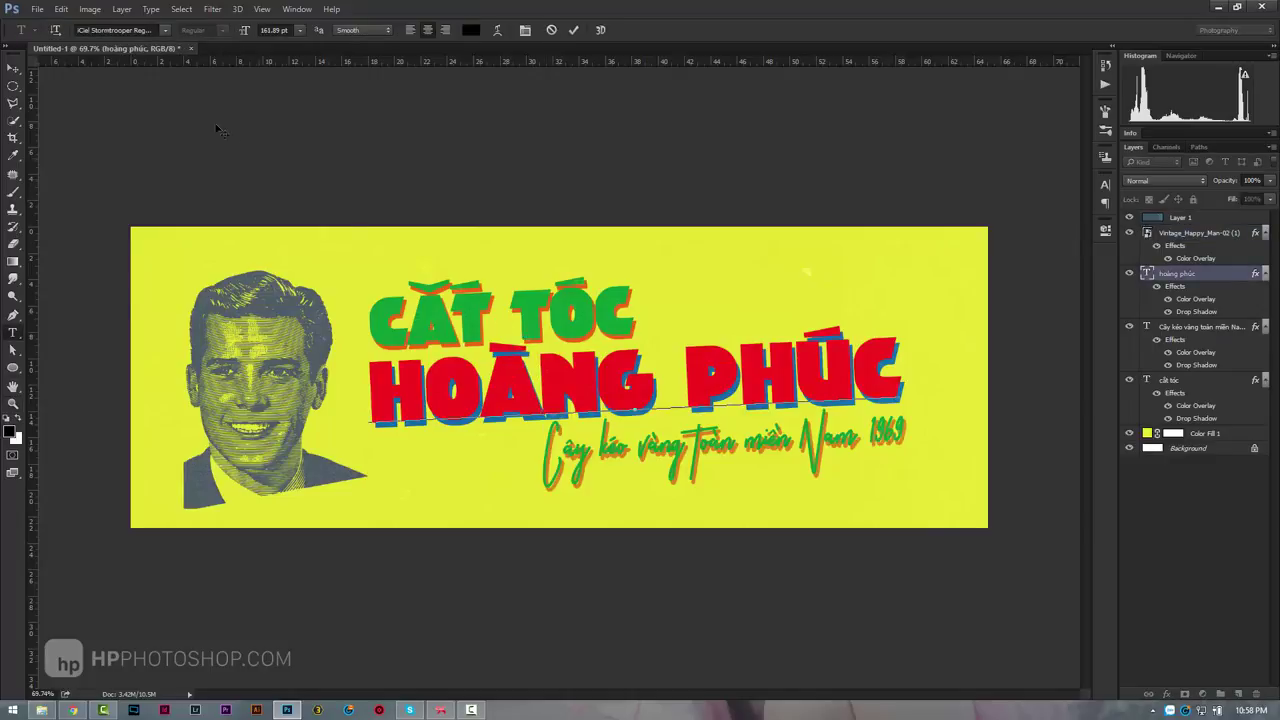
click(72, 710)
click(119, 8)
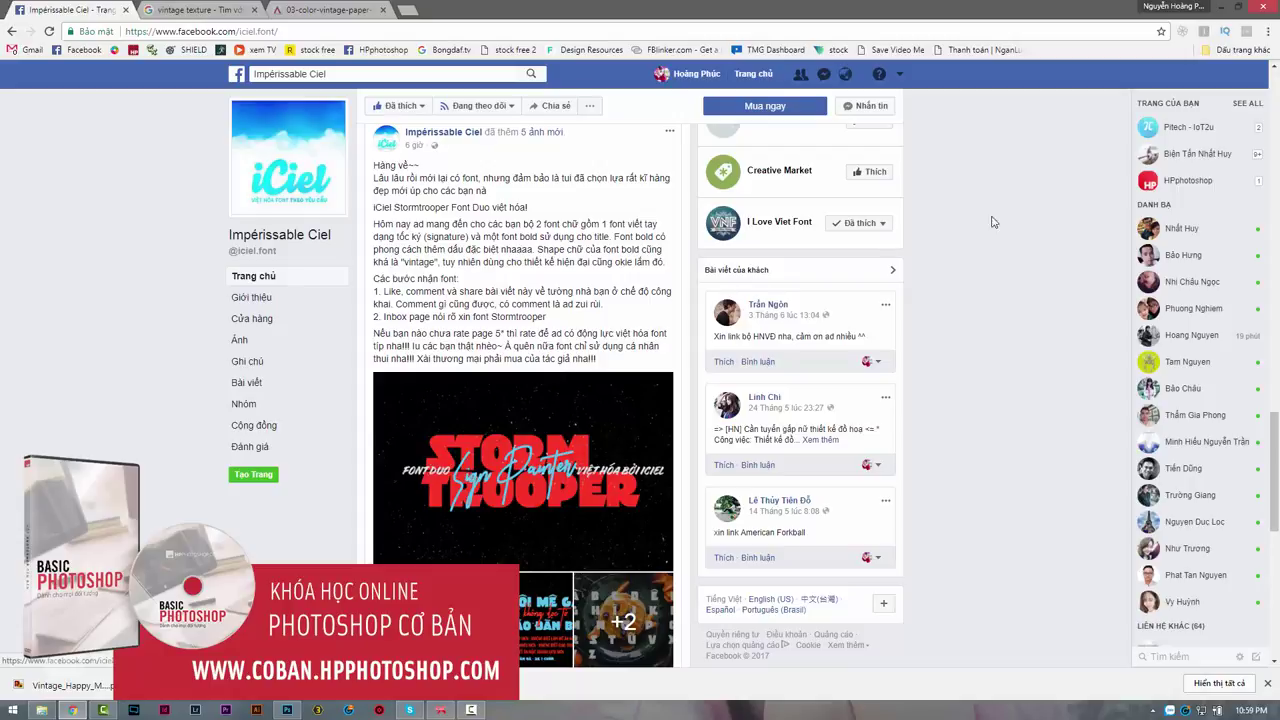
click(1219, 10)
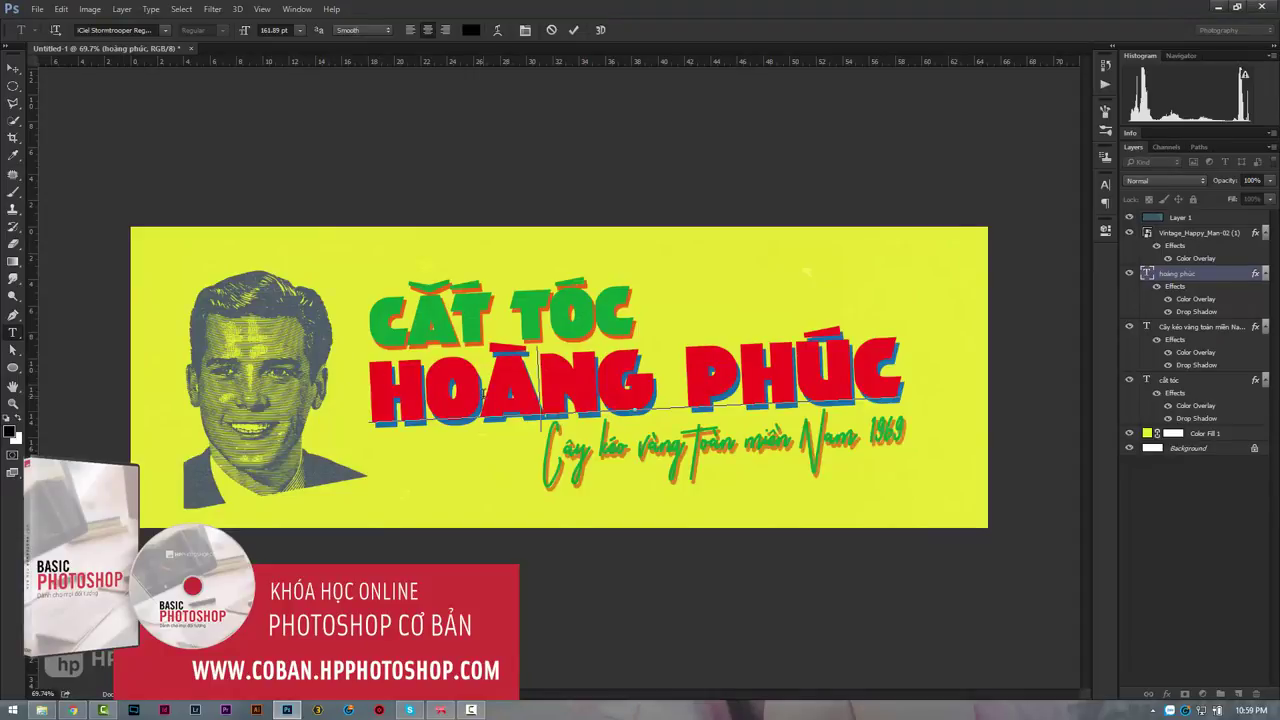
key(ctrl+Return)
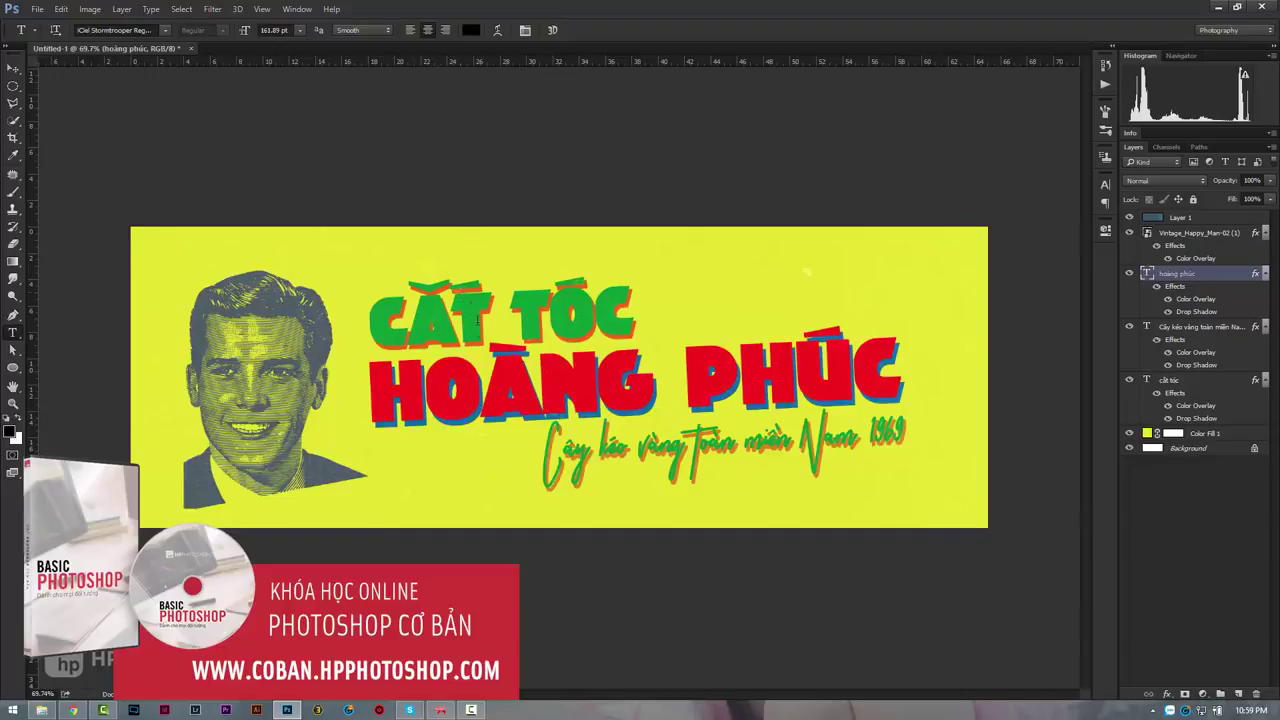
click(13, 403)
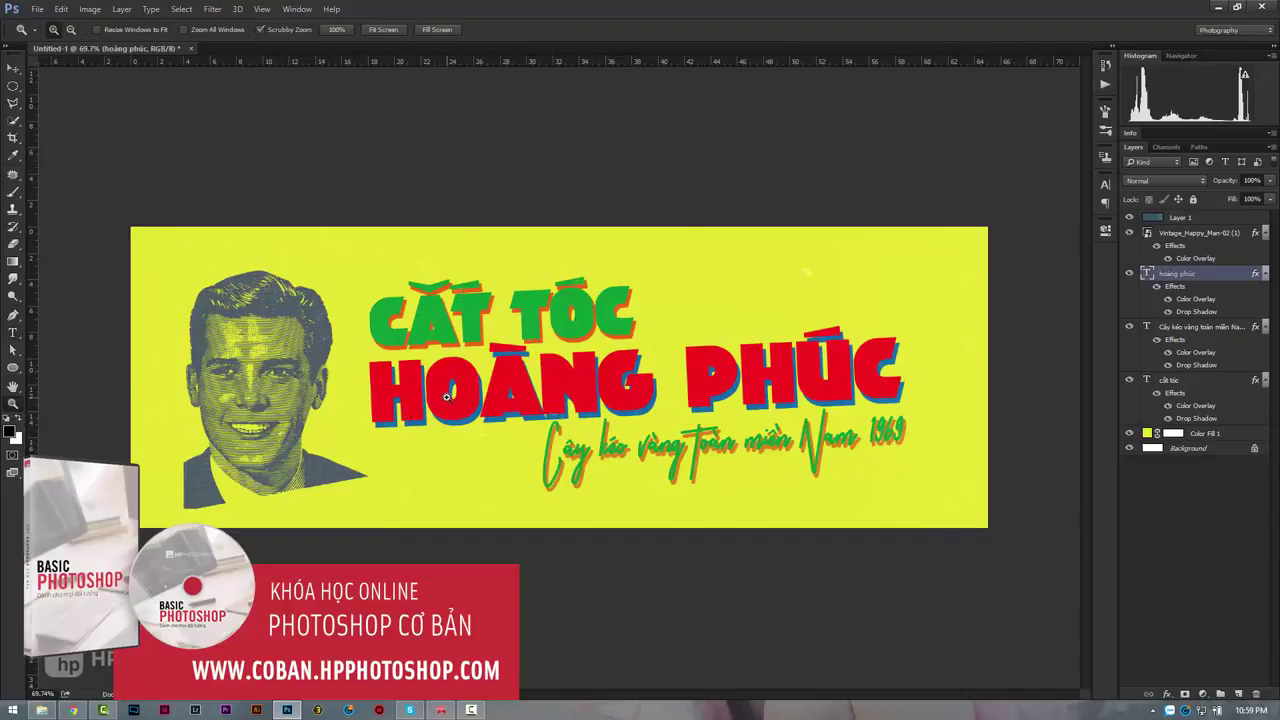